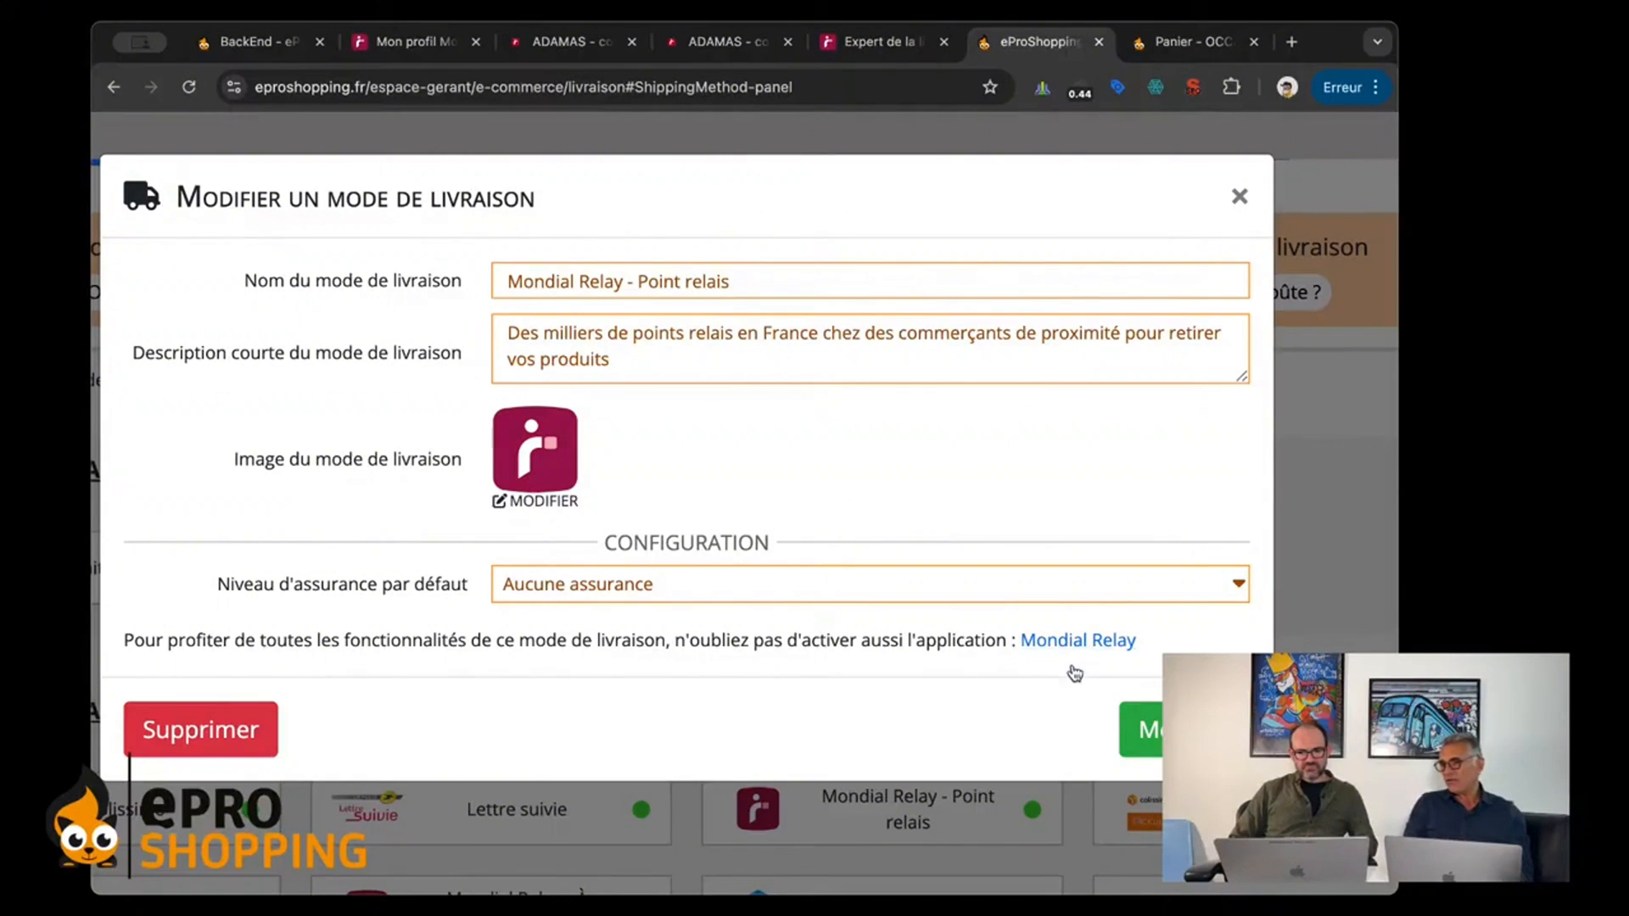
Step: Open the Mondial Relay app page from the Point relais delivery mode's link, and again from the Livraison section of the applications list
scroll(1065, 659, down, 5)
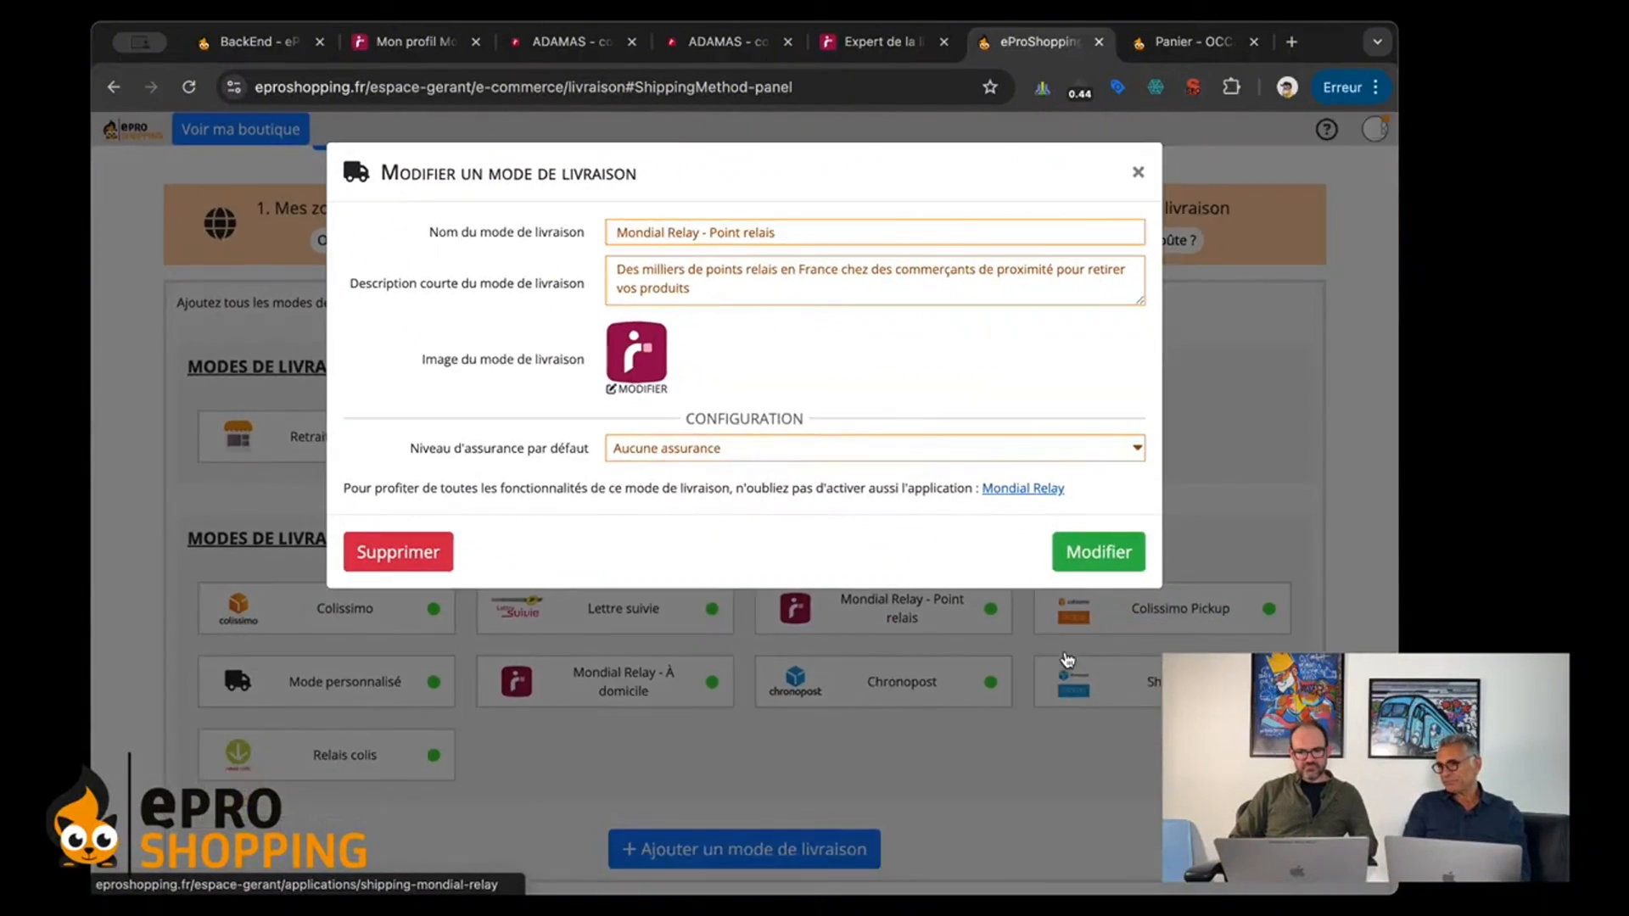
click(1009, 492)
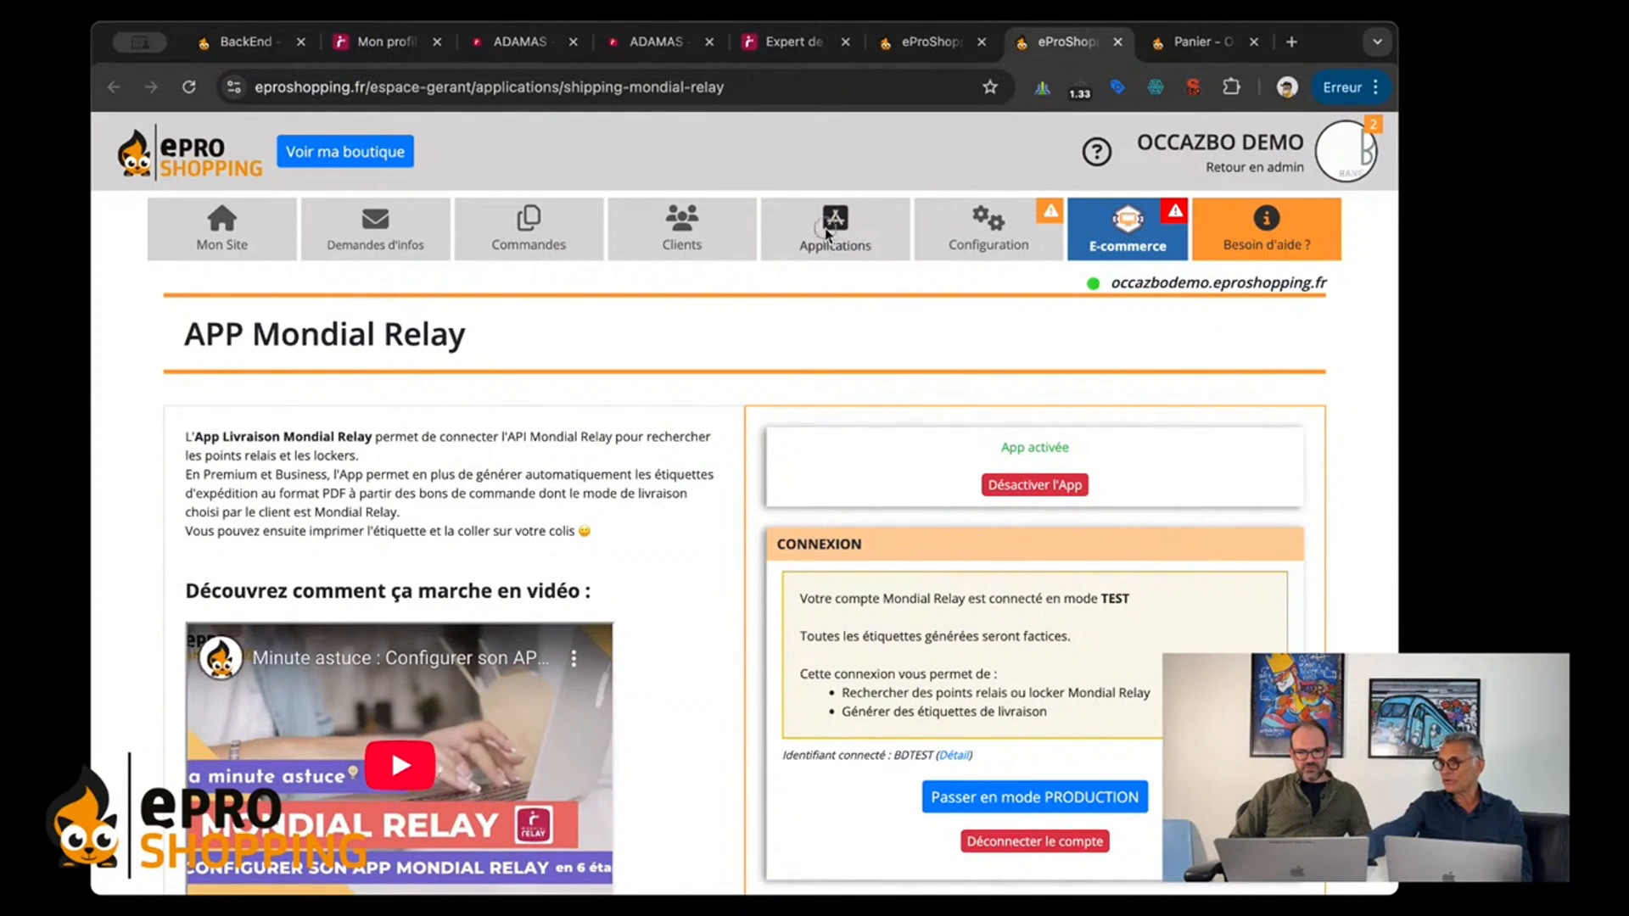
click(822, 233)
scroll(738, 445, down, 2)
scroll(738, 447, down, 1)
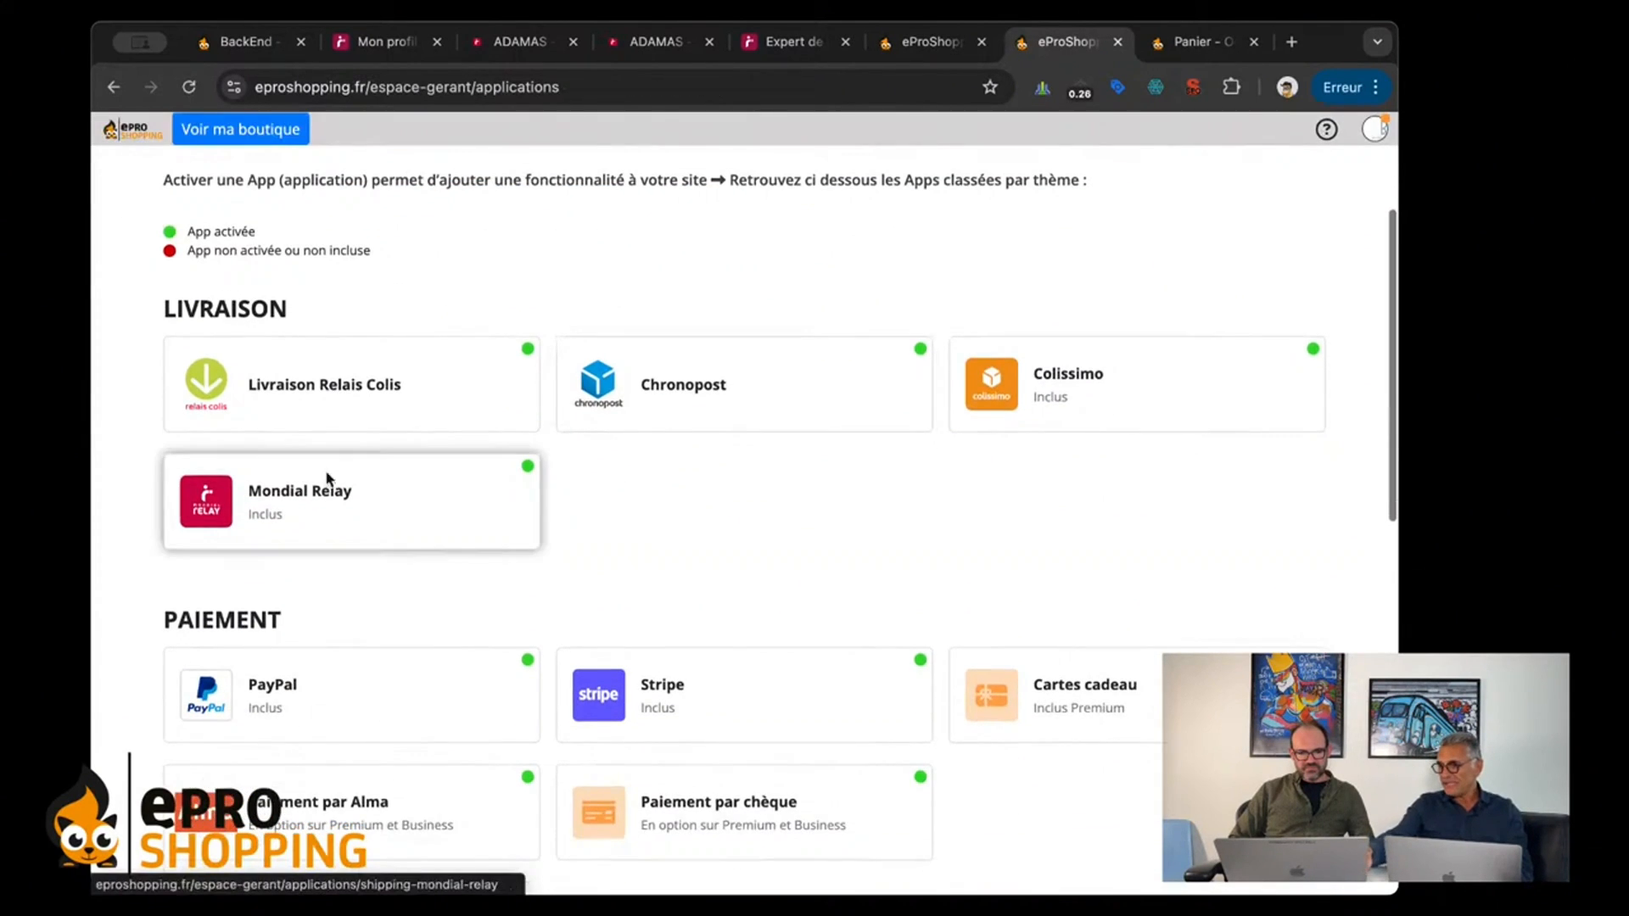
click(303, 488)
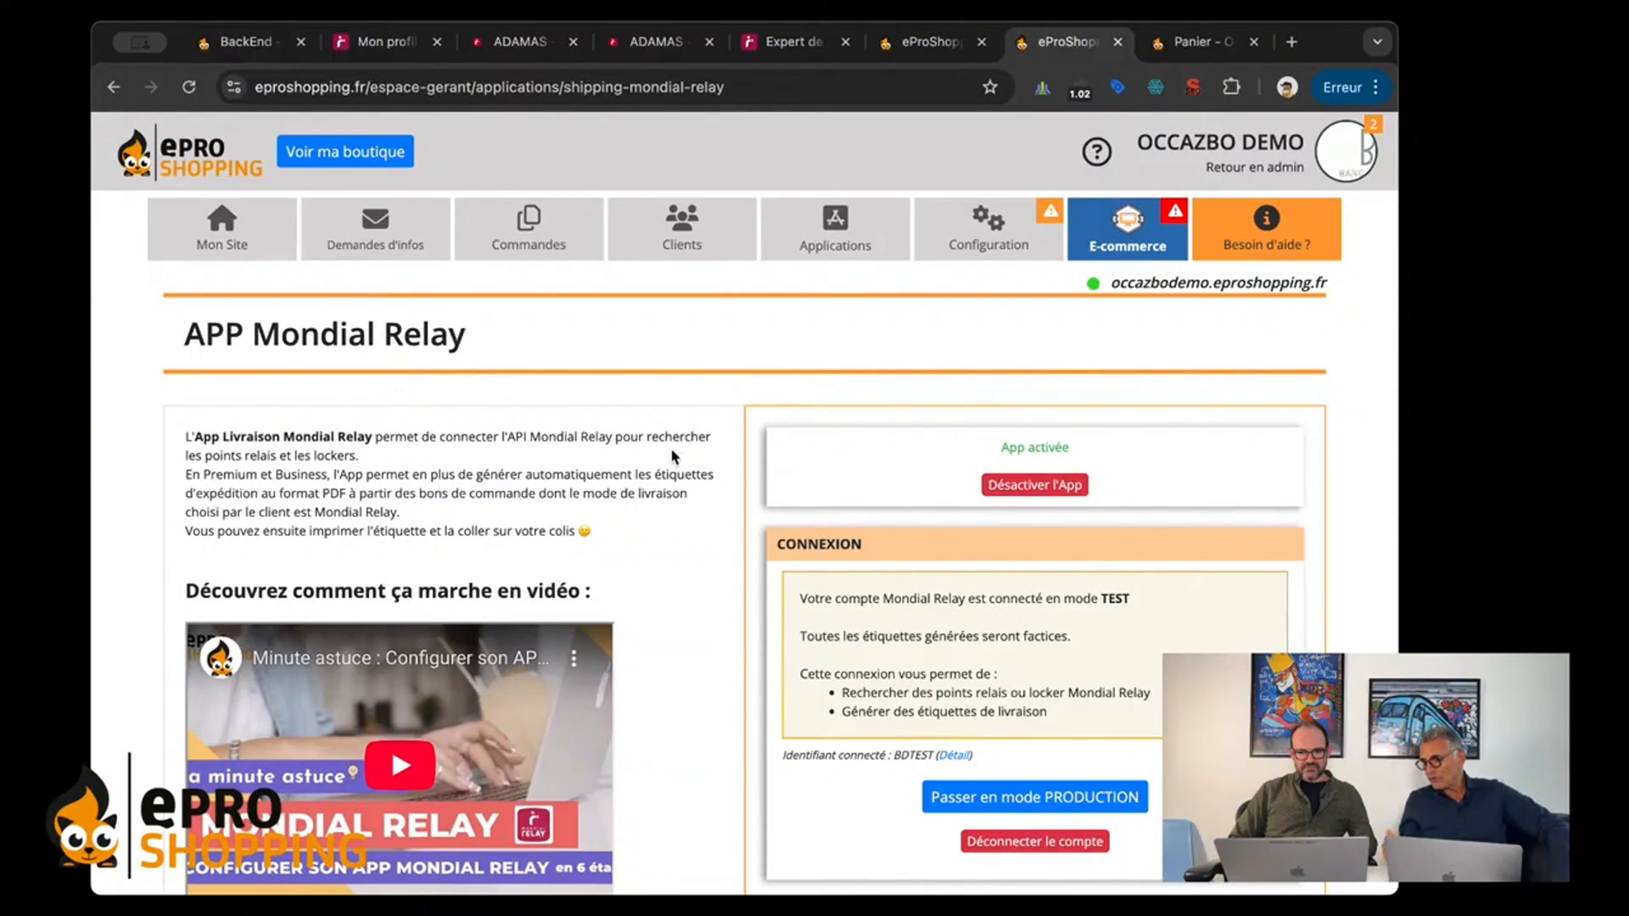
Step: Disconnect the connected TEST account from the Mondial Relay app, confirm the disconnection and deactivate the app
scroll(675, 456, down, 1)
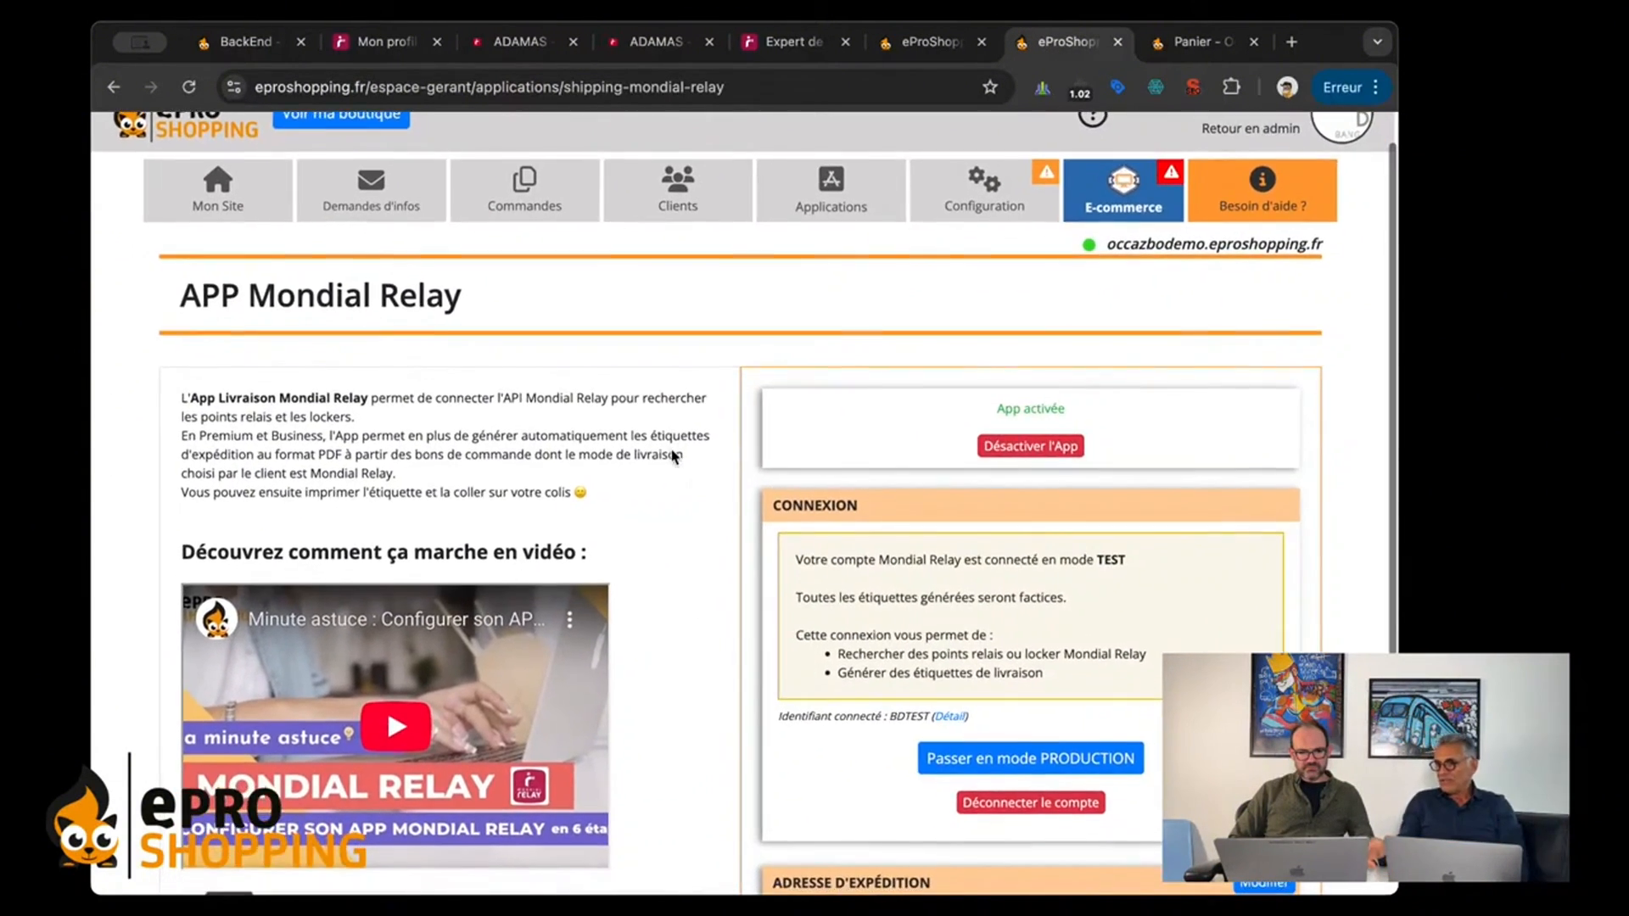
scroll(674, 457, down, 2)
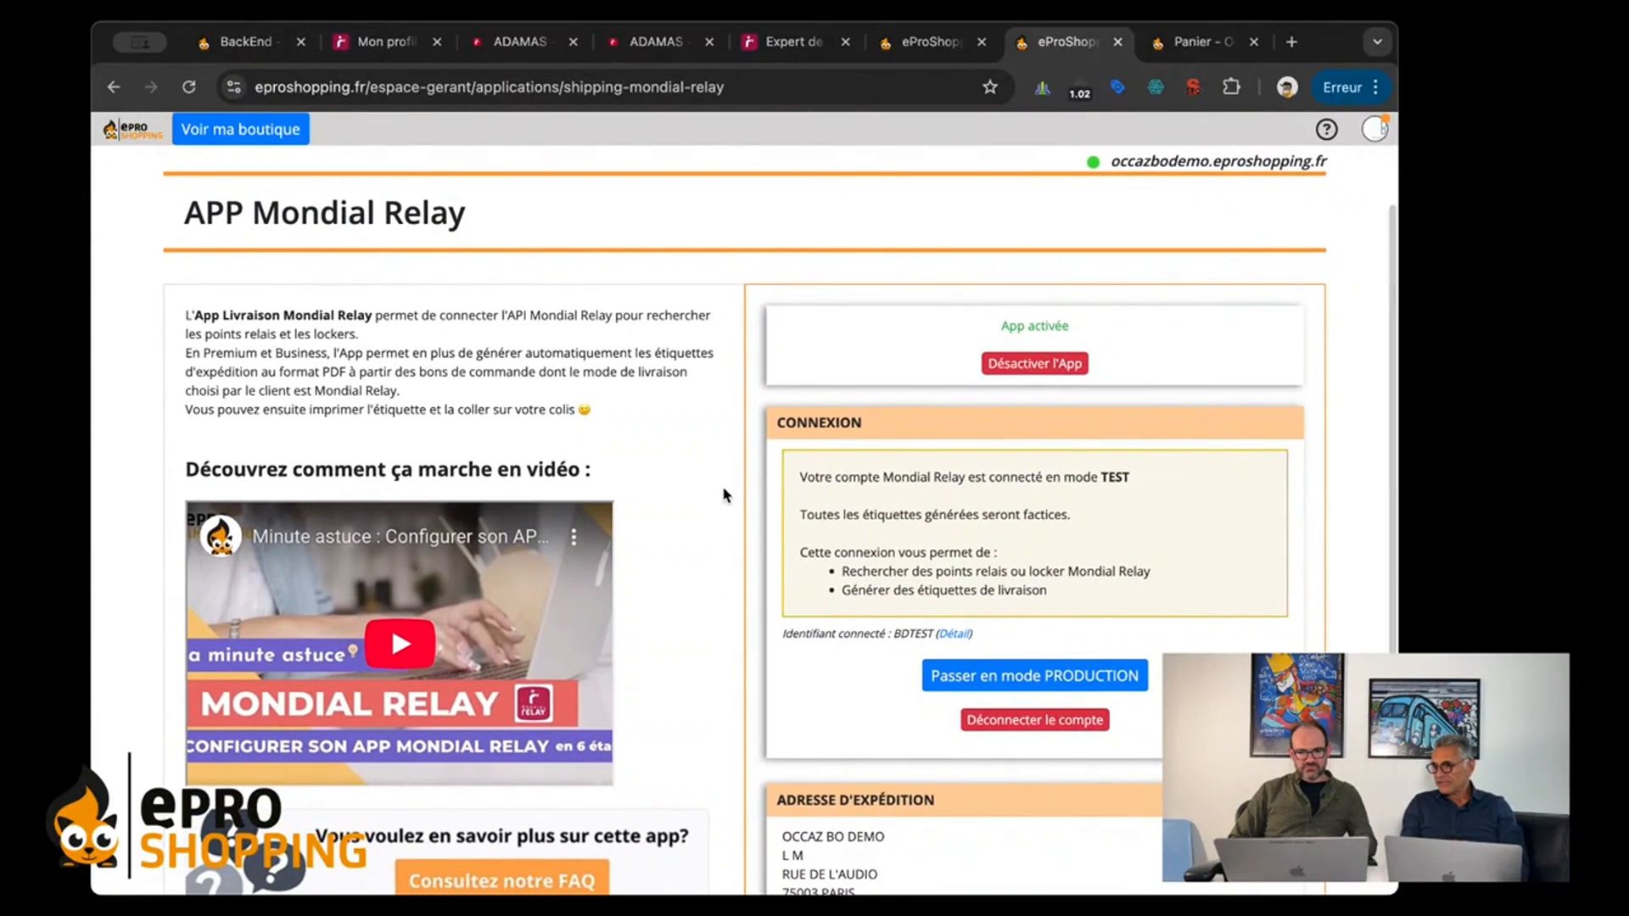
scroll(724, 494, down, 3)
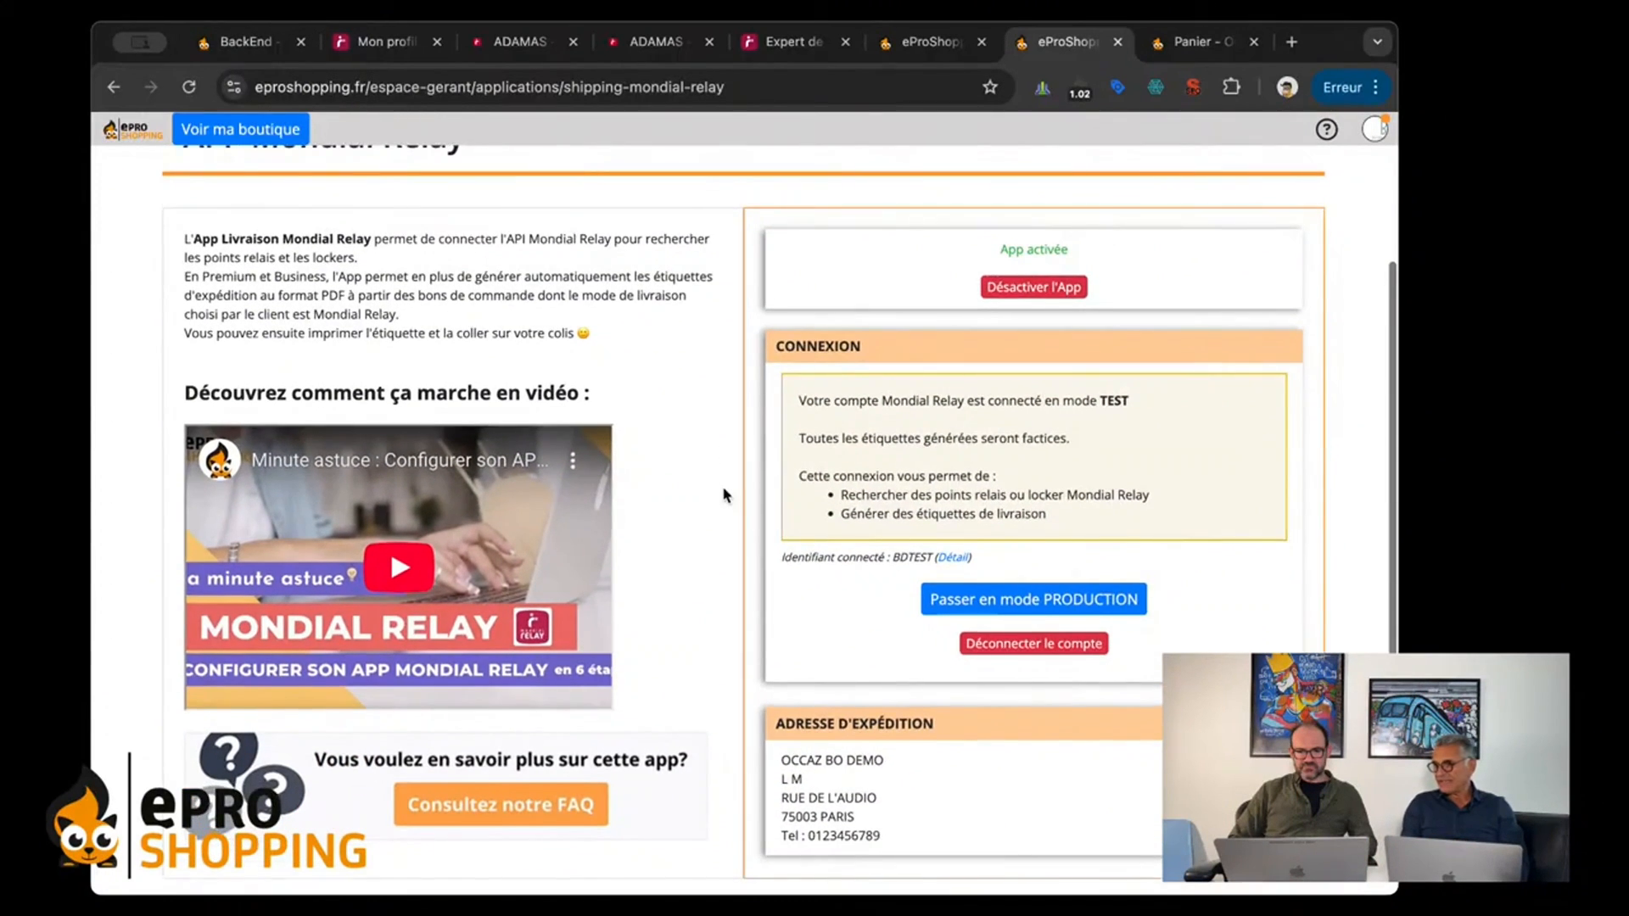
scroll(723, 494, down, 1)
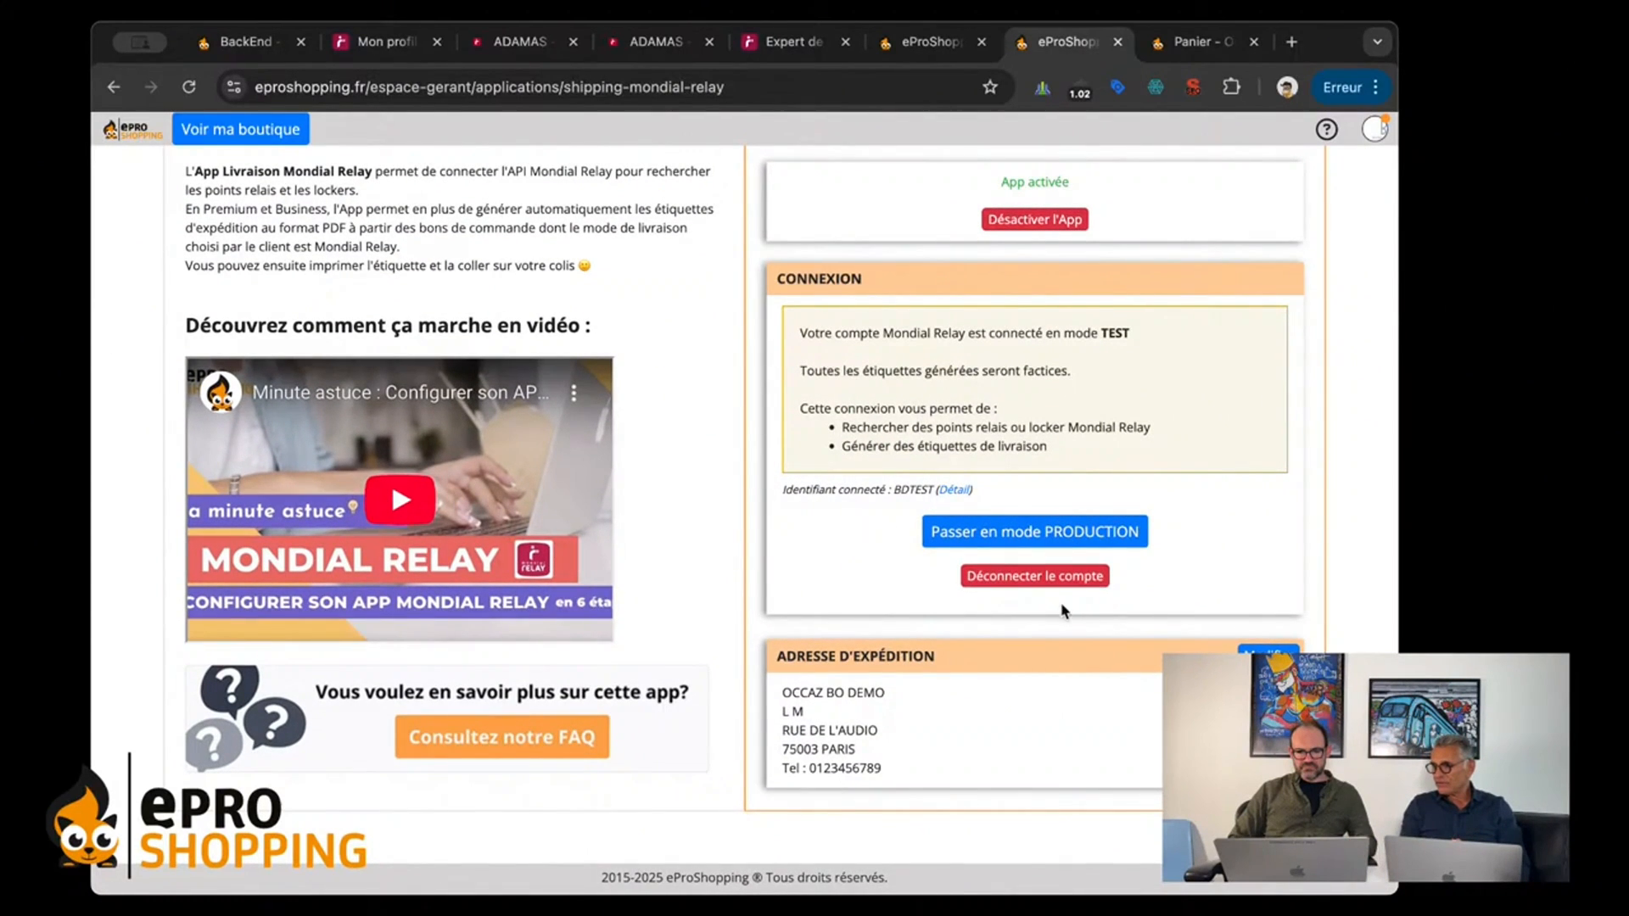
click(1021, 586)
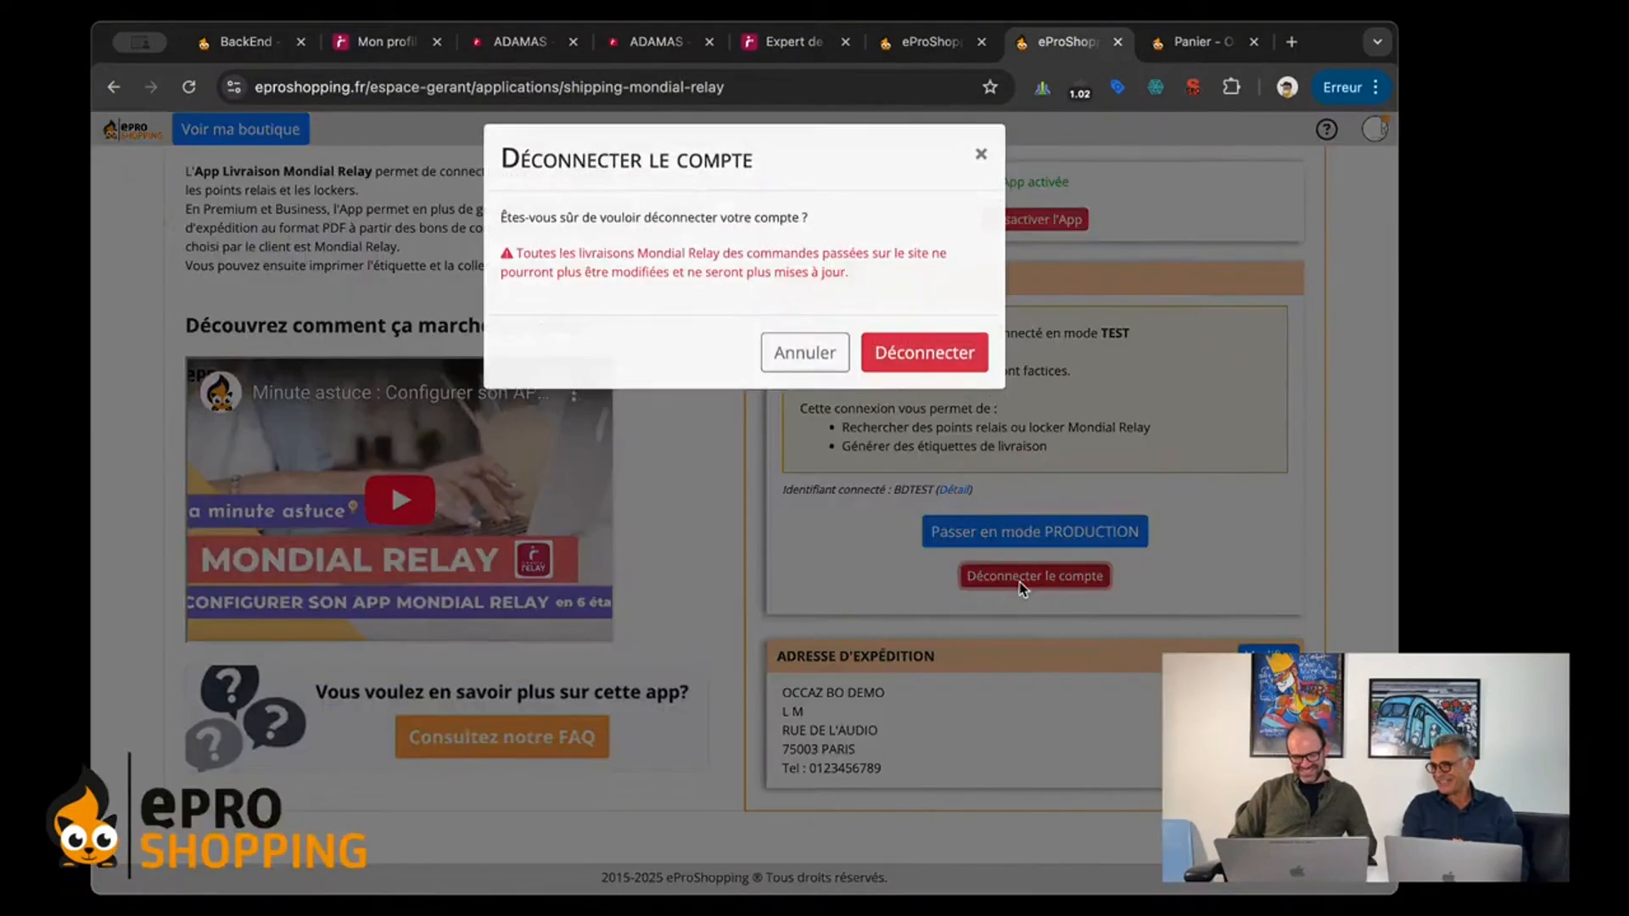
click(924, 352)
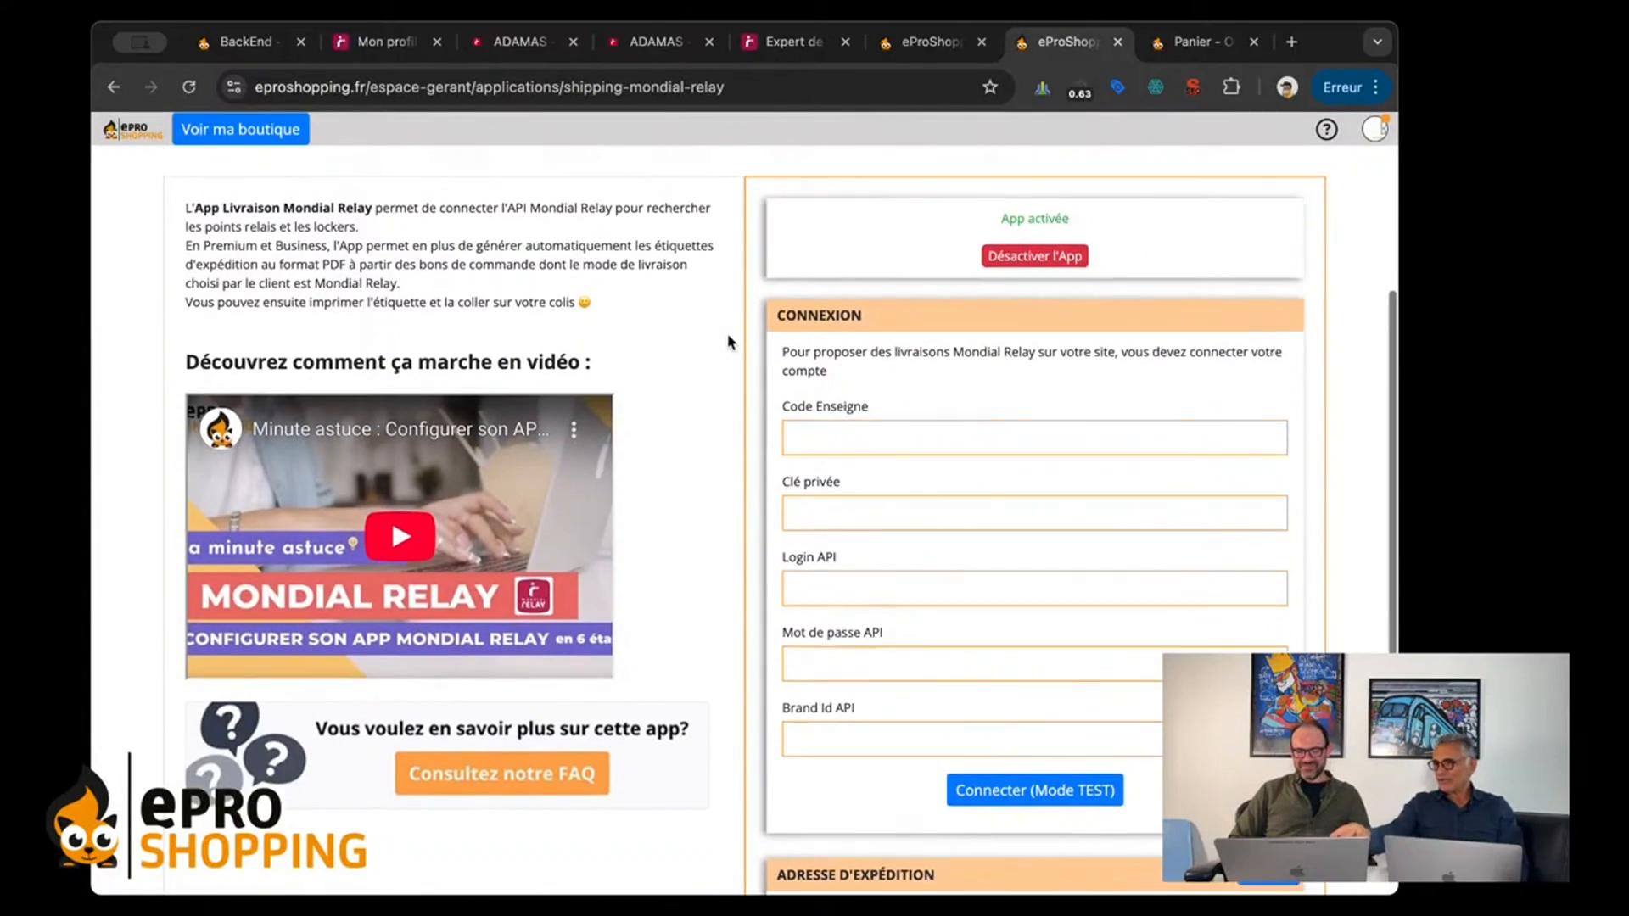
click(1032, 234)
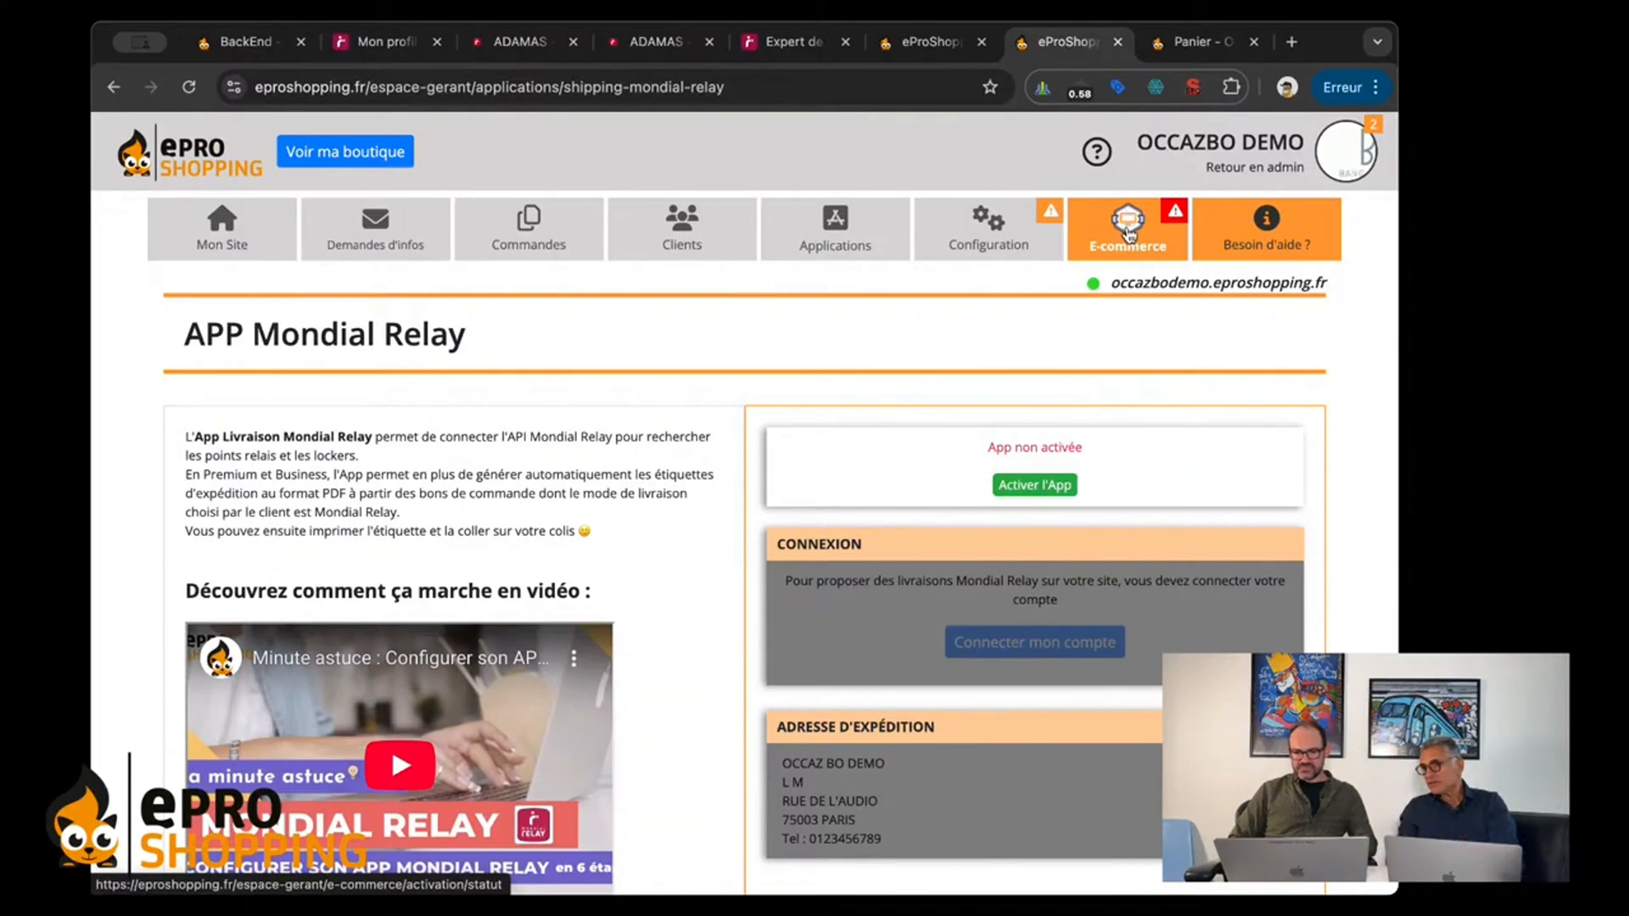
Step: Open the delivery modes in the e-commerce delivery settings and check the status details of Mondial Relay - Point relais
mouse_move(1128, 246)
click(1012, 330)
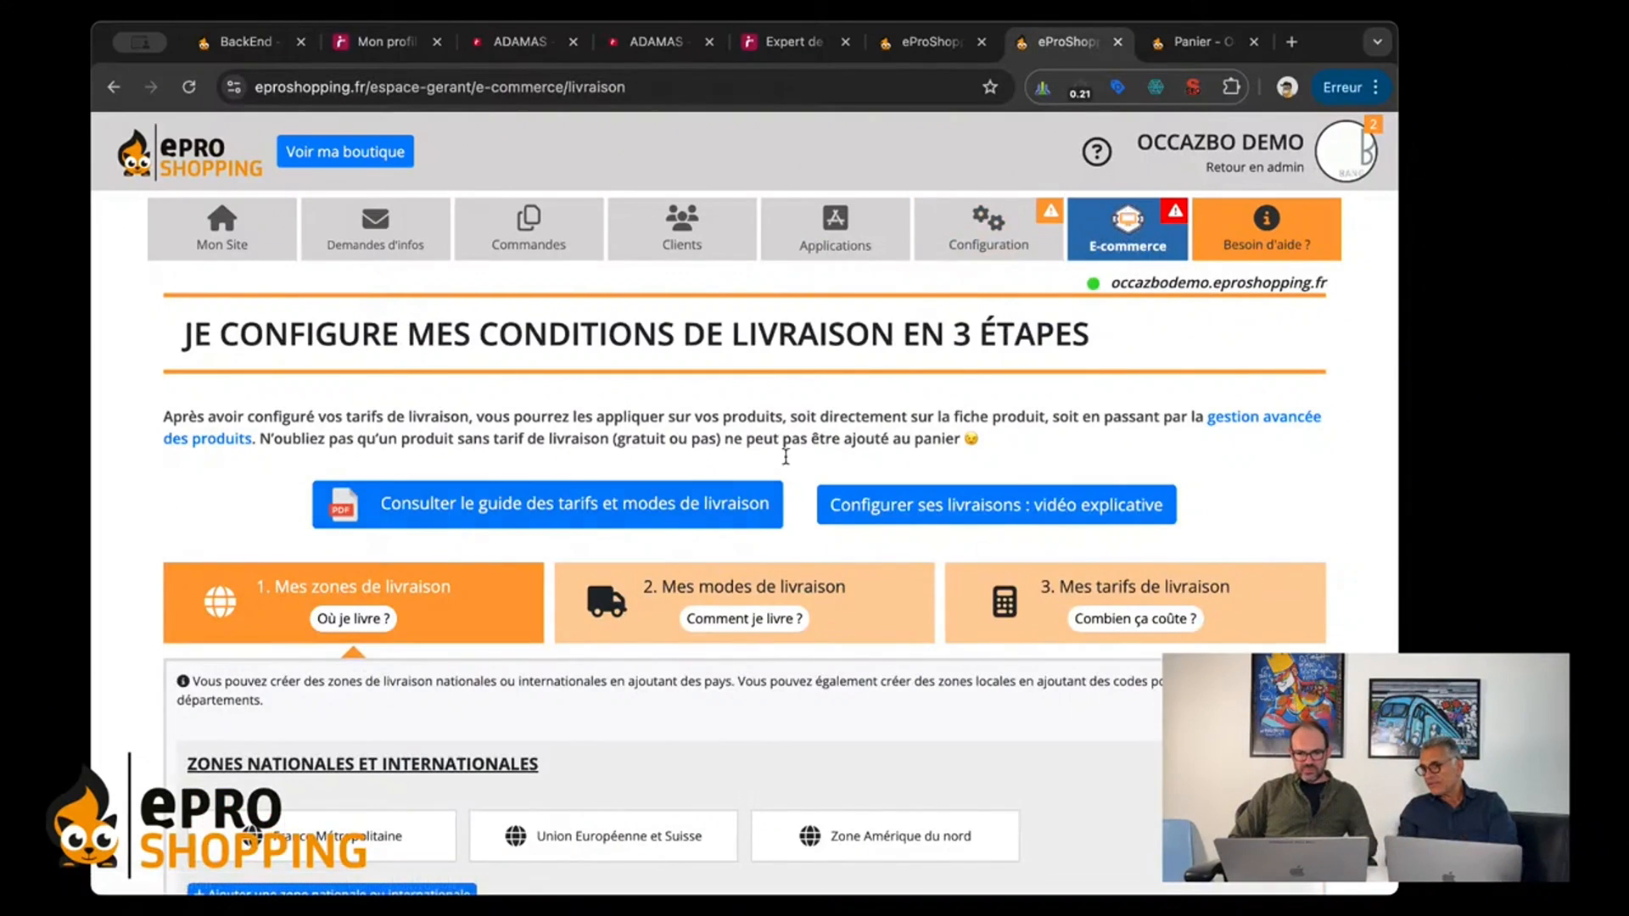
scroll(781, 454, down, 3)
click(678, 365)
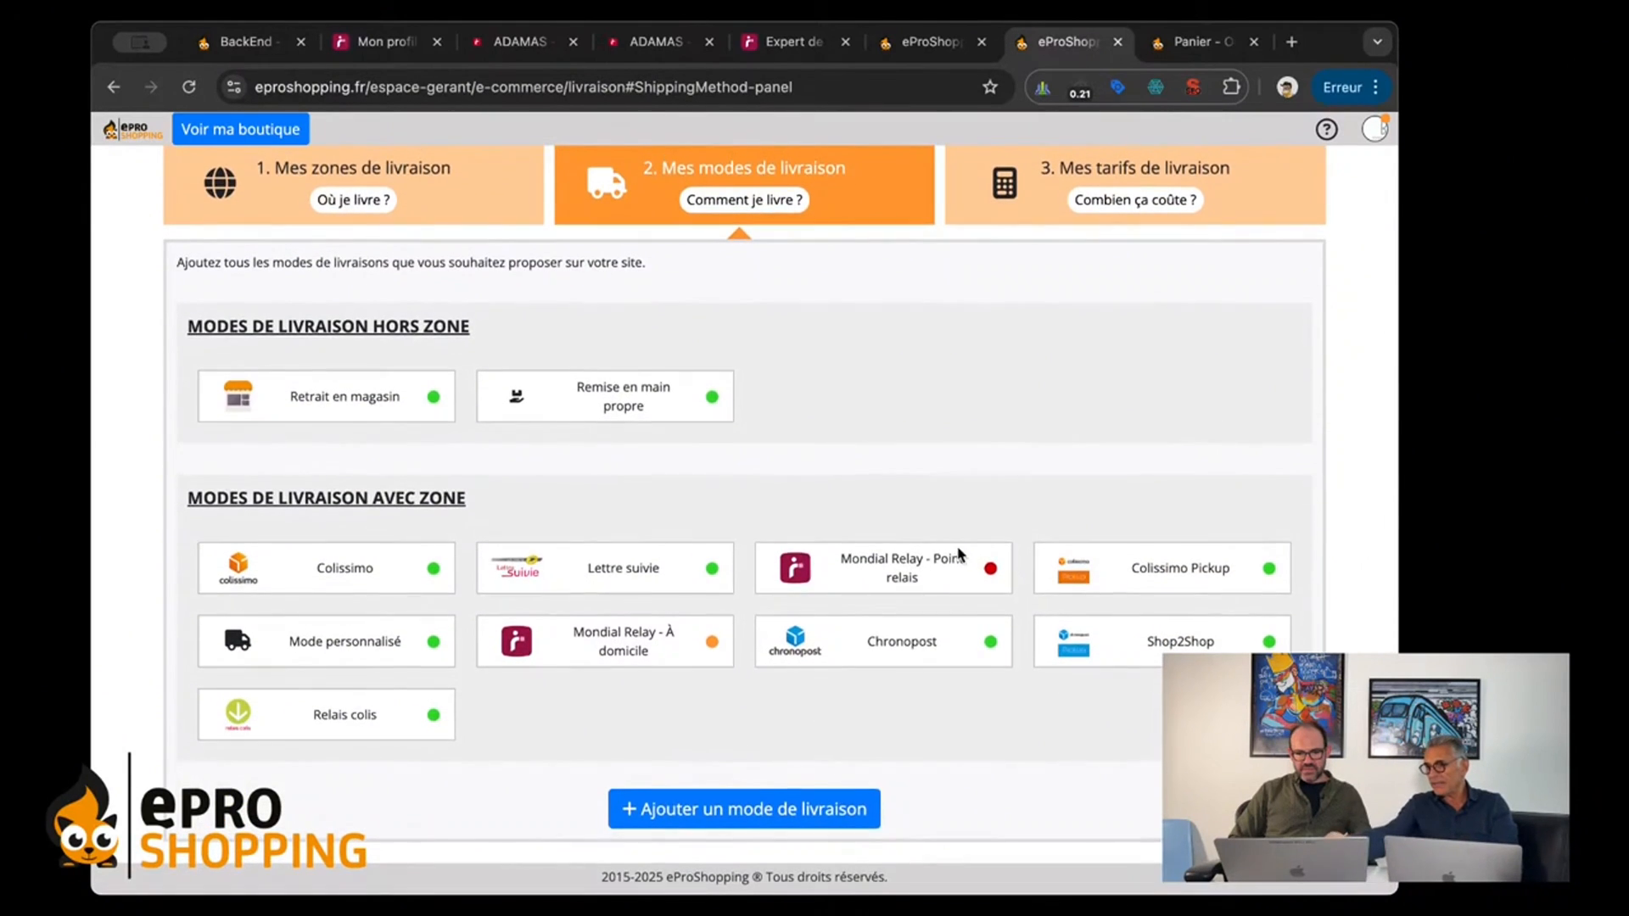
mouse_move(974, 579)
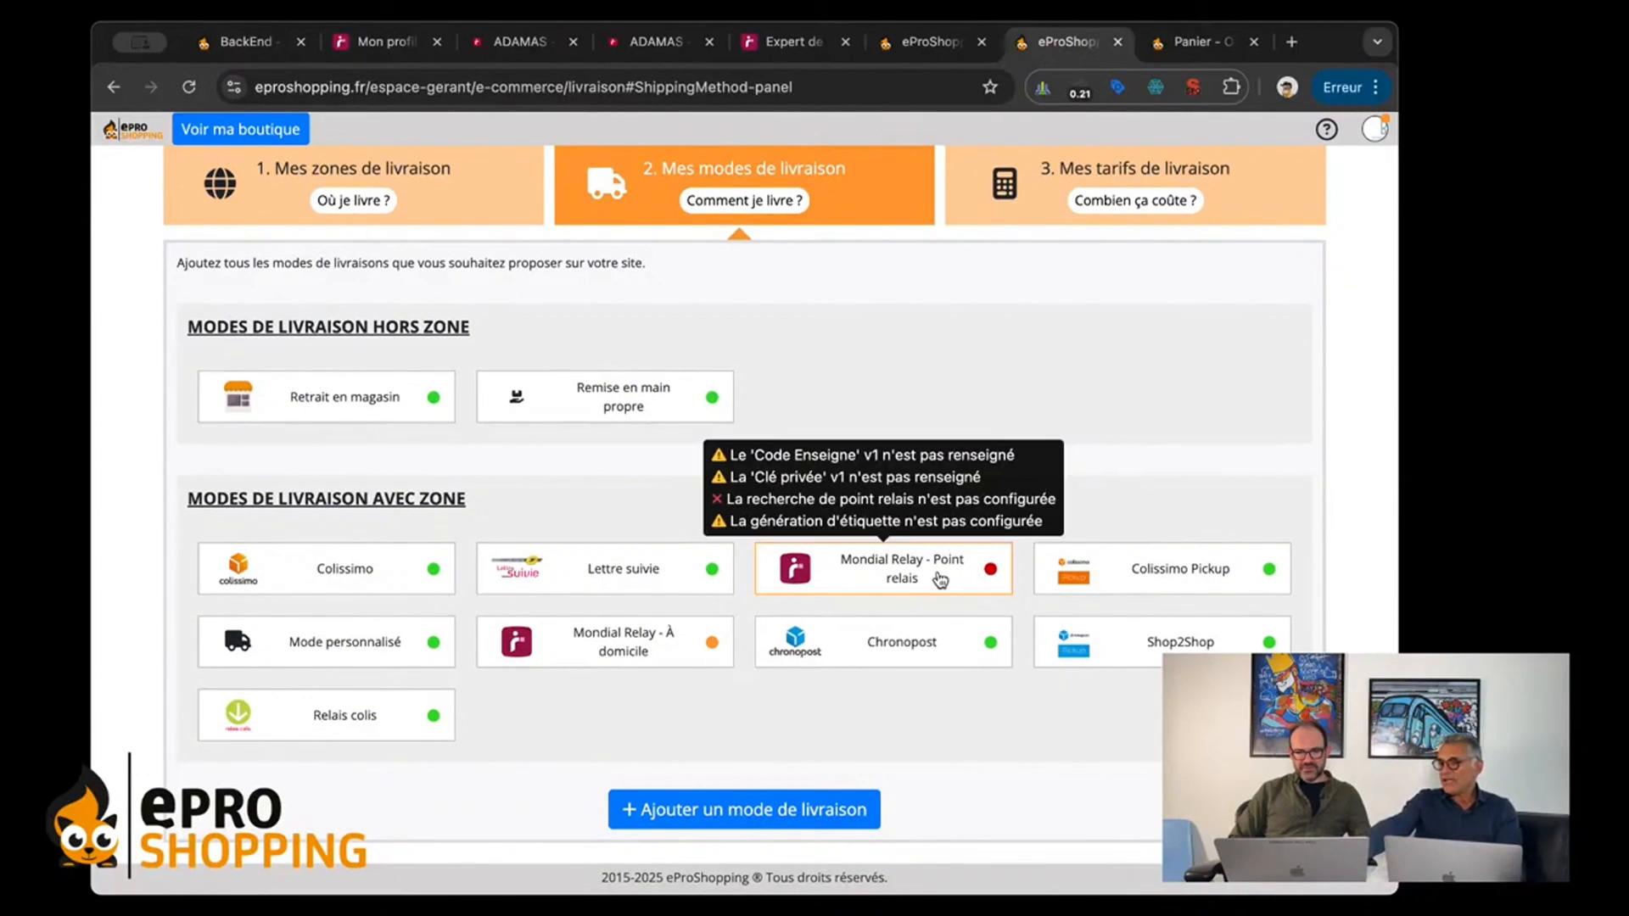
mouse_move(648, 648)
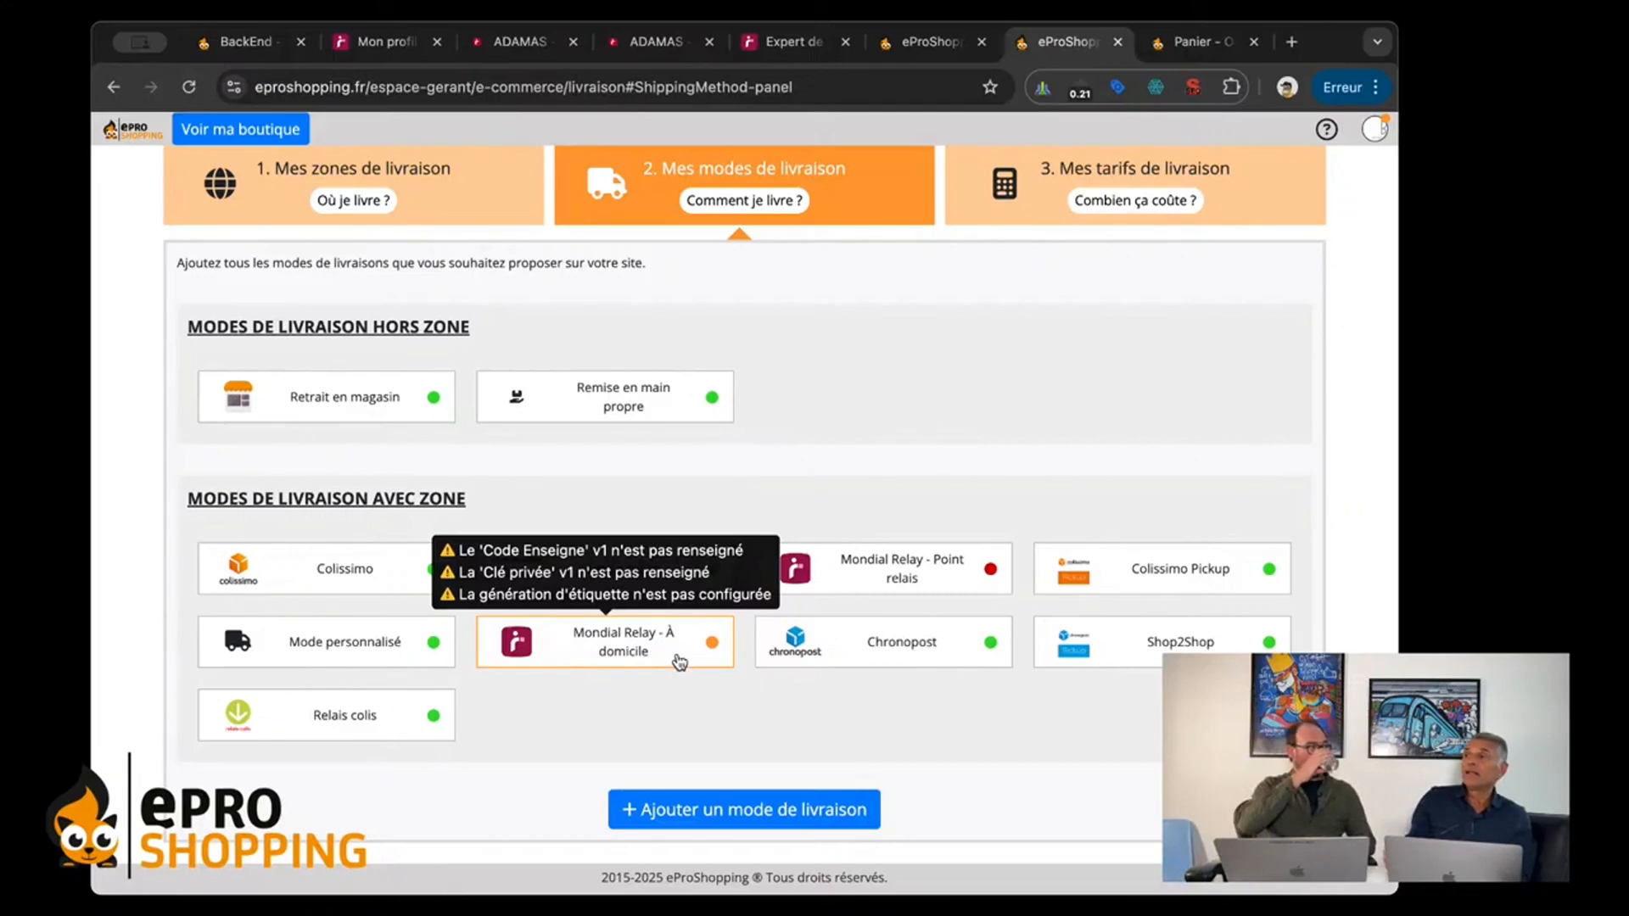
Step: Reach the Mondial Relay app through the Mondial Relay - Point relais delivery mode and activate it
click(925, 580)
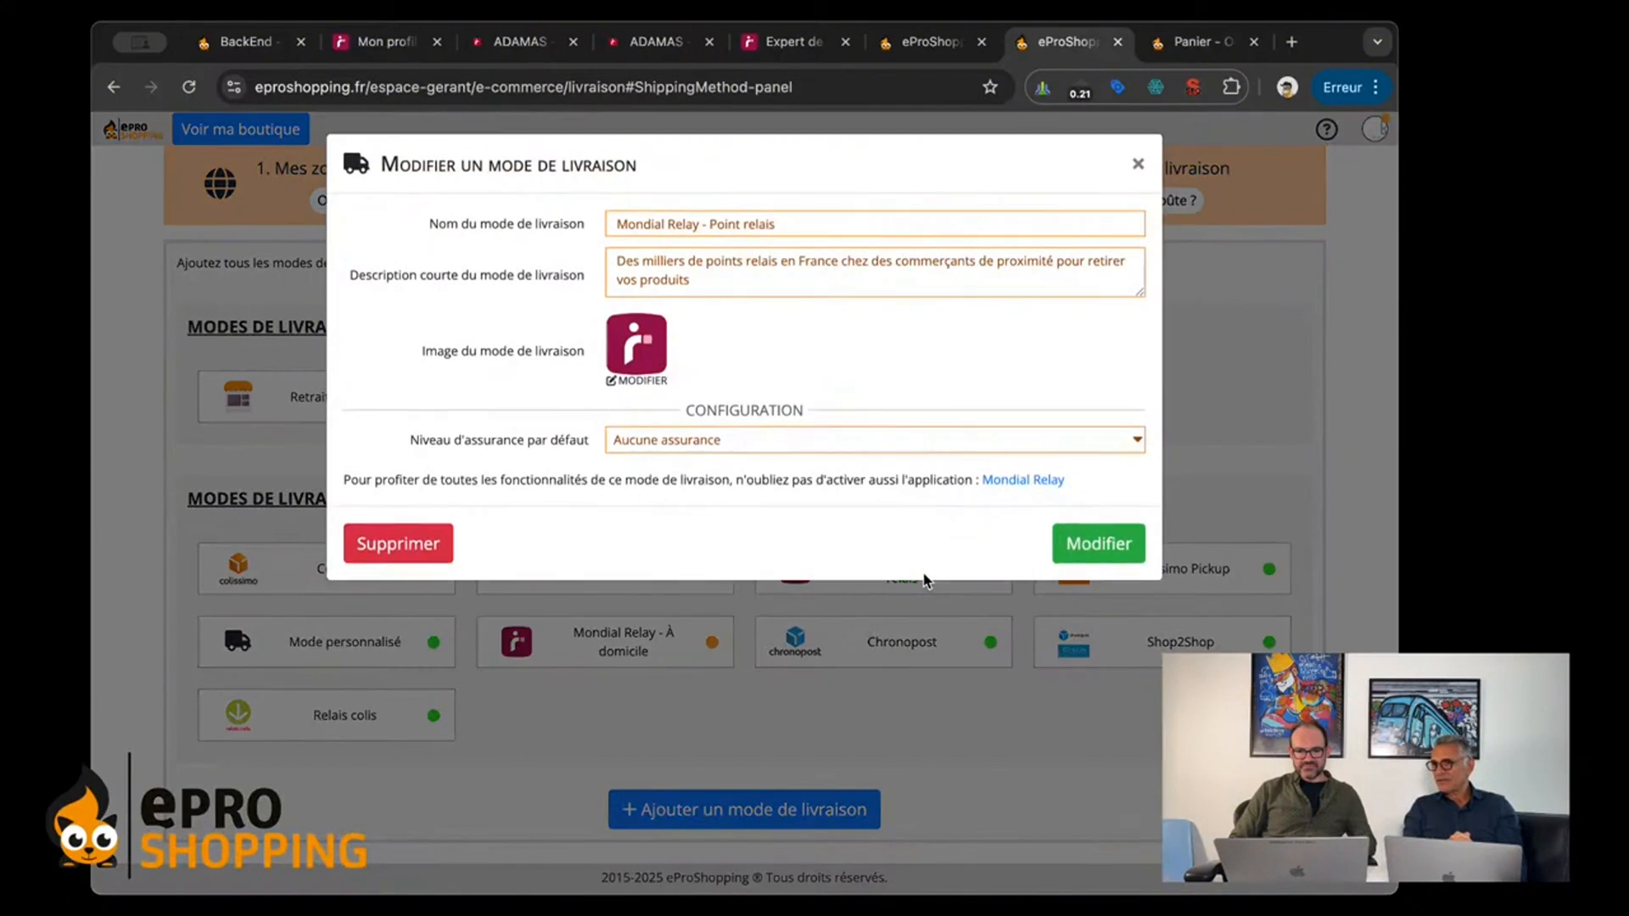
click(1021, 481)
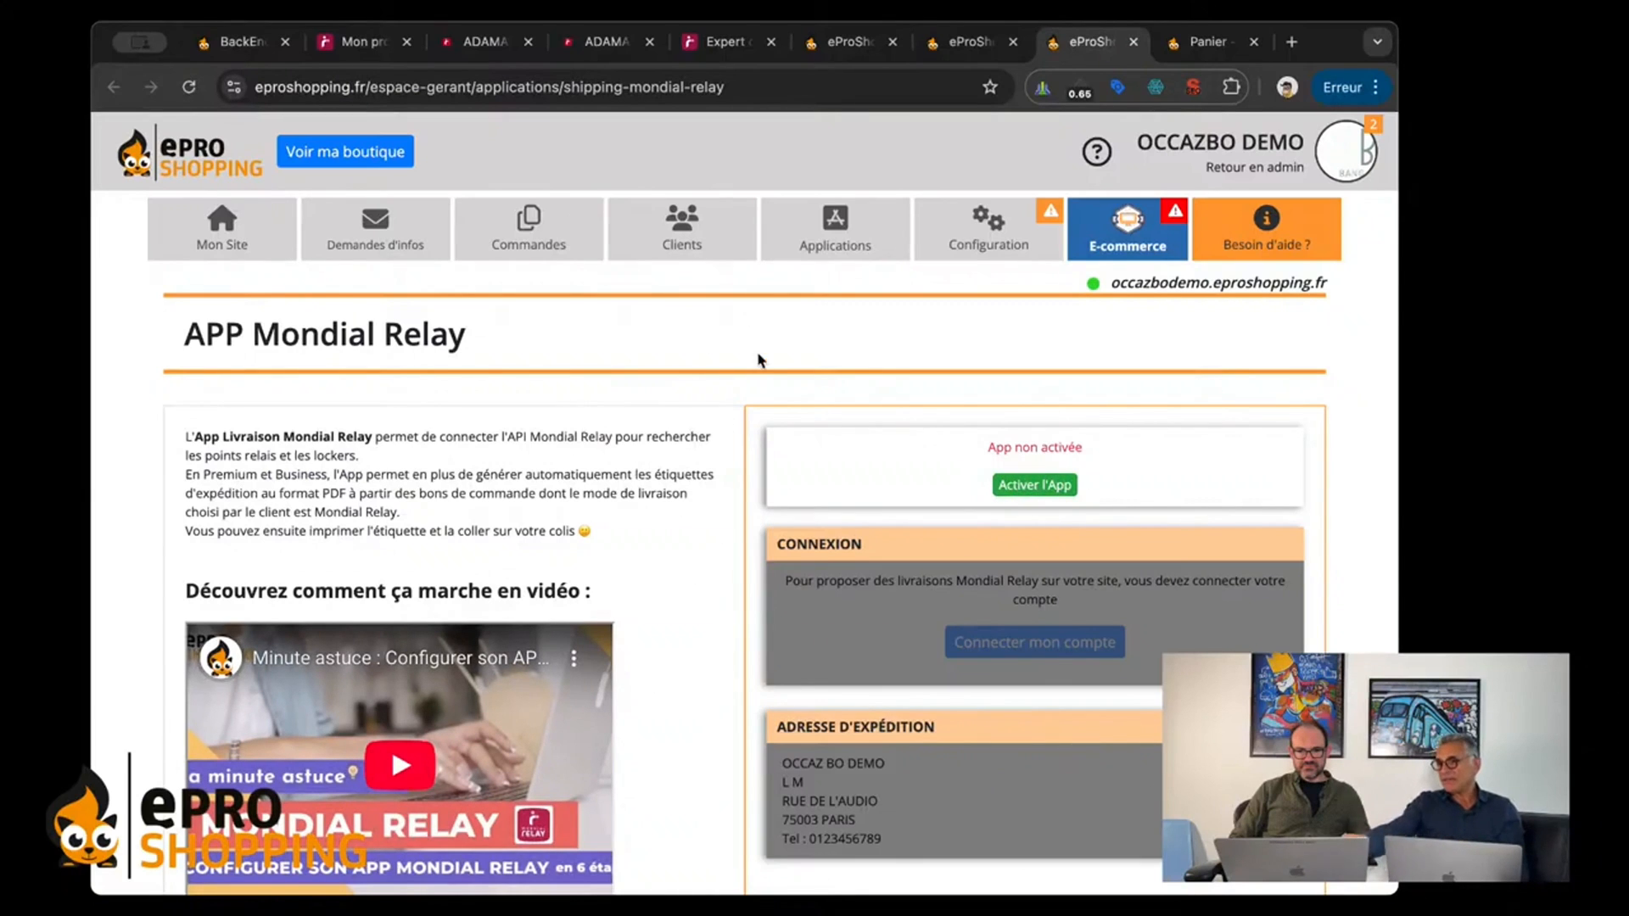
scroll(725, 431, down, 1)
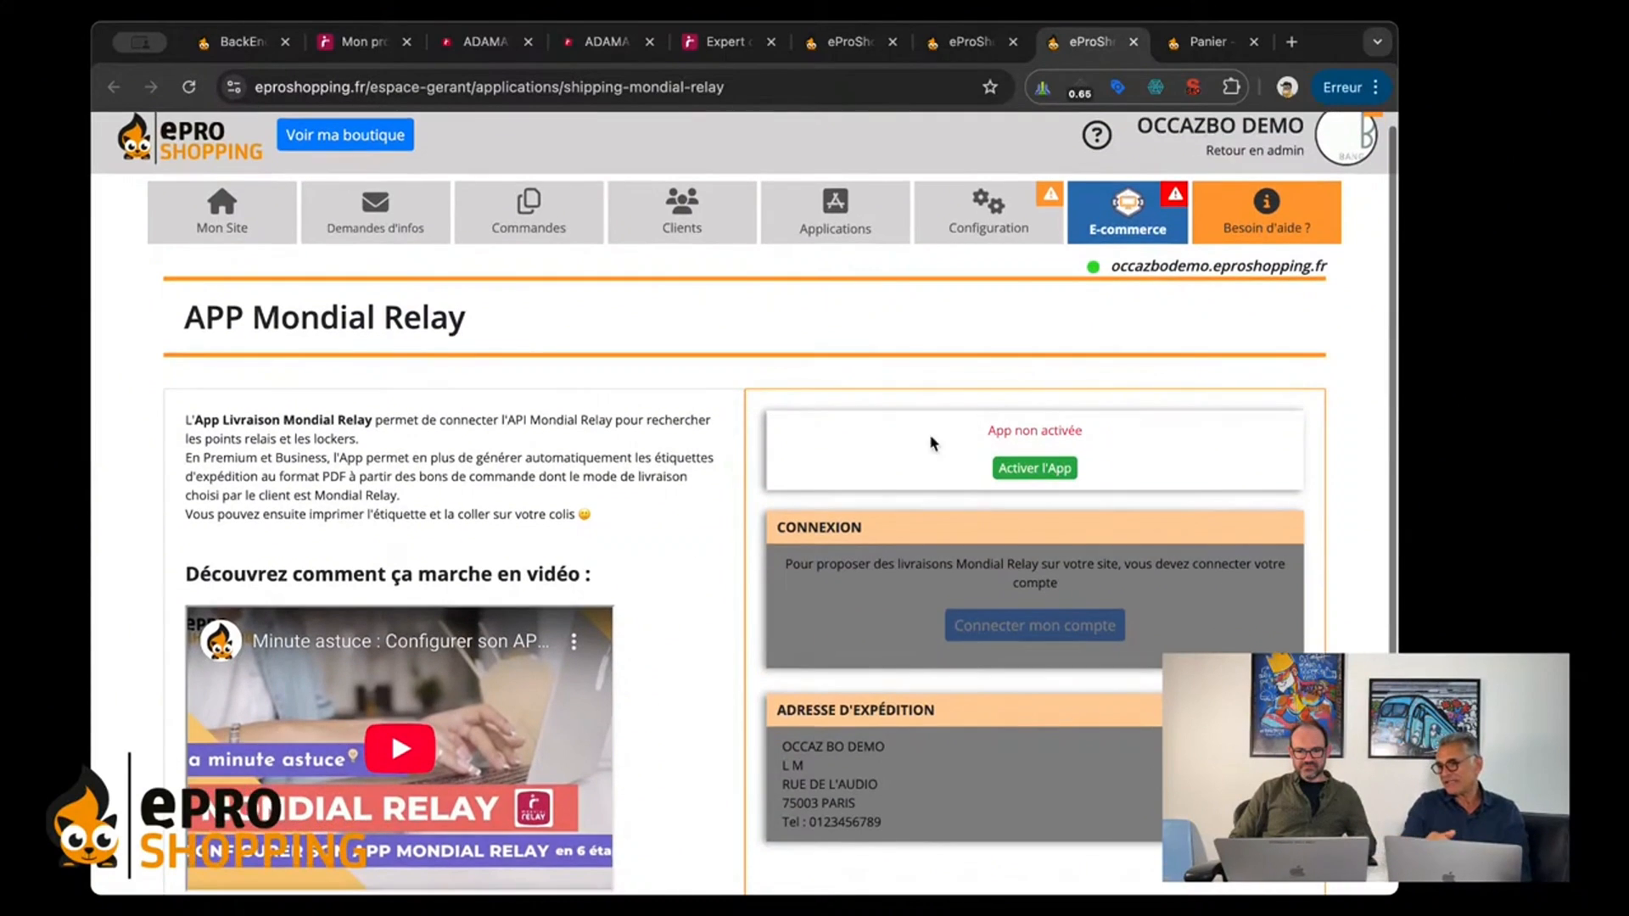
click(1032, 467)
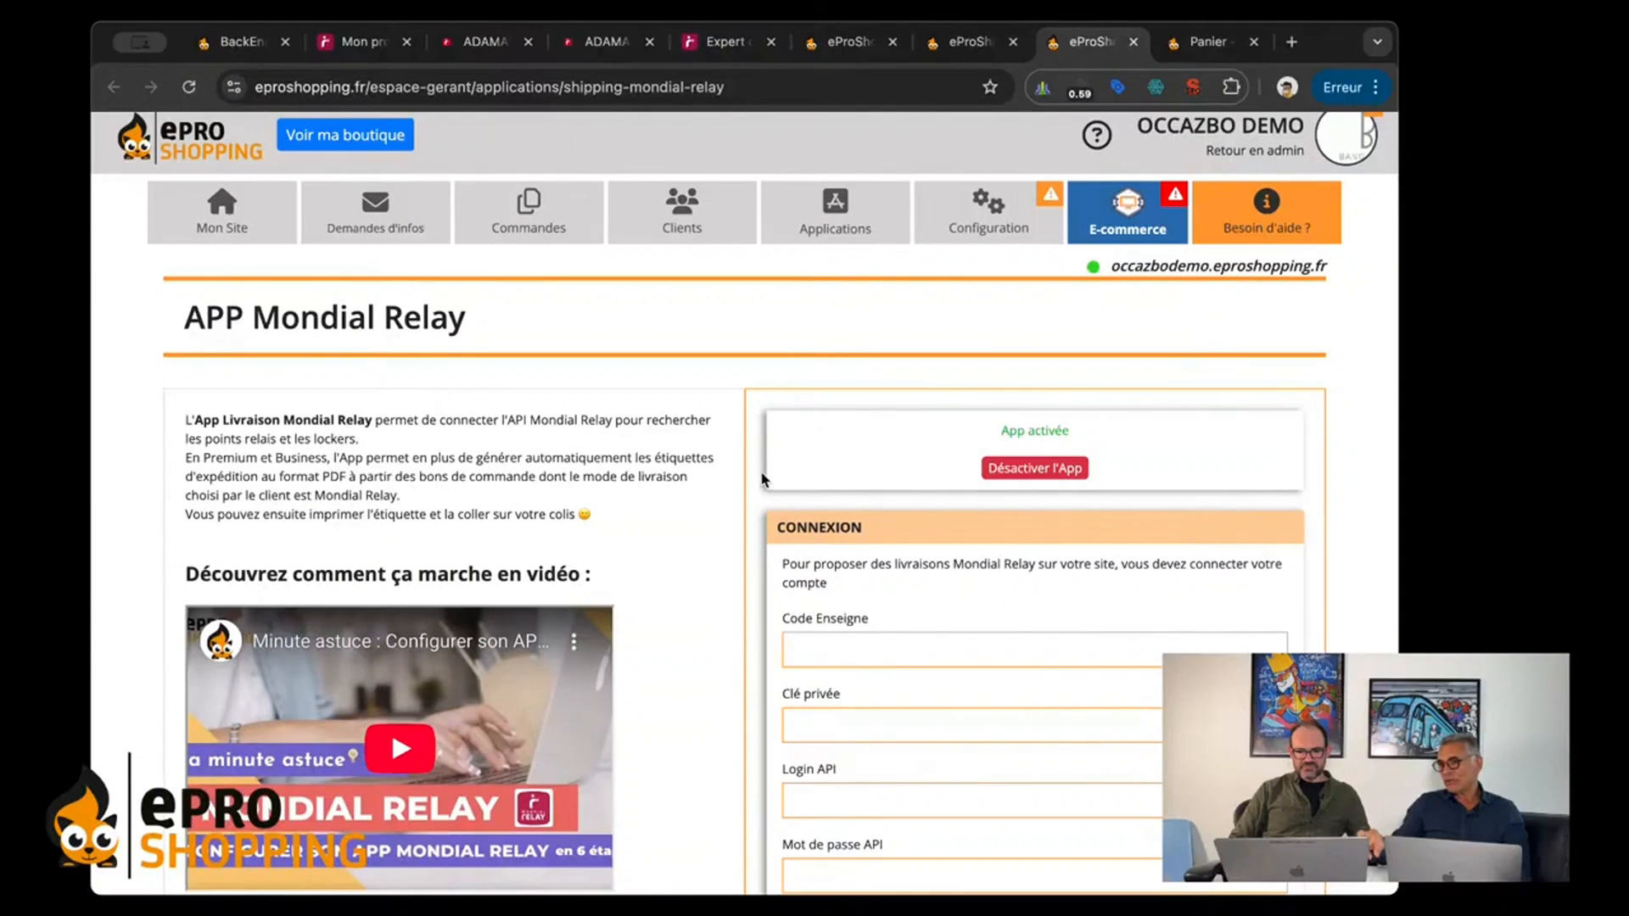
Step: Review the connection form's credential fields: Code Enseigne, Clé privée, Login API, Mot de passe API and Brand Id API
scroll(762, 479, down, 4)
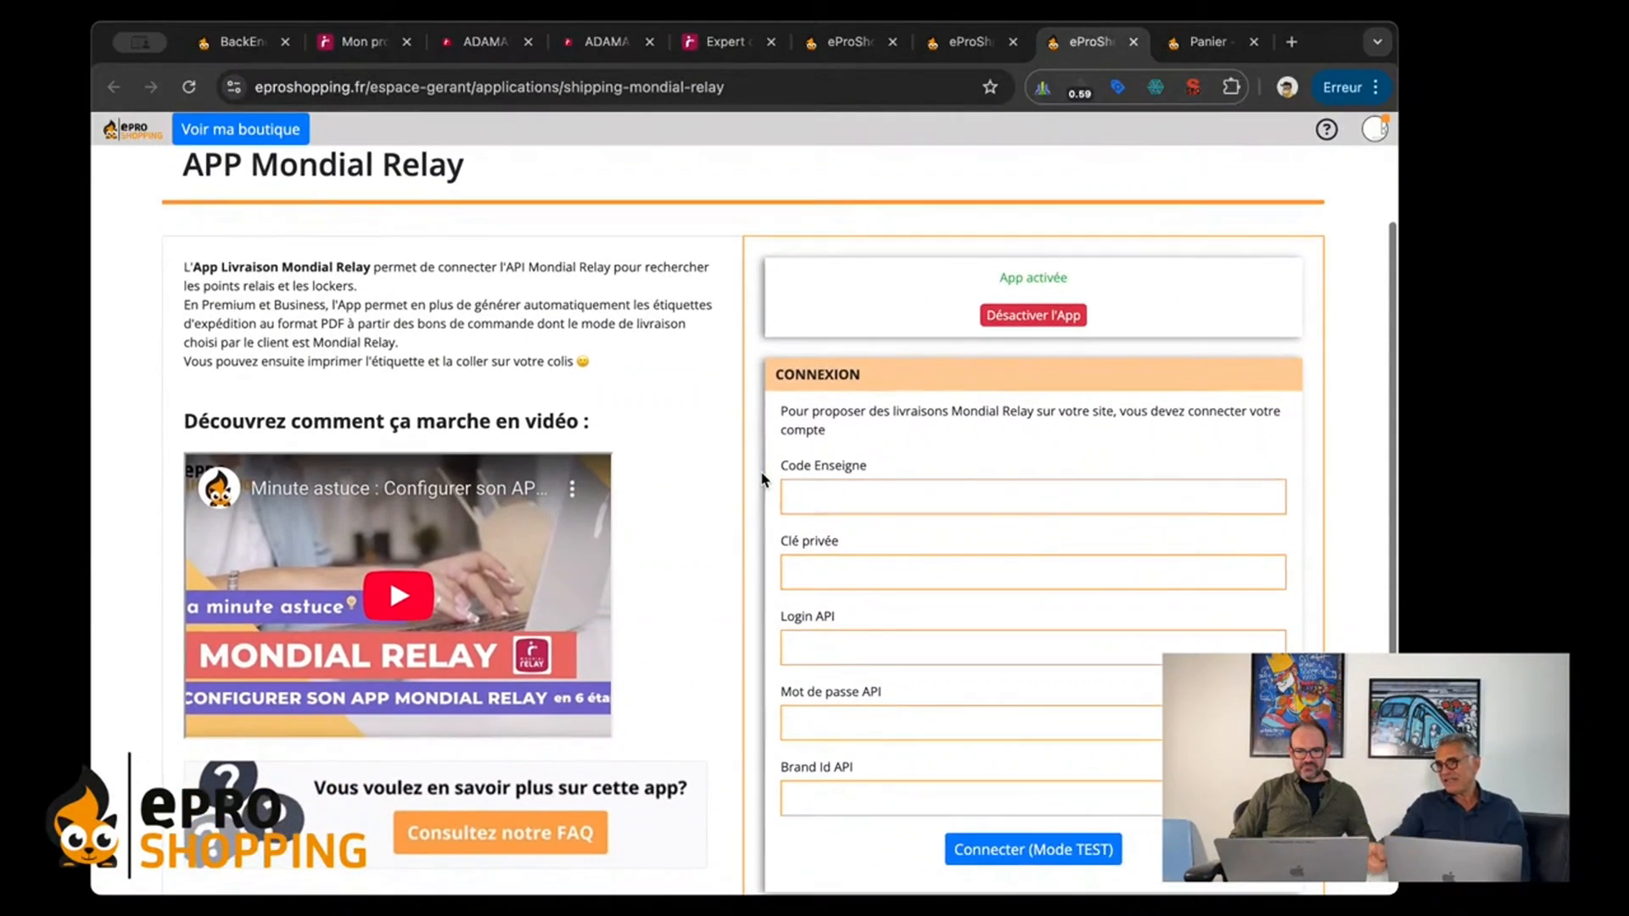
scroll(761, 479, down, 1)
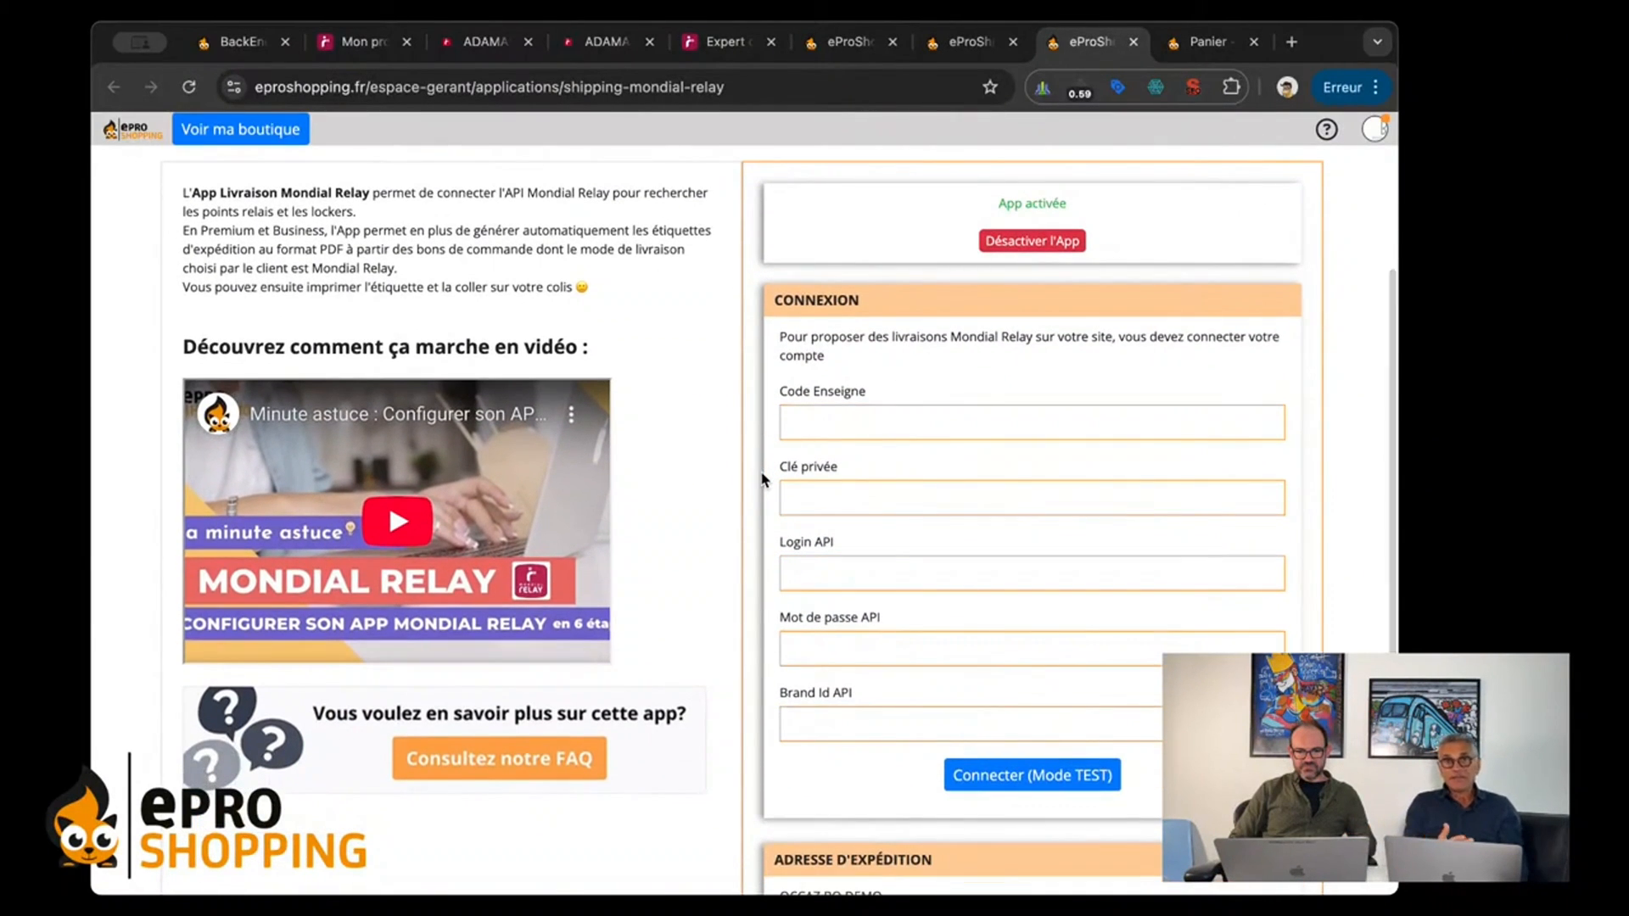
scroll(801, 517, down, 1)
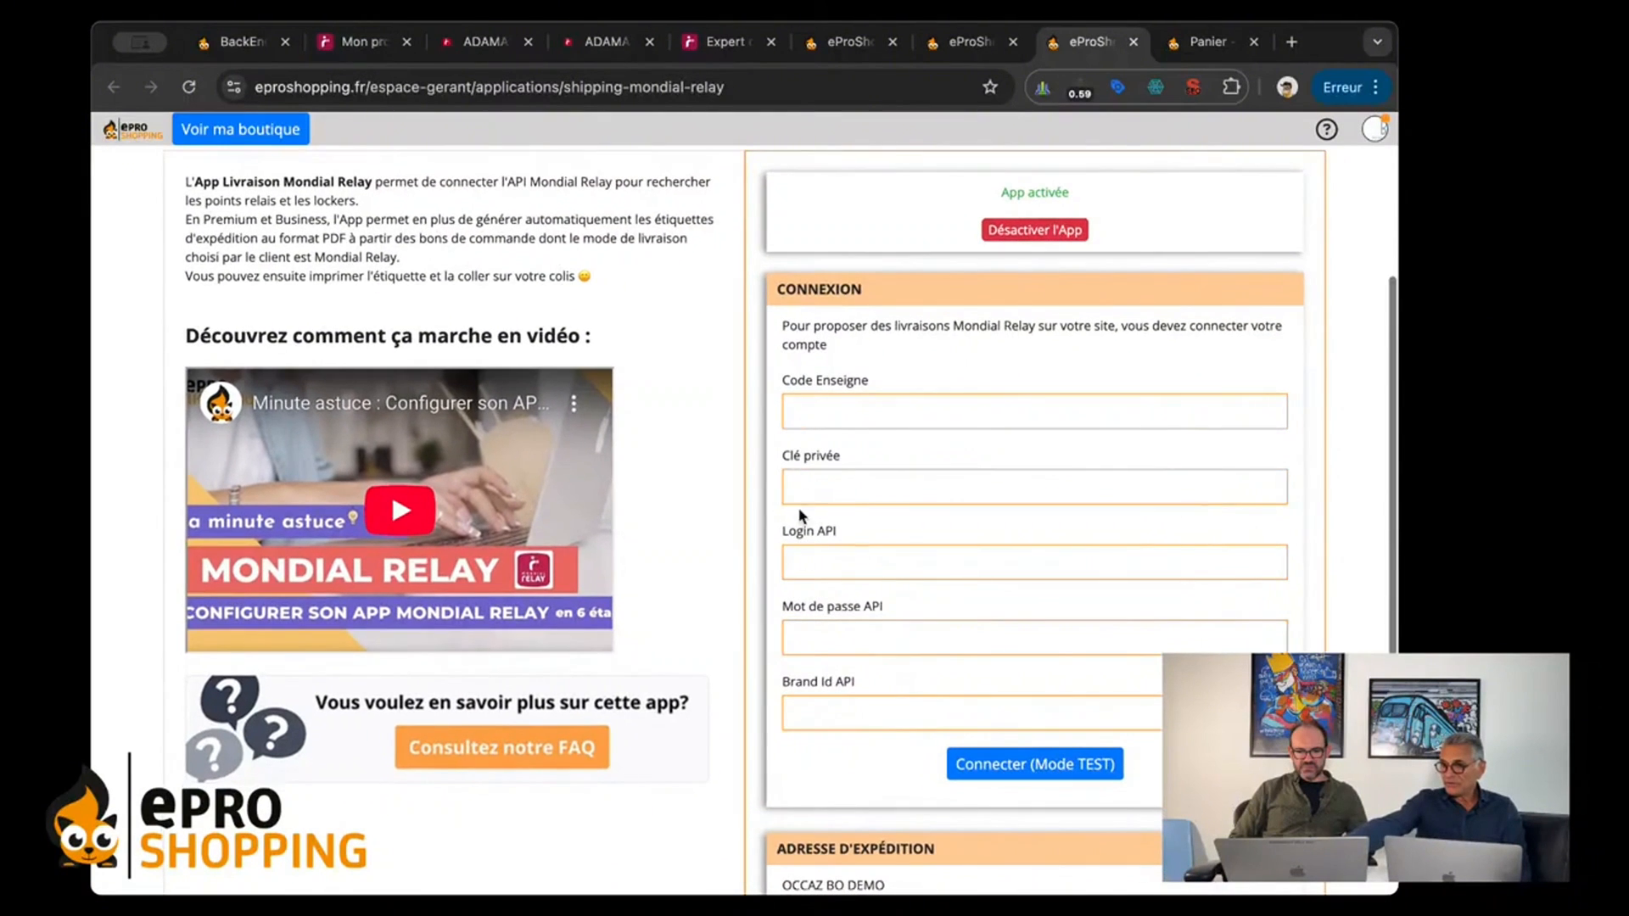
scroll(749, 764, down, 3)
scroll(750, 767, up, 3)
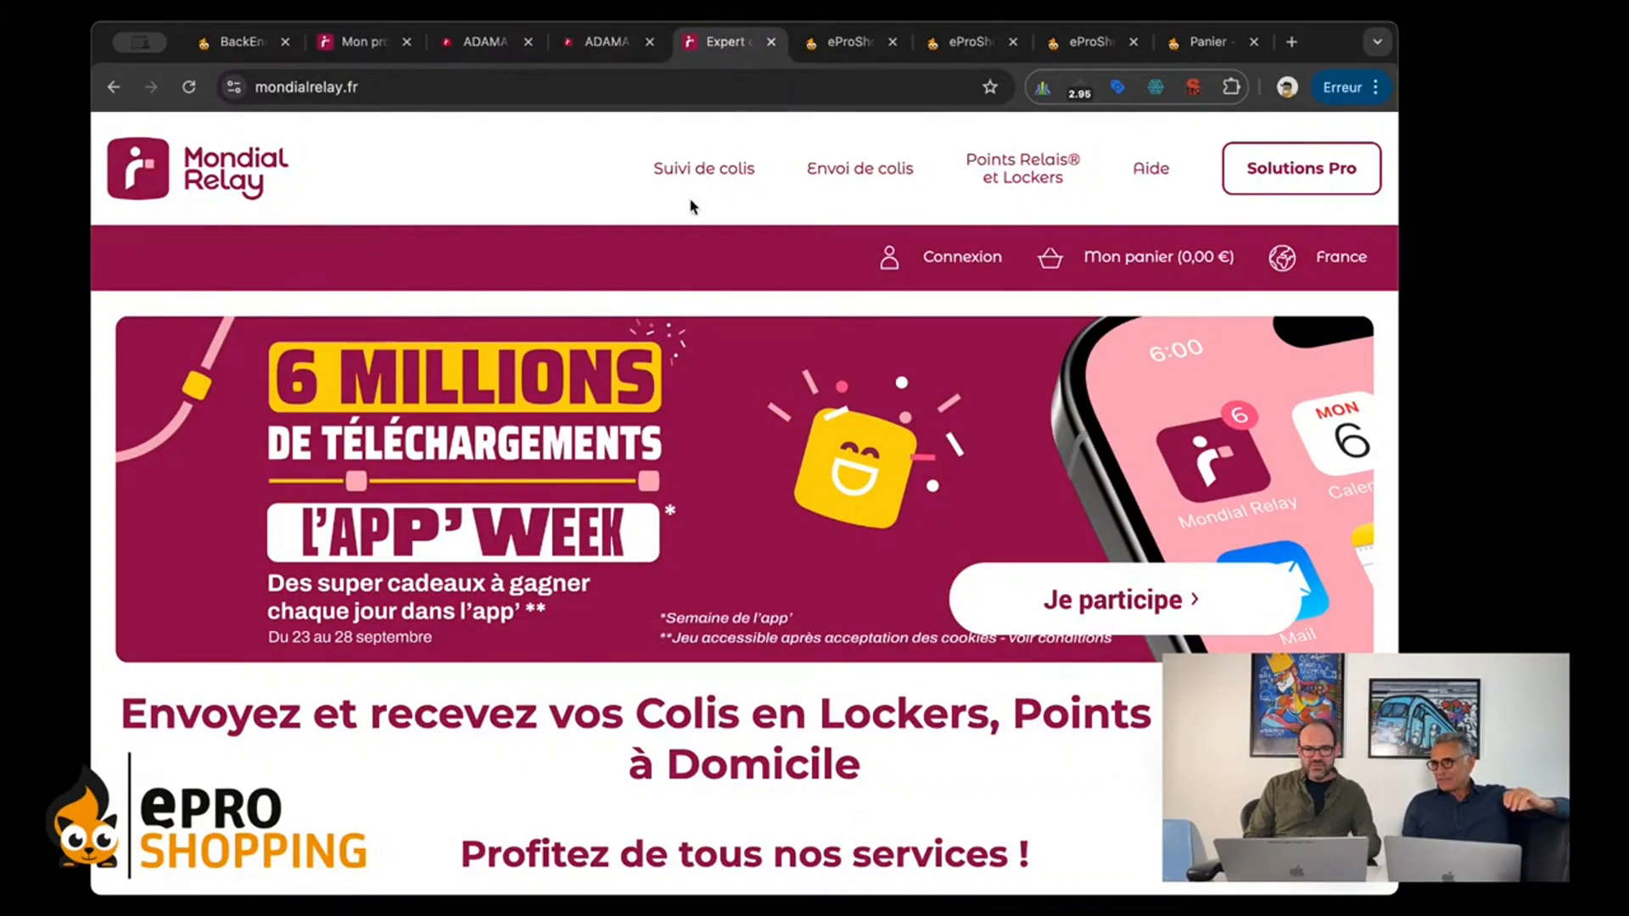
Step: Show the login form on the Mondial Relay website and switch to the already logged-in profile page
click(937, 266)
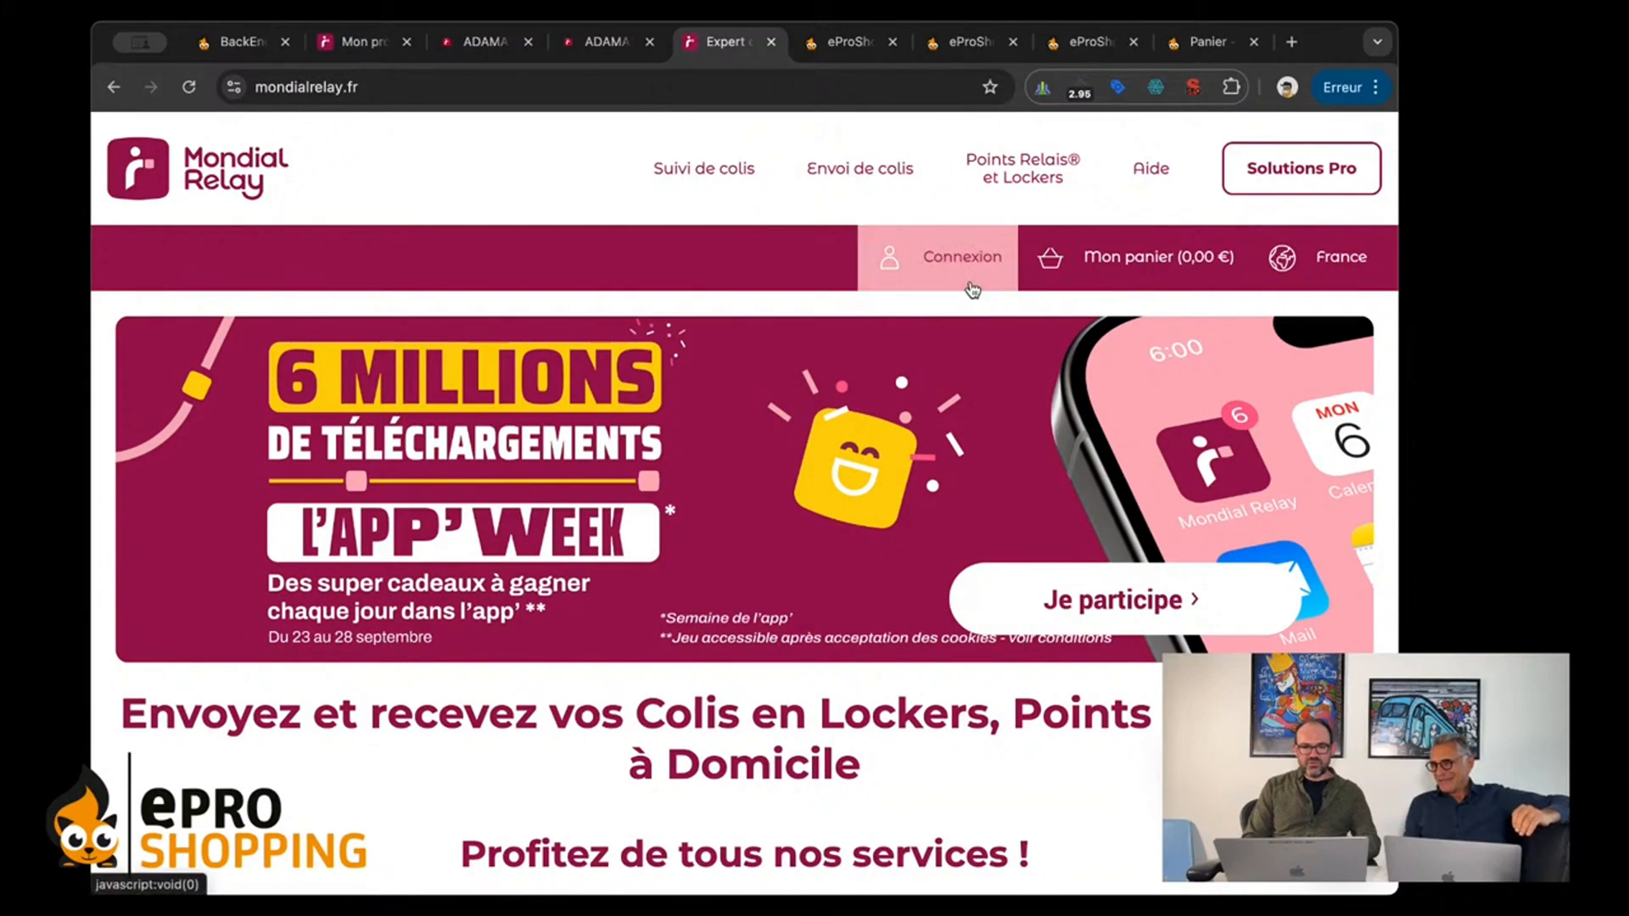
click(972, 288)
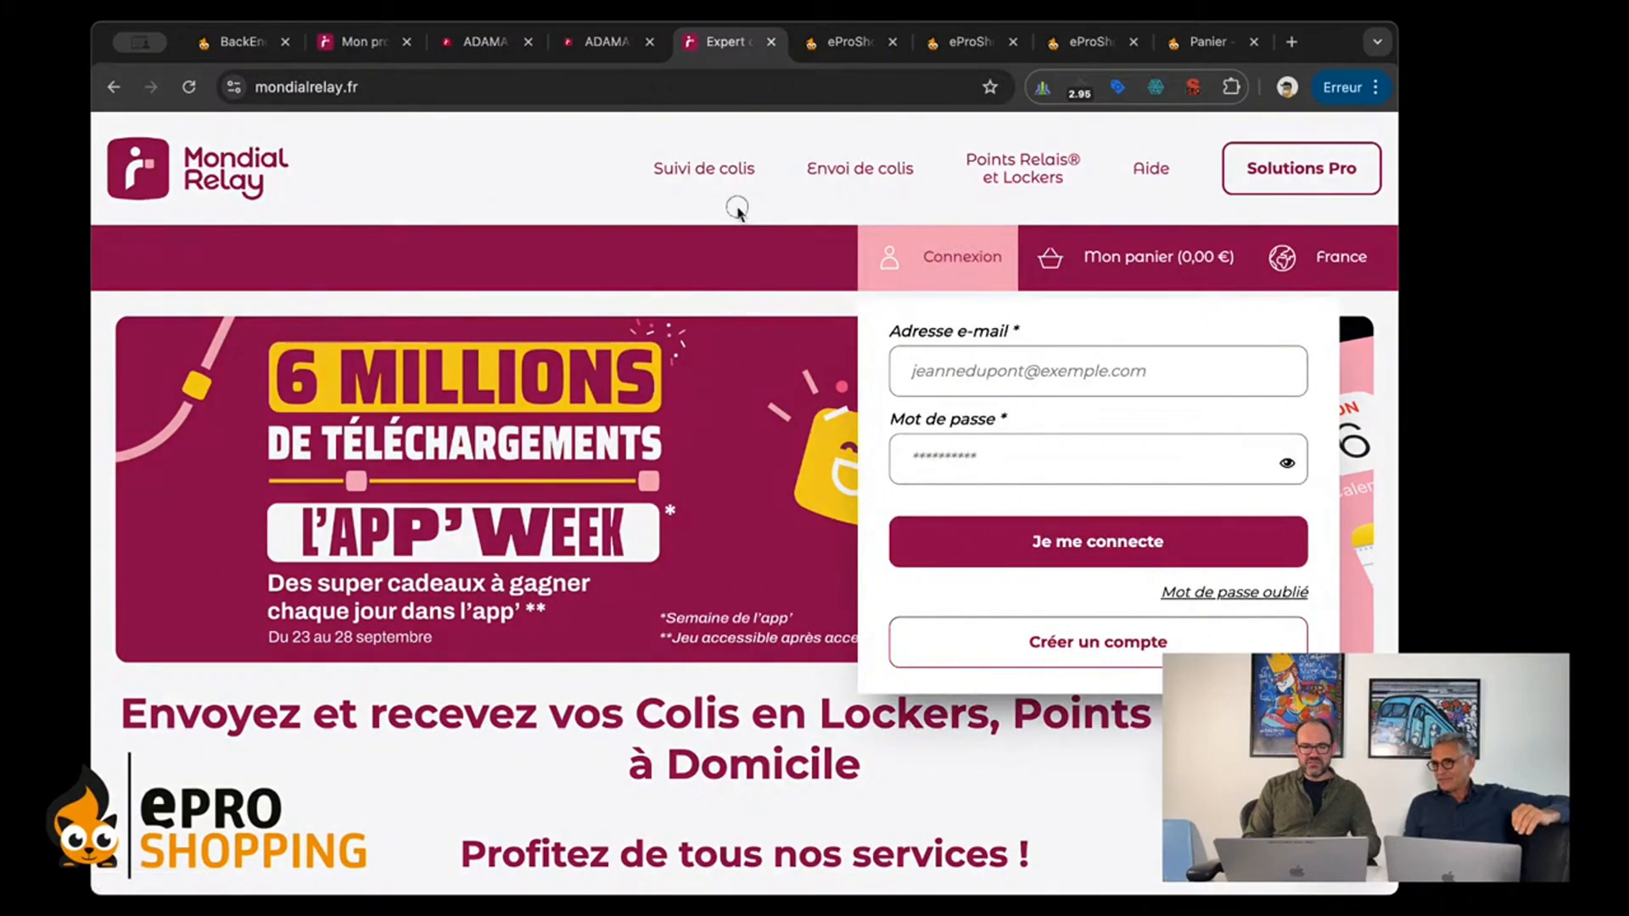
click(363, 46)
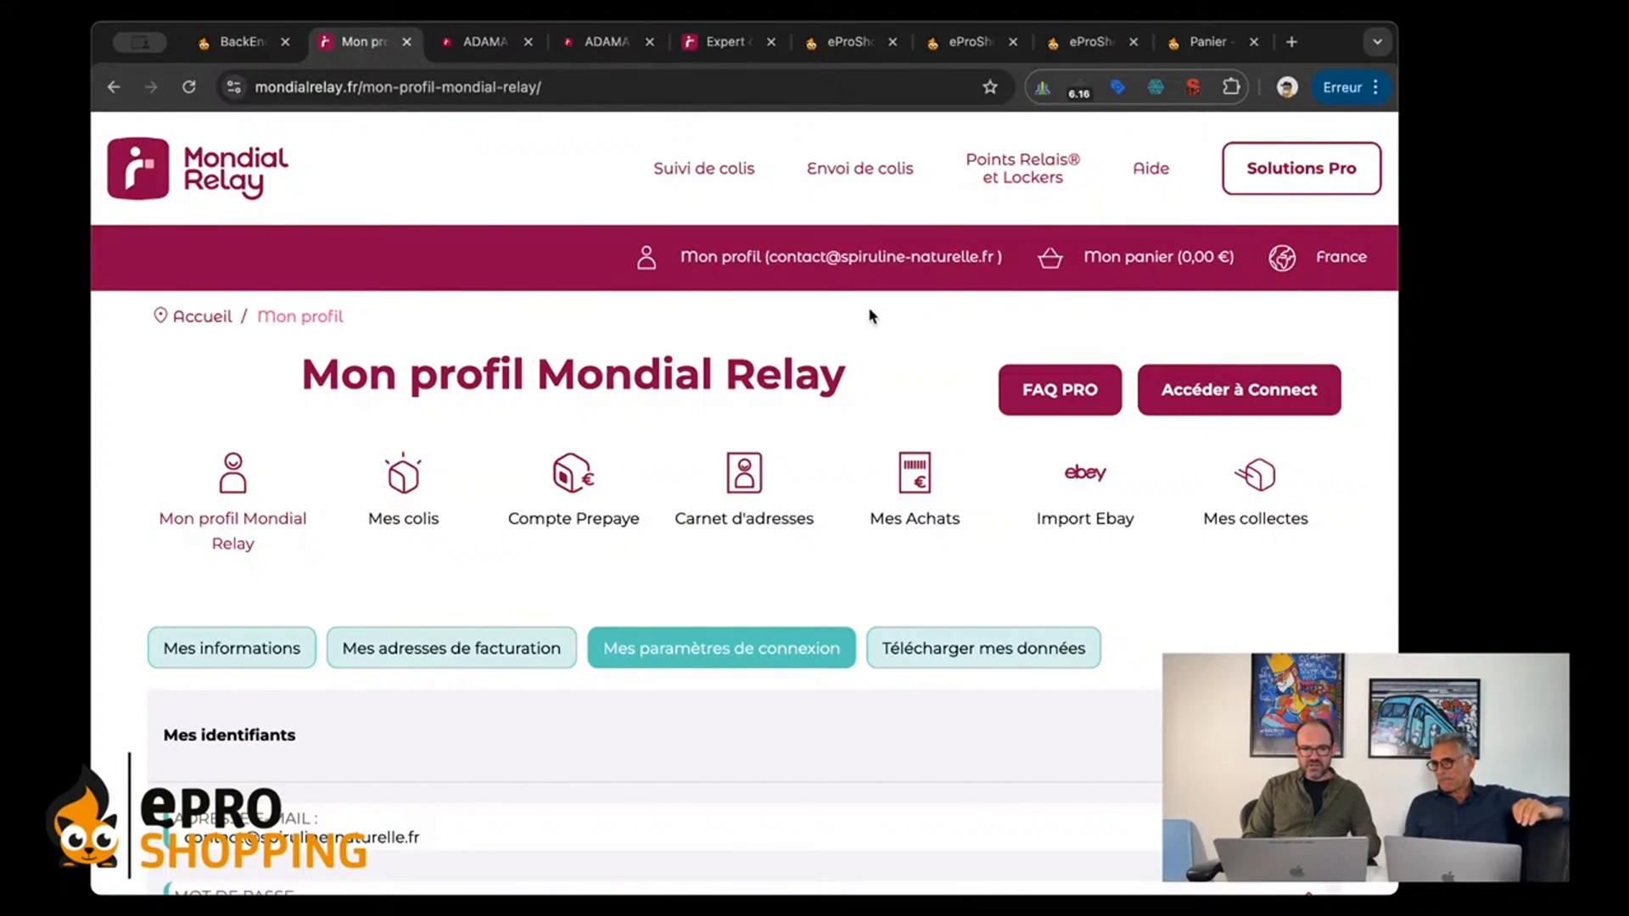
Step: Examine the Webservices (API, Module) section in the Mondial Relay profile's connection settings
scroll(911, 343, down, 3)
scroll(911, 342, up, 3)
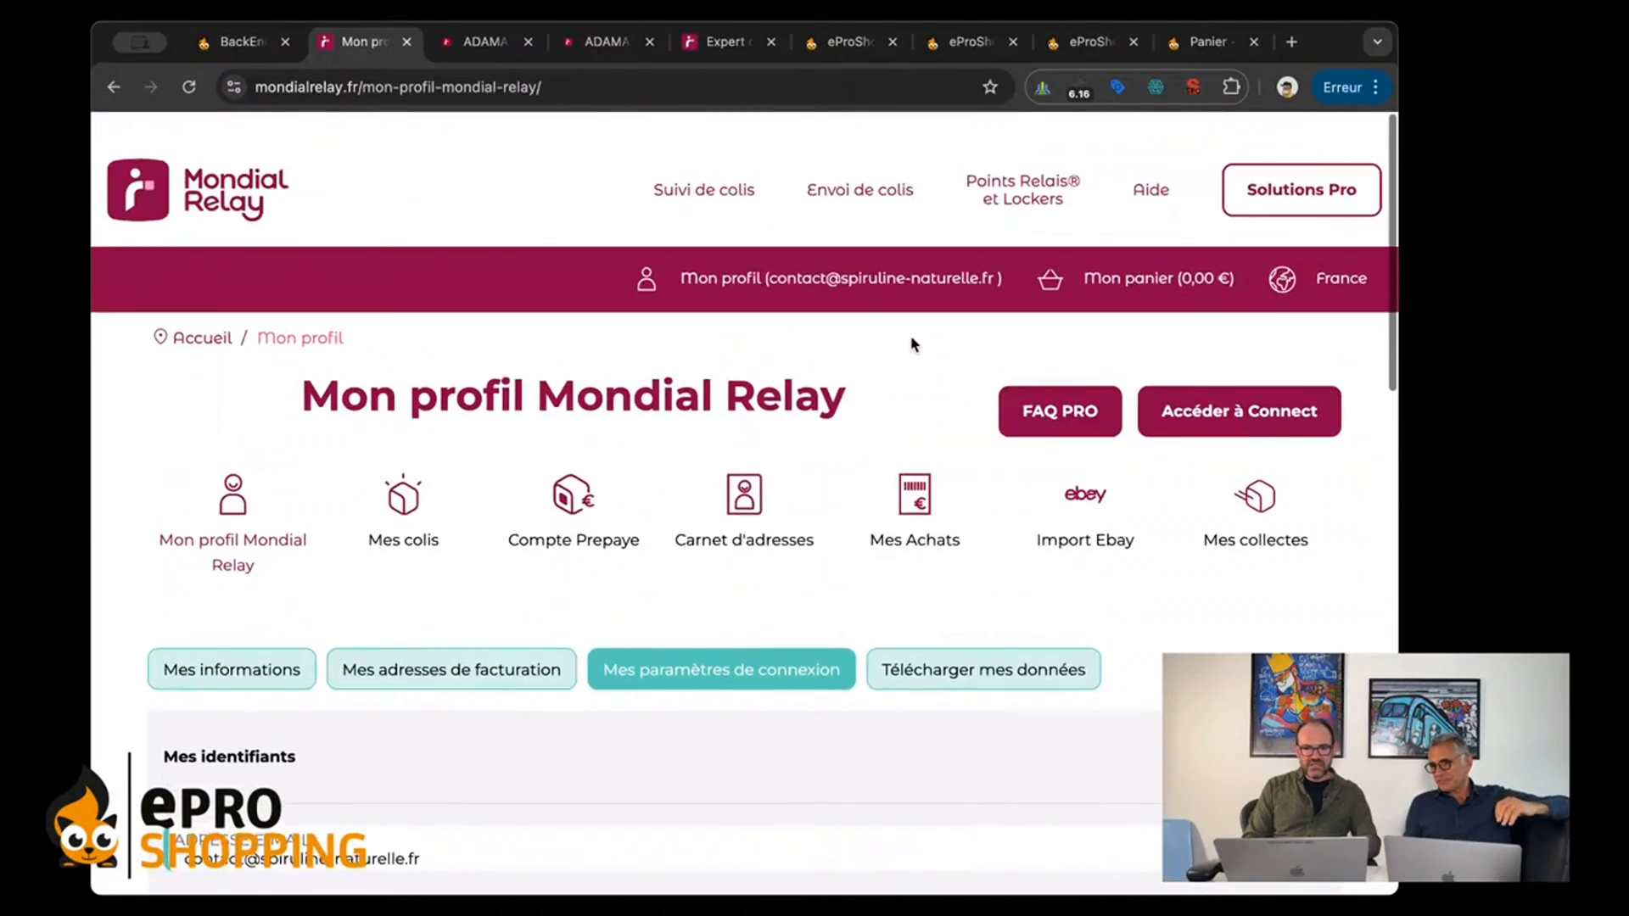
scroll(911, 342, down, 10)
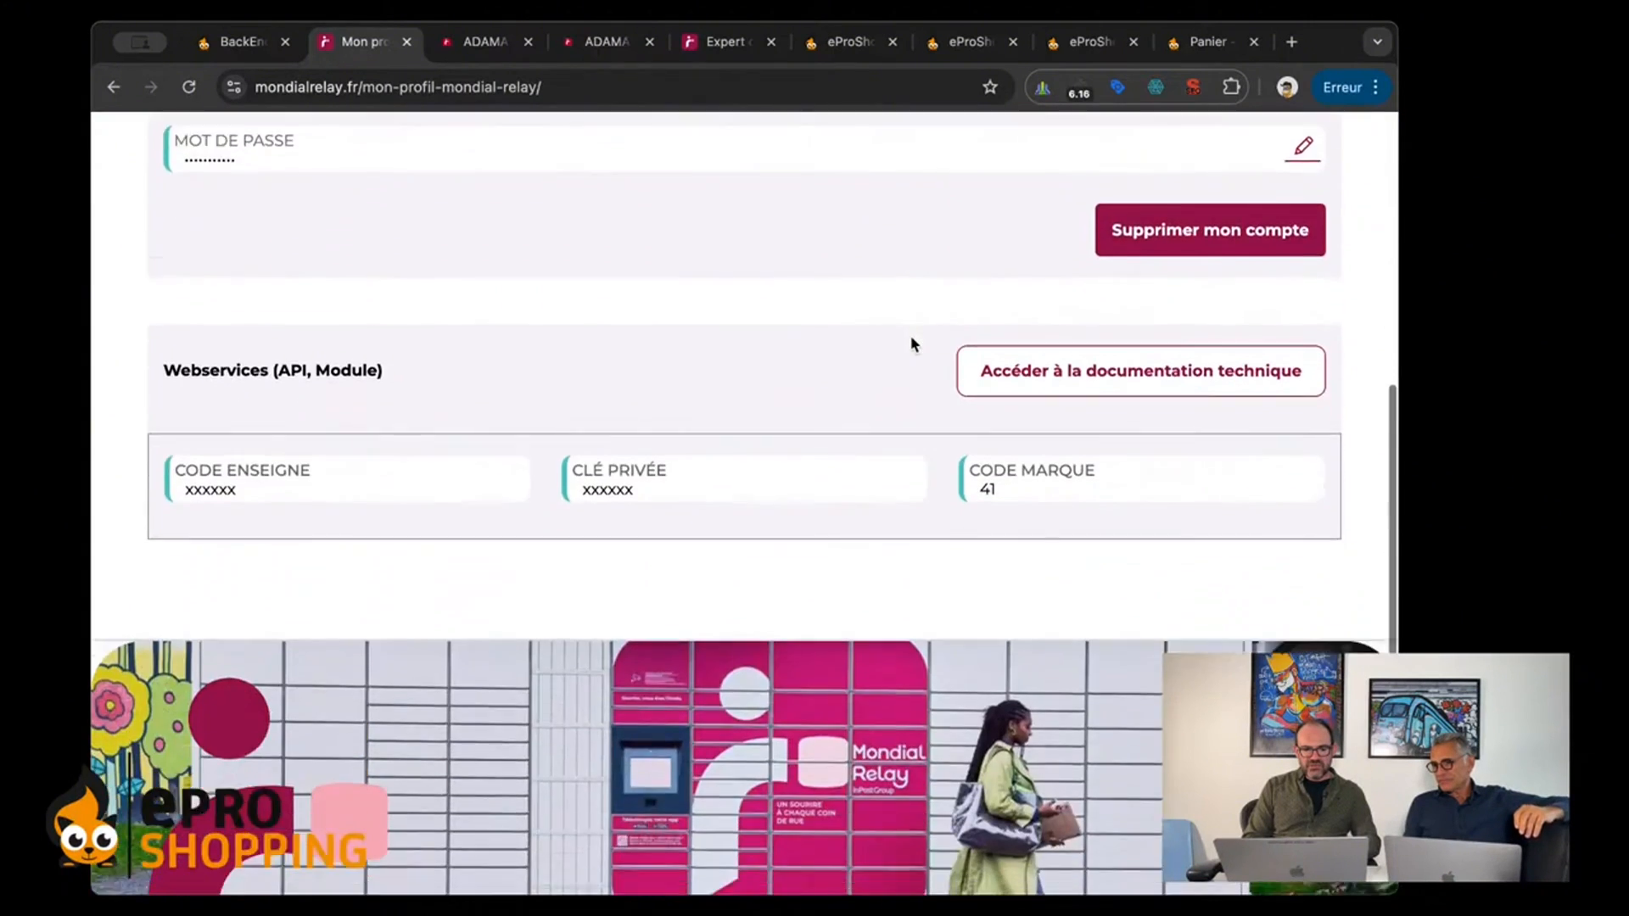
scroll(911, 343, up, 1)
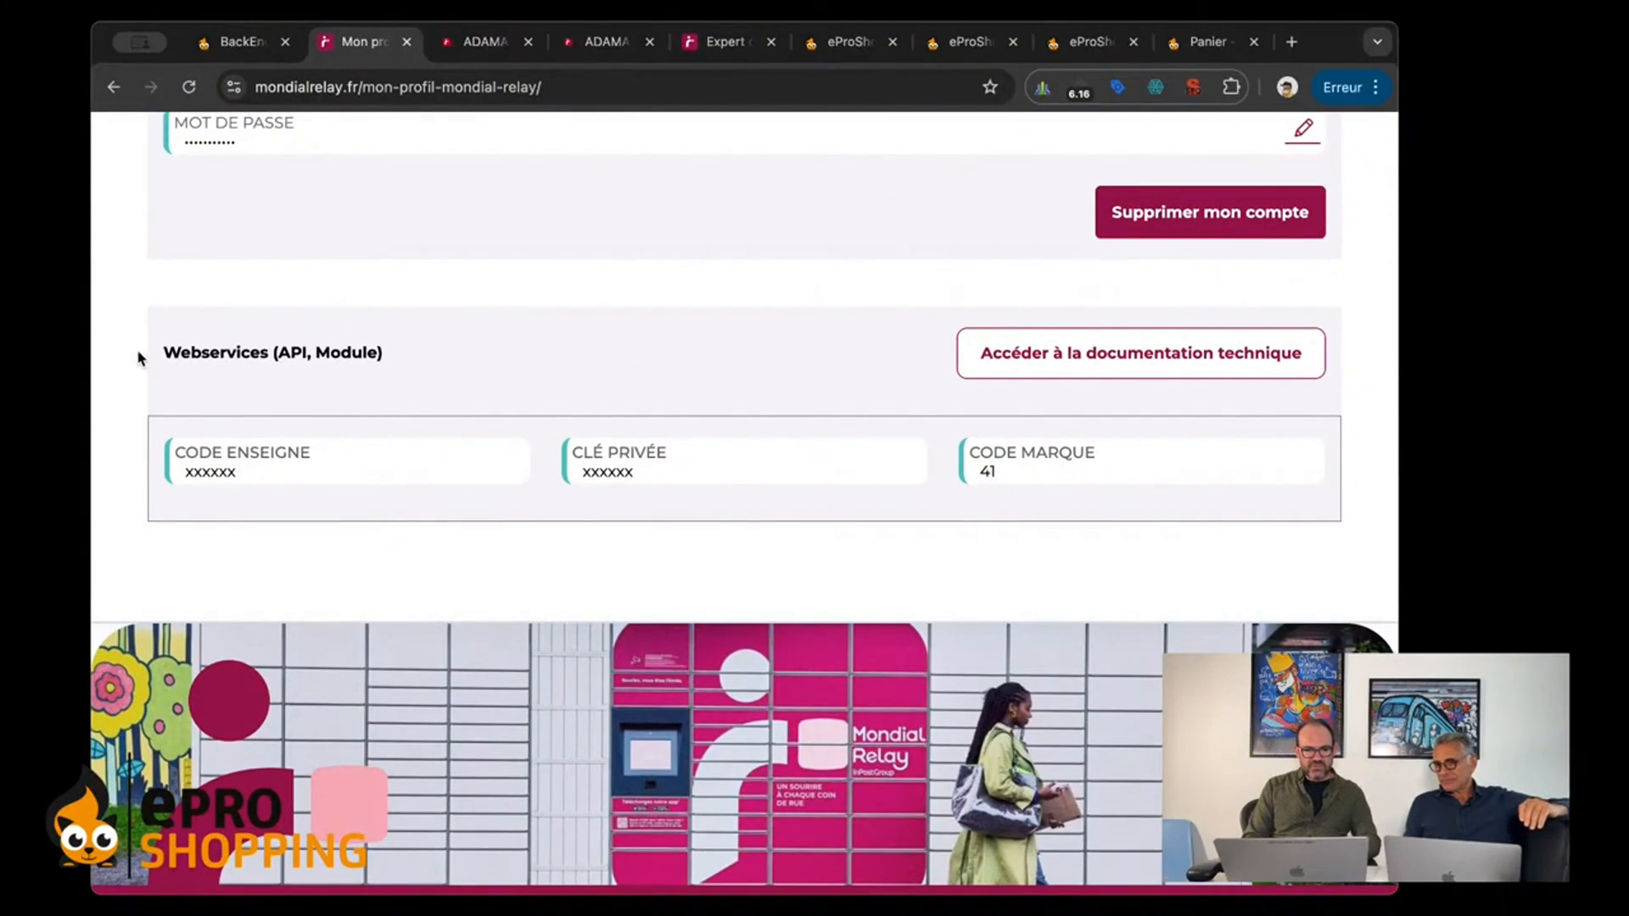
drag(150, 353, 440, 347)
click(440, 343)
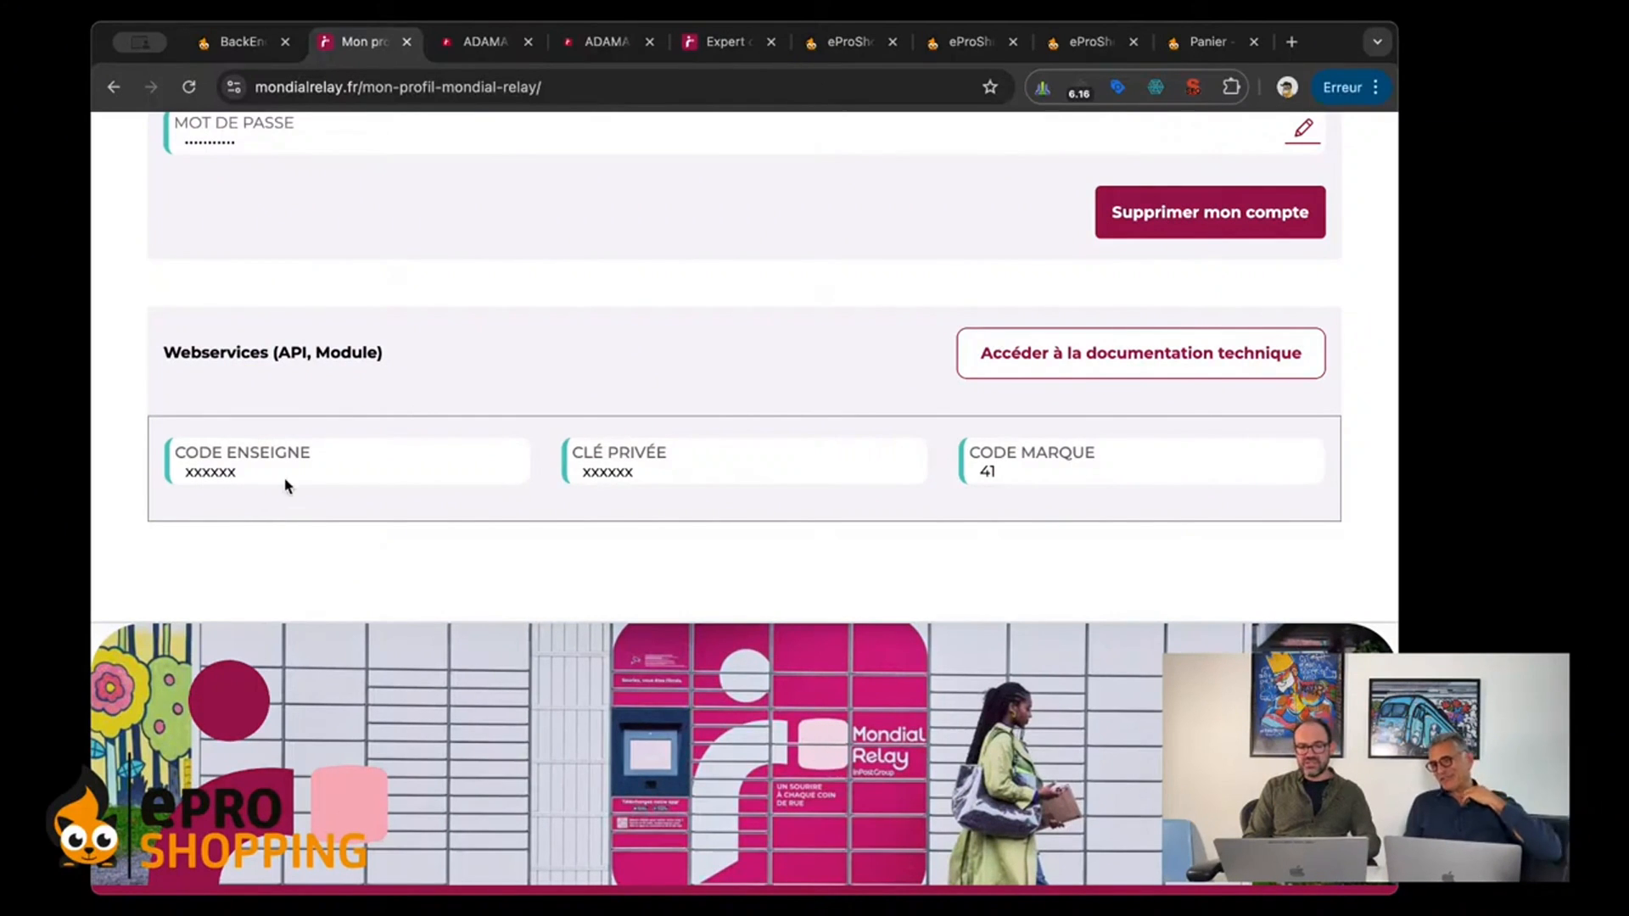
scroll(283, 515, down, 1)
scroll(282, 515, up, 1)
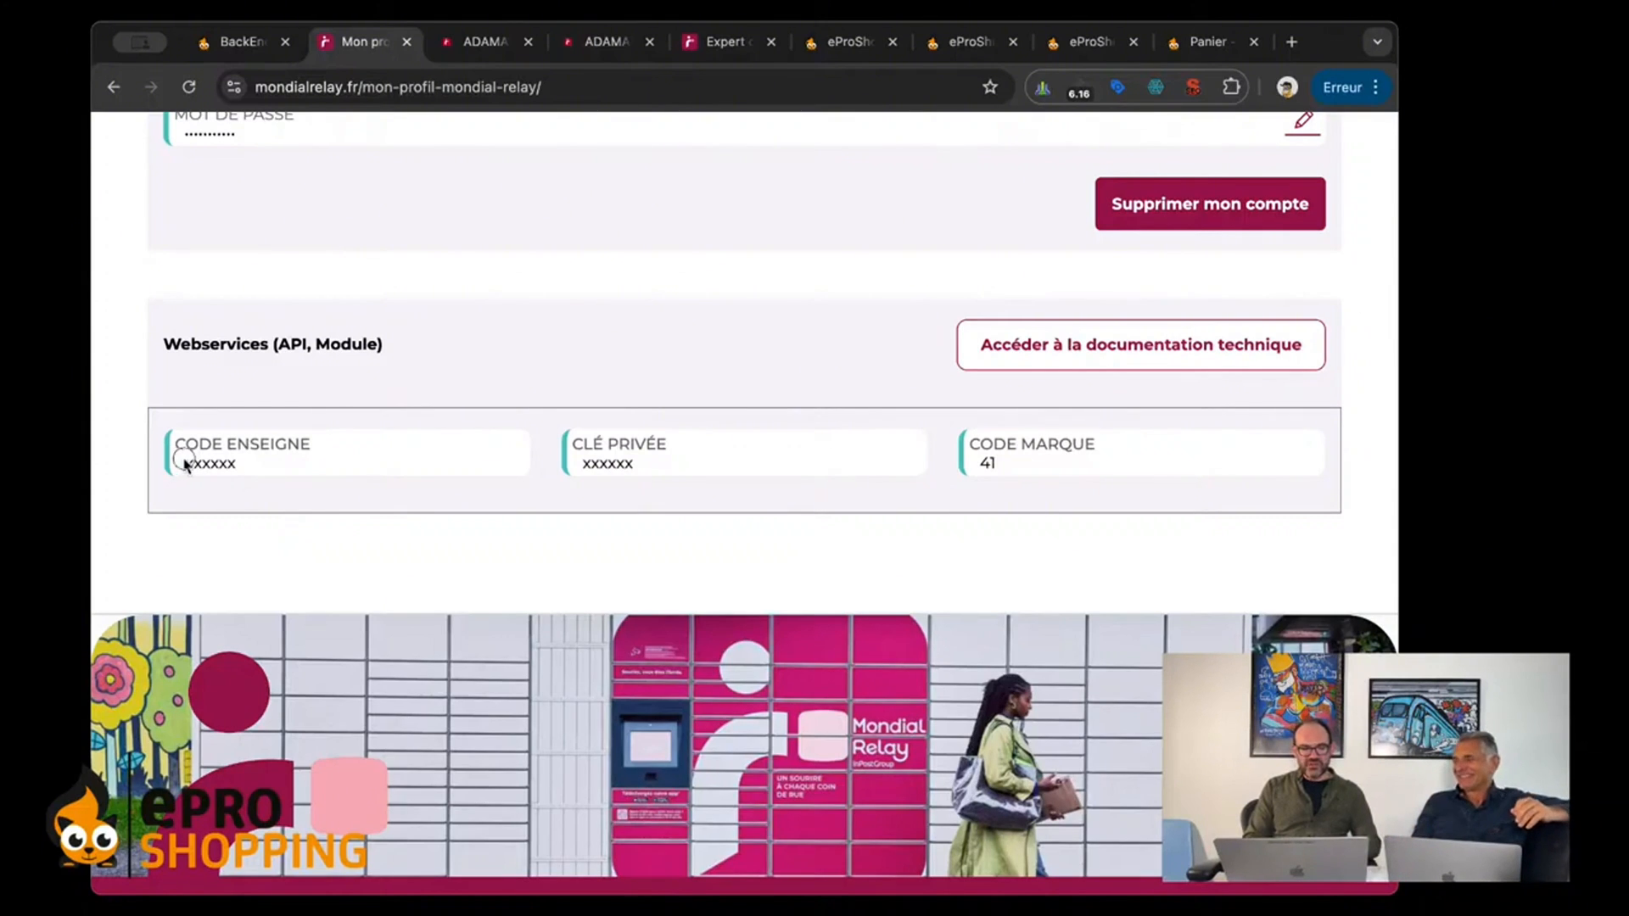
Step: Copy the Code Enseigne from the Mondial Relay profile into the Code Enseigne field of the eProShopping connection form
drag(185, 462, 254, 467)
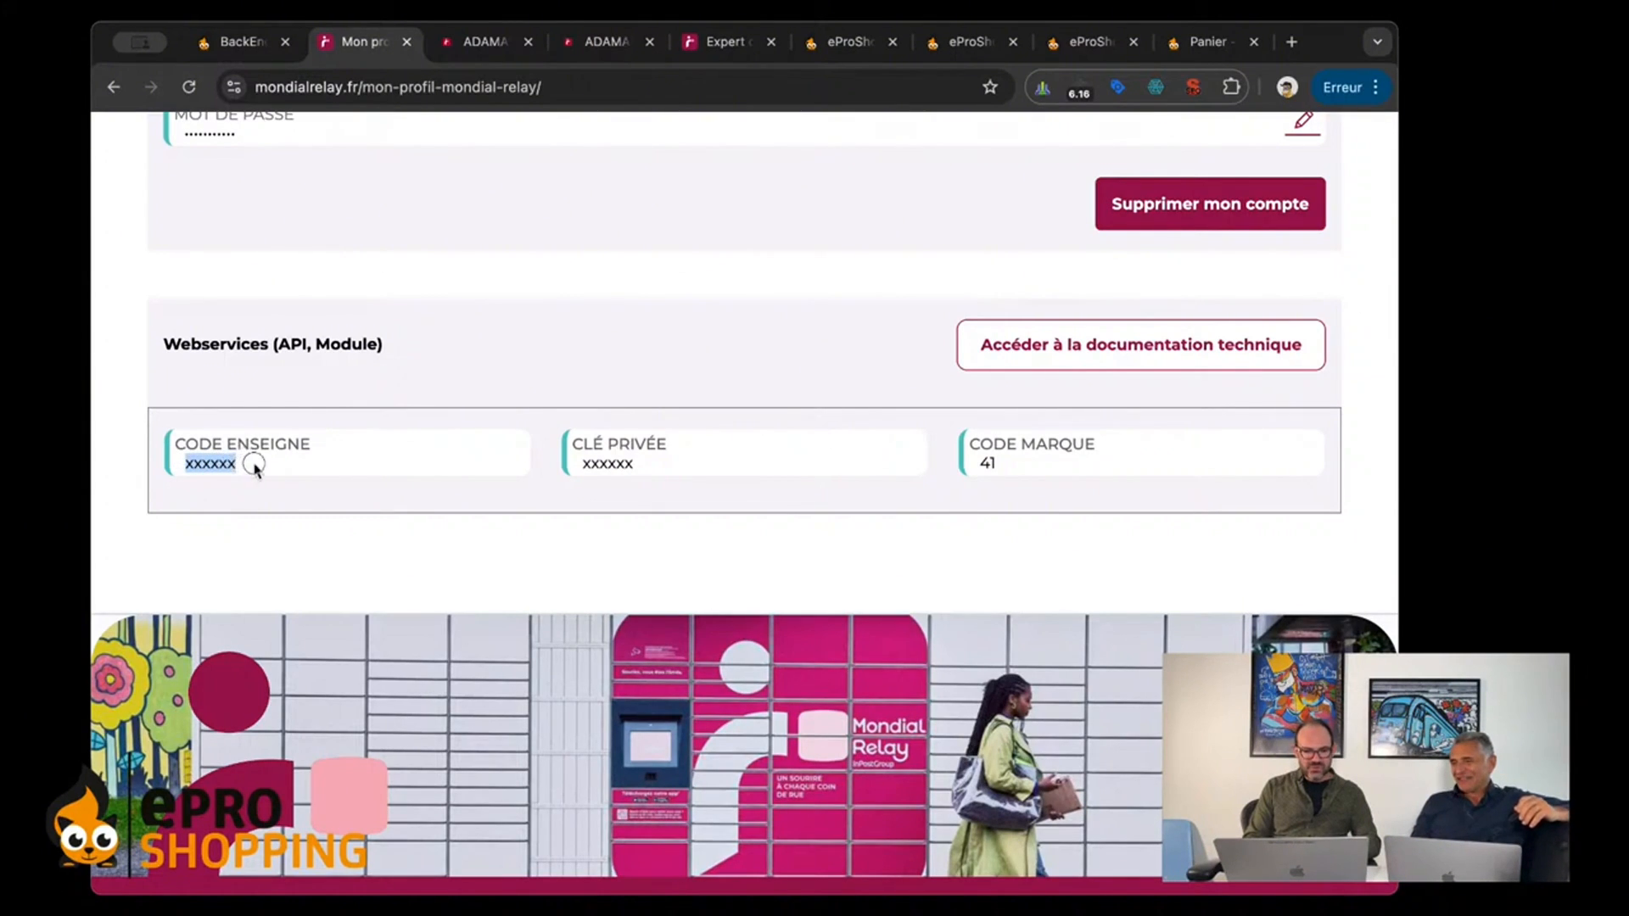
click(221, 469)
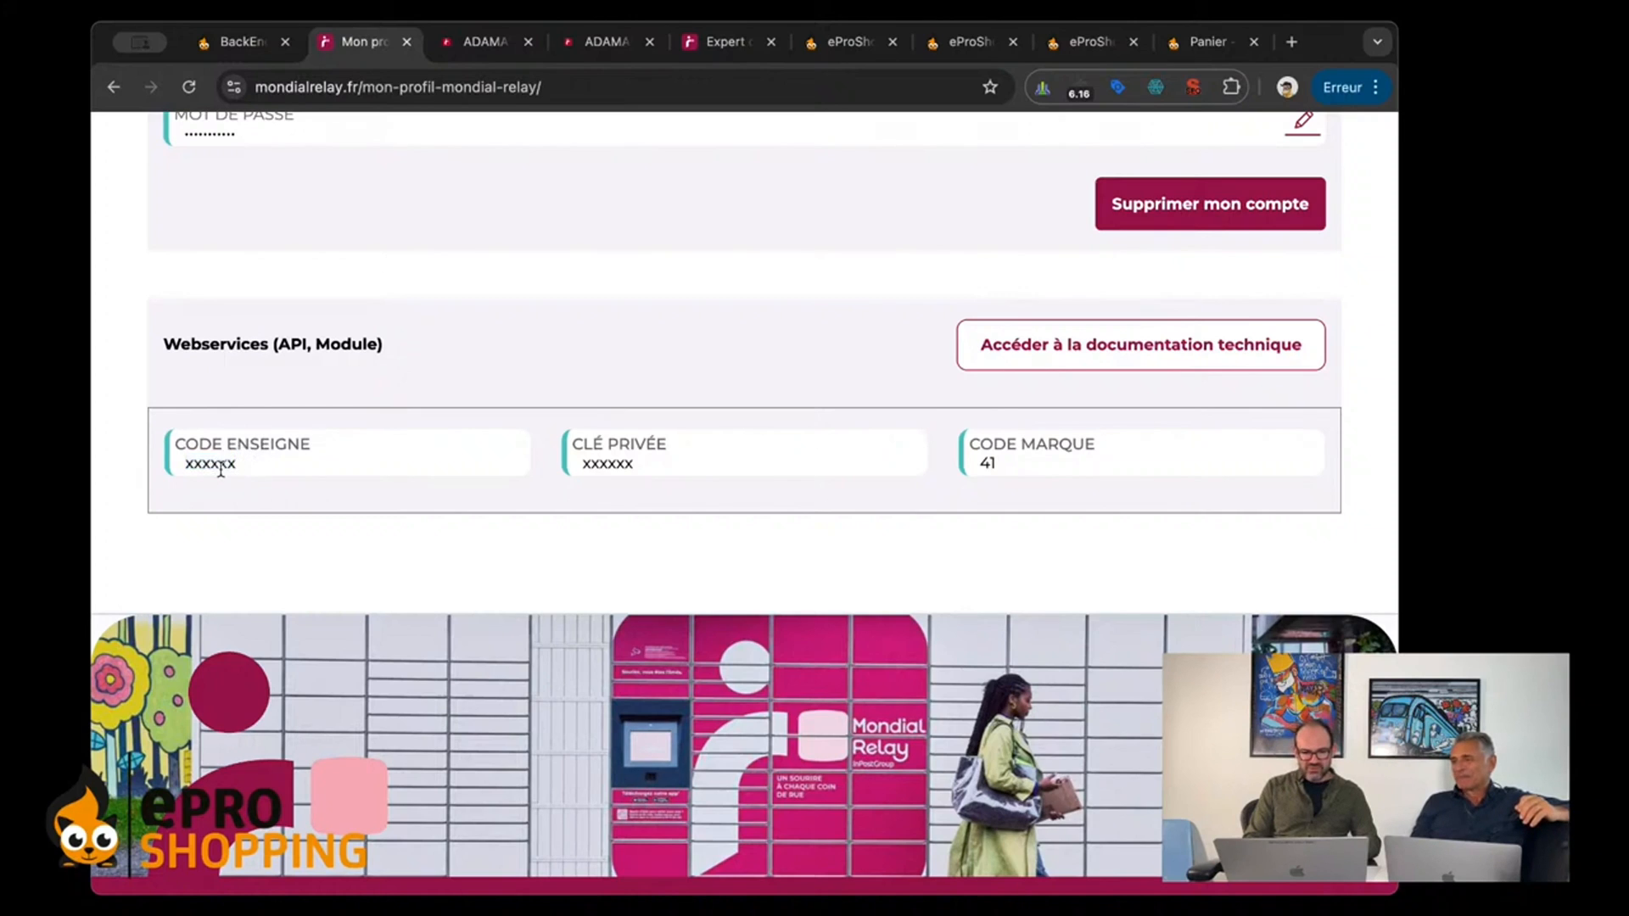
double_click(221, 469)
click(257, 471)
double_click(197, 464)
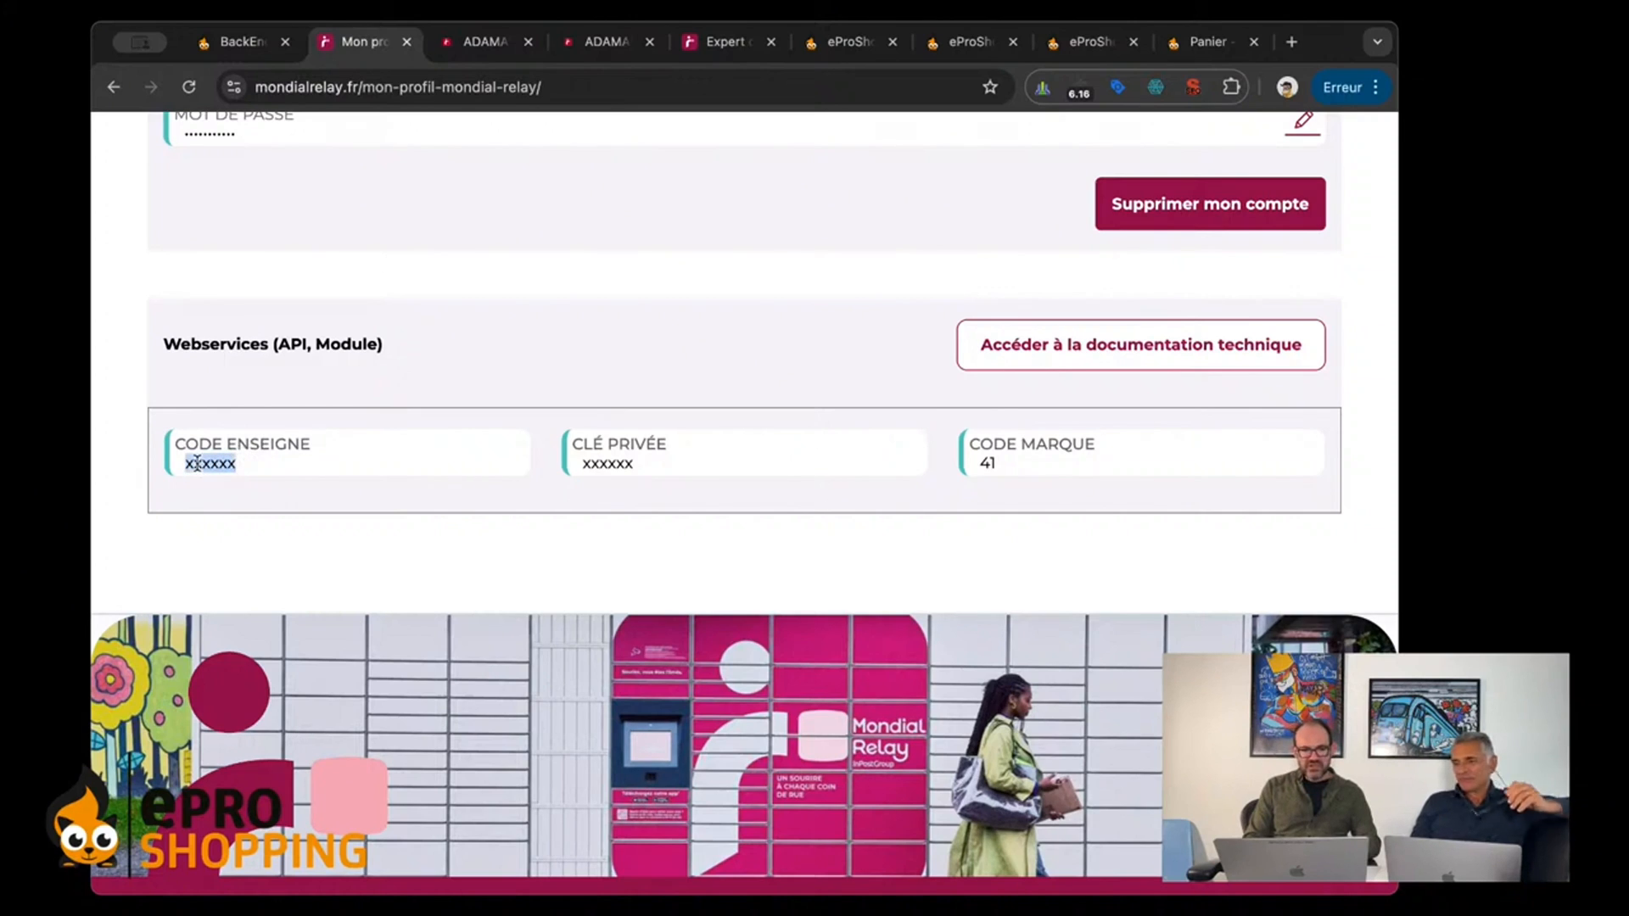
right_click(198, 464)
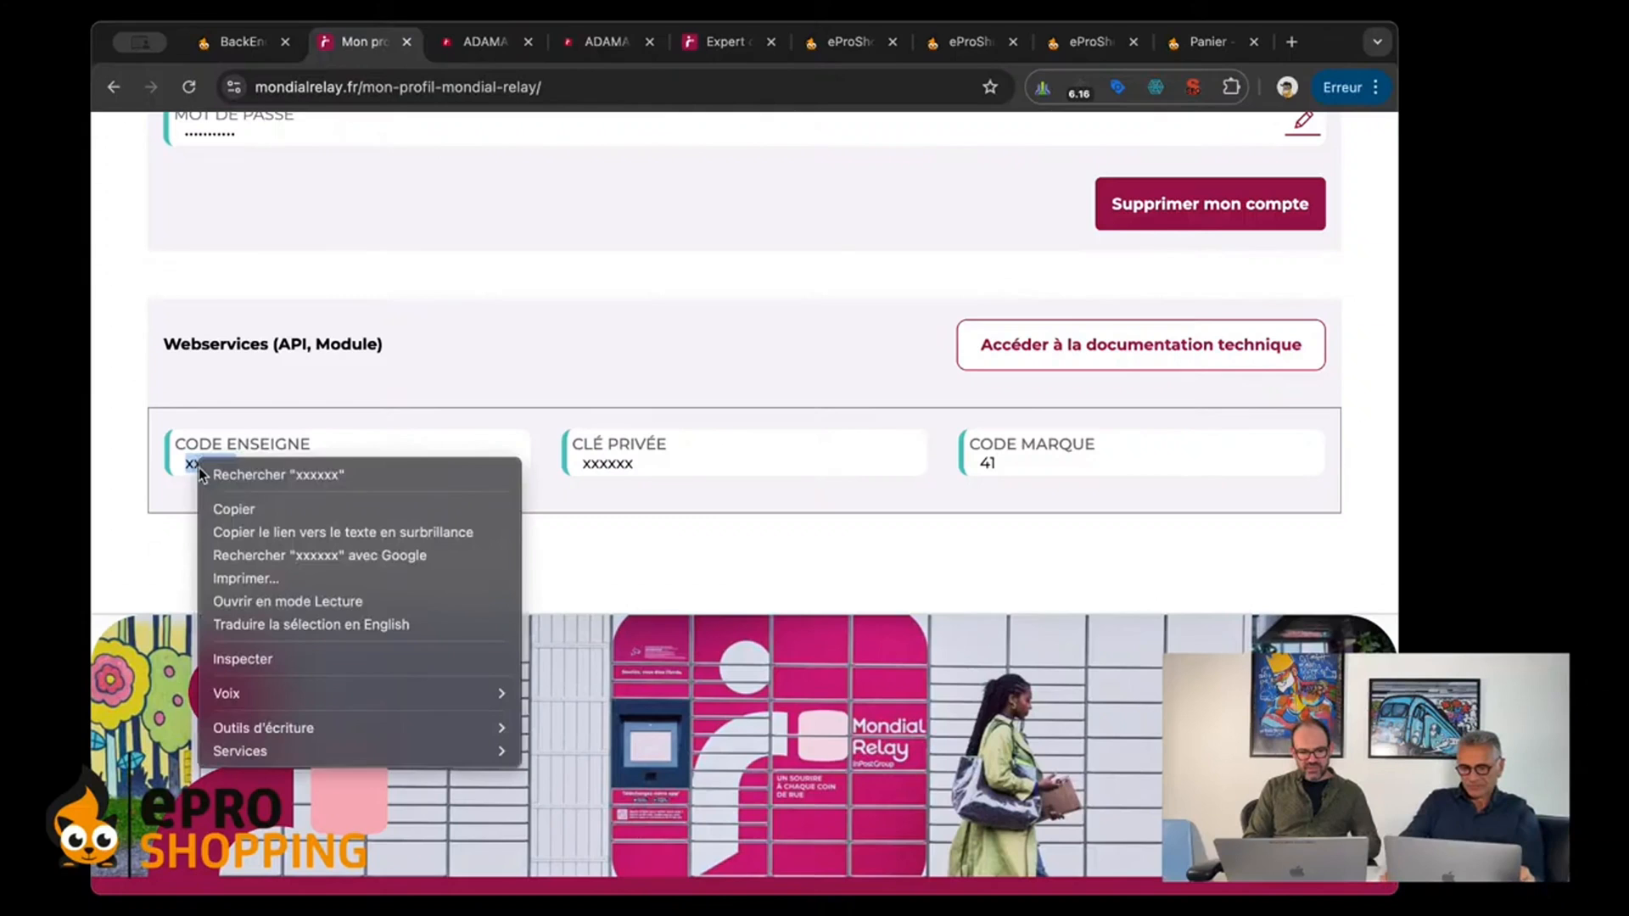
click(222, 506)
click(272, 419)
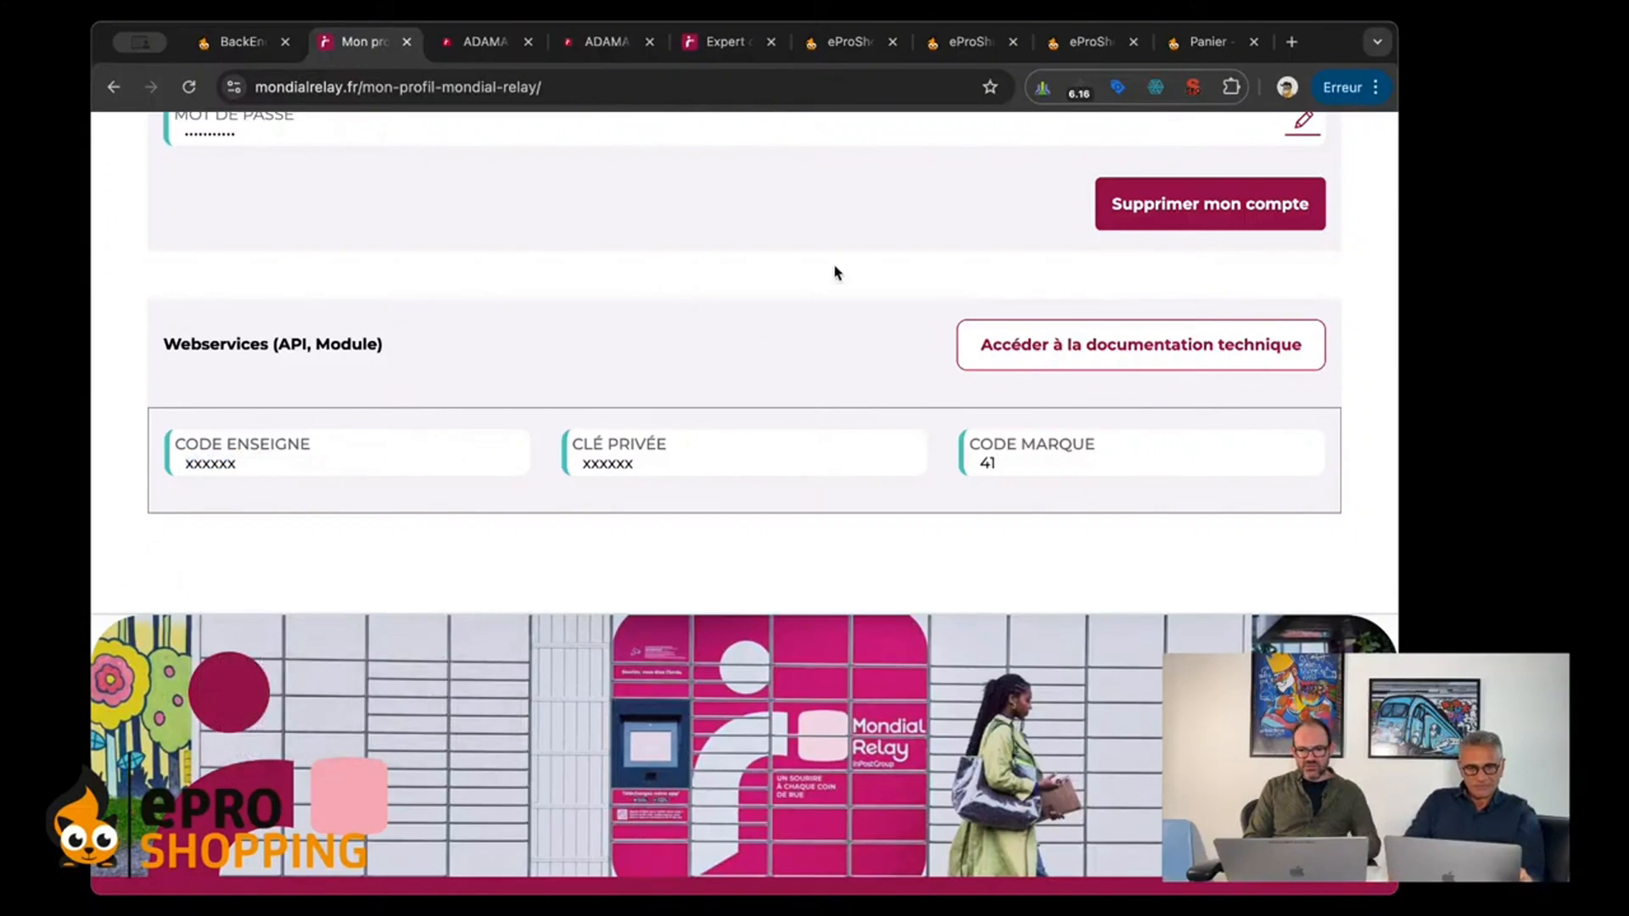
click(1090, 46)
click(861, 364)
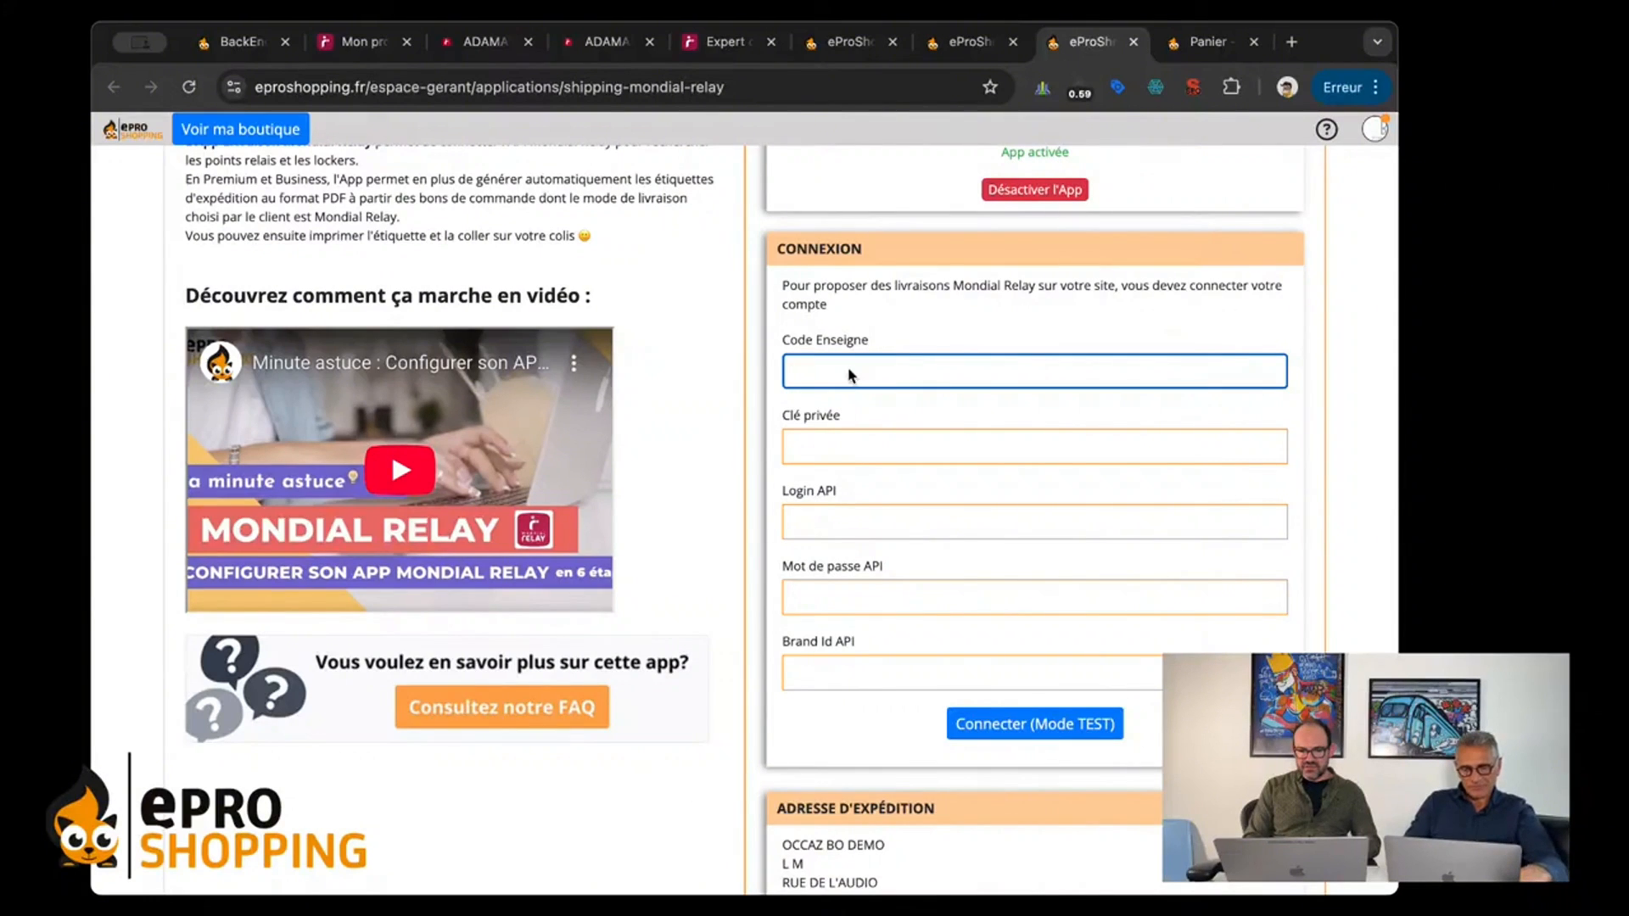
text(xxxxxx)
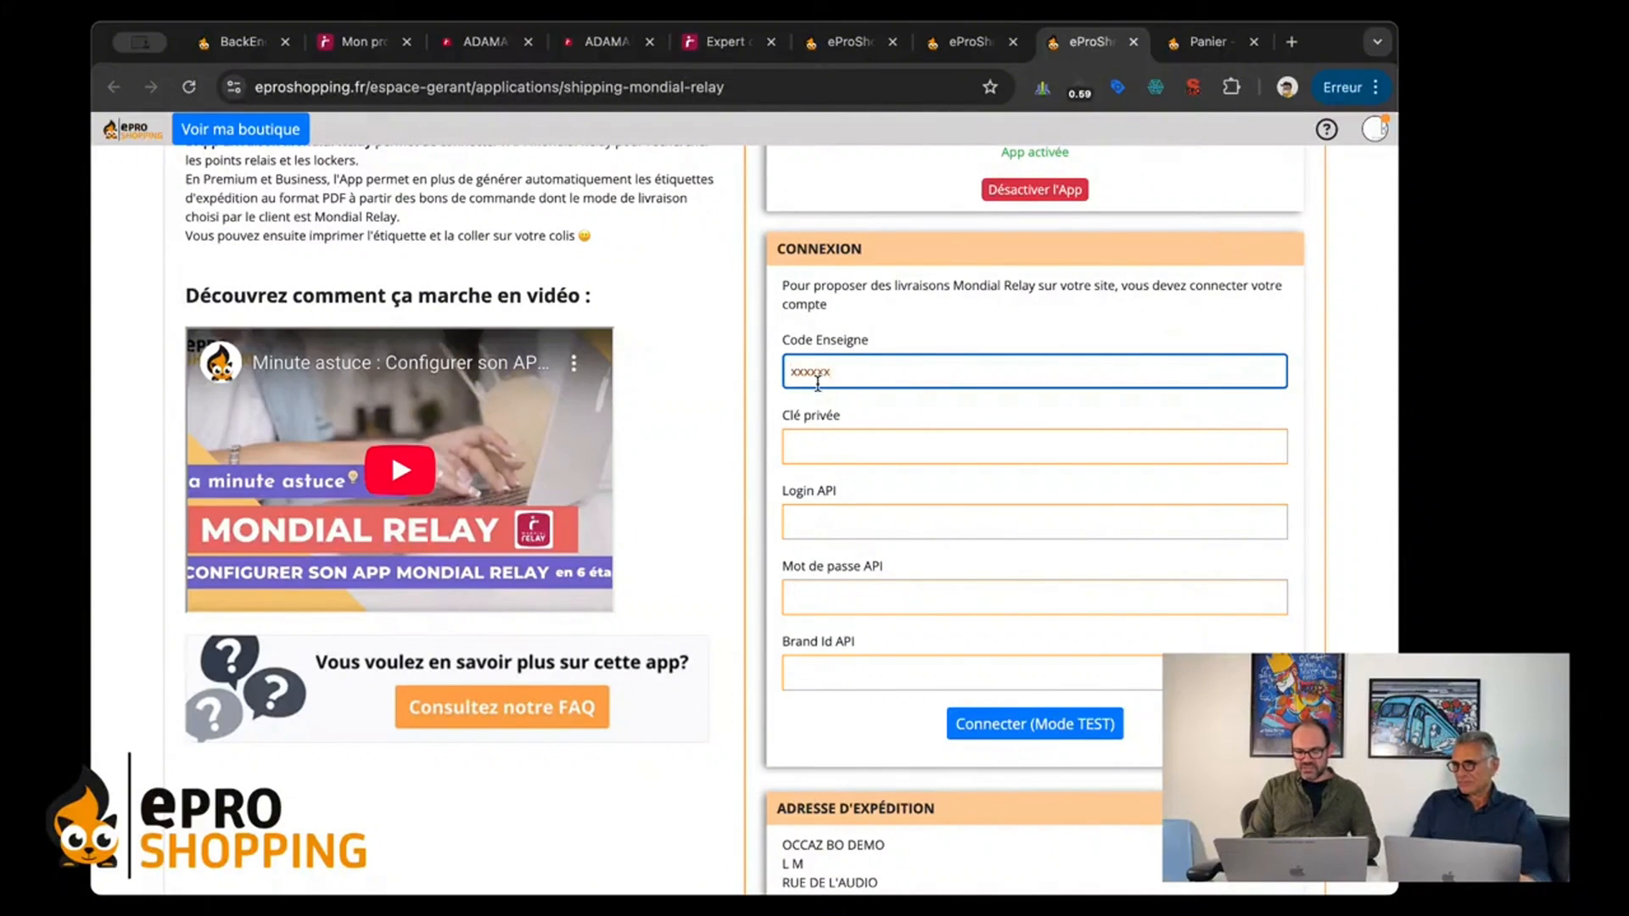
Step: Copy the Clé privée from the Mondial Relay profile into the Clé privée field of the eProShopping connection form
click(357, 51)
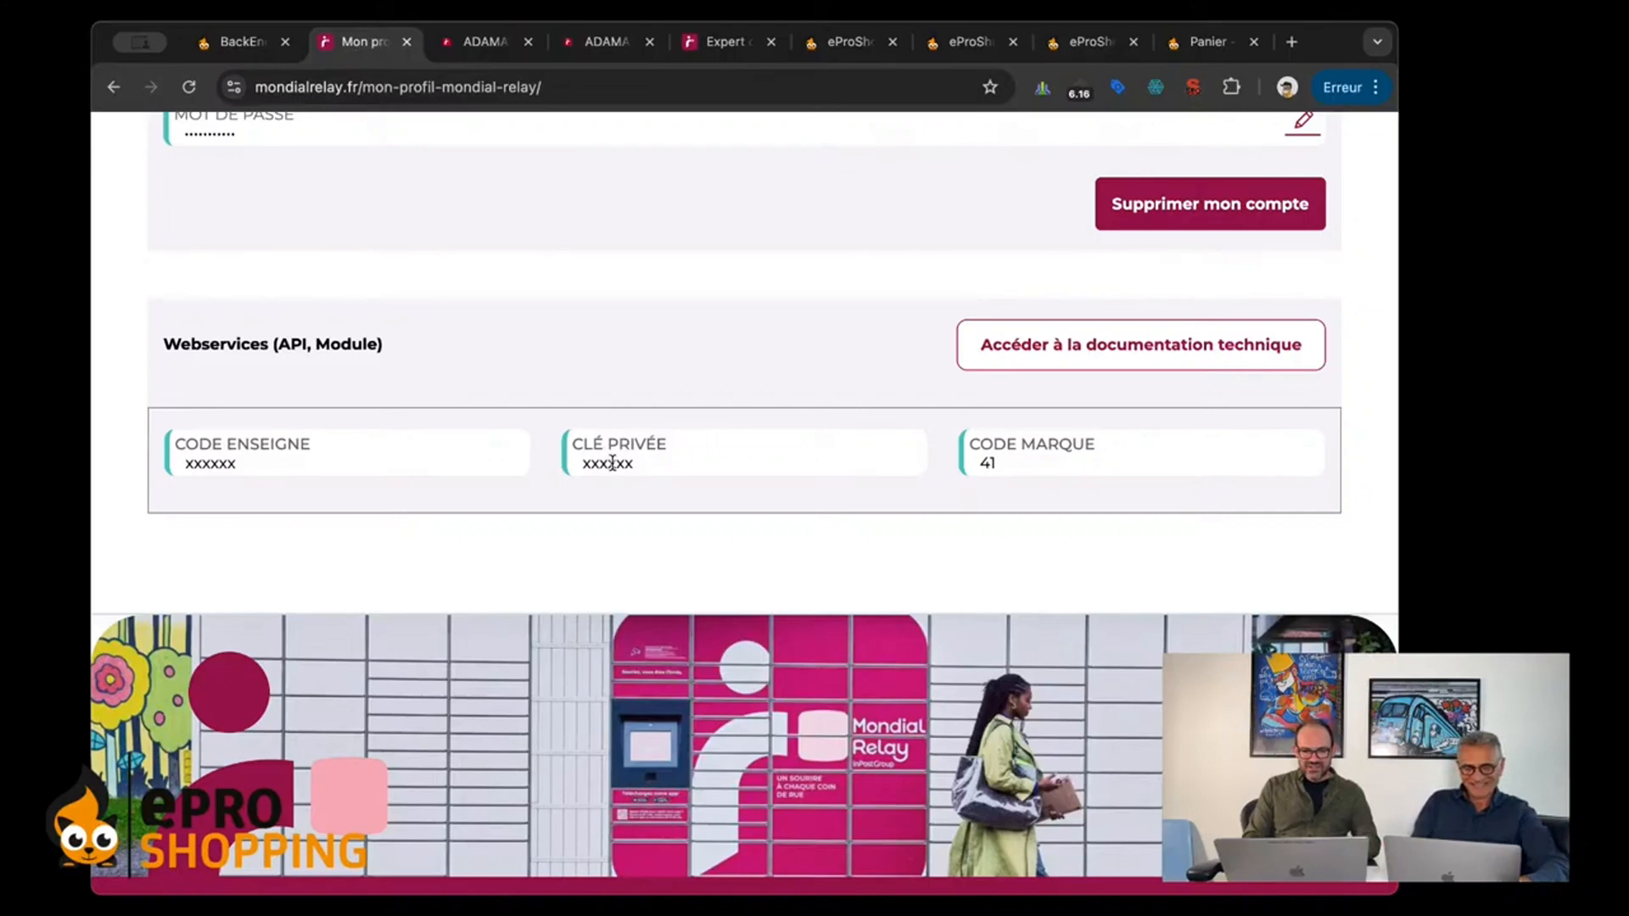
drag(582, 458, 629, 458)
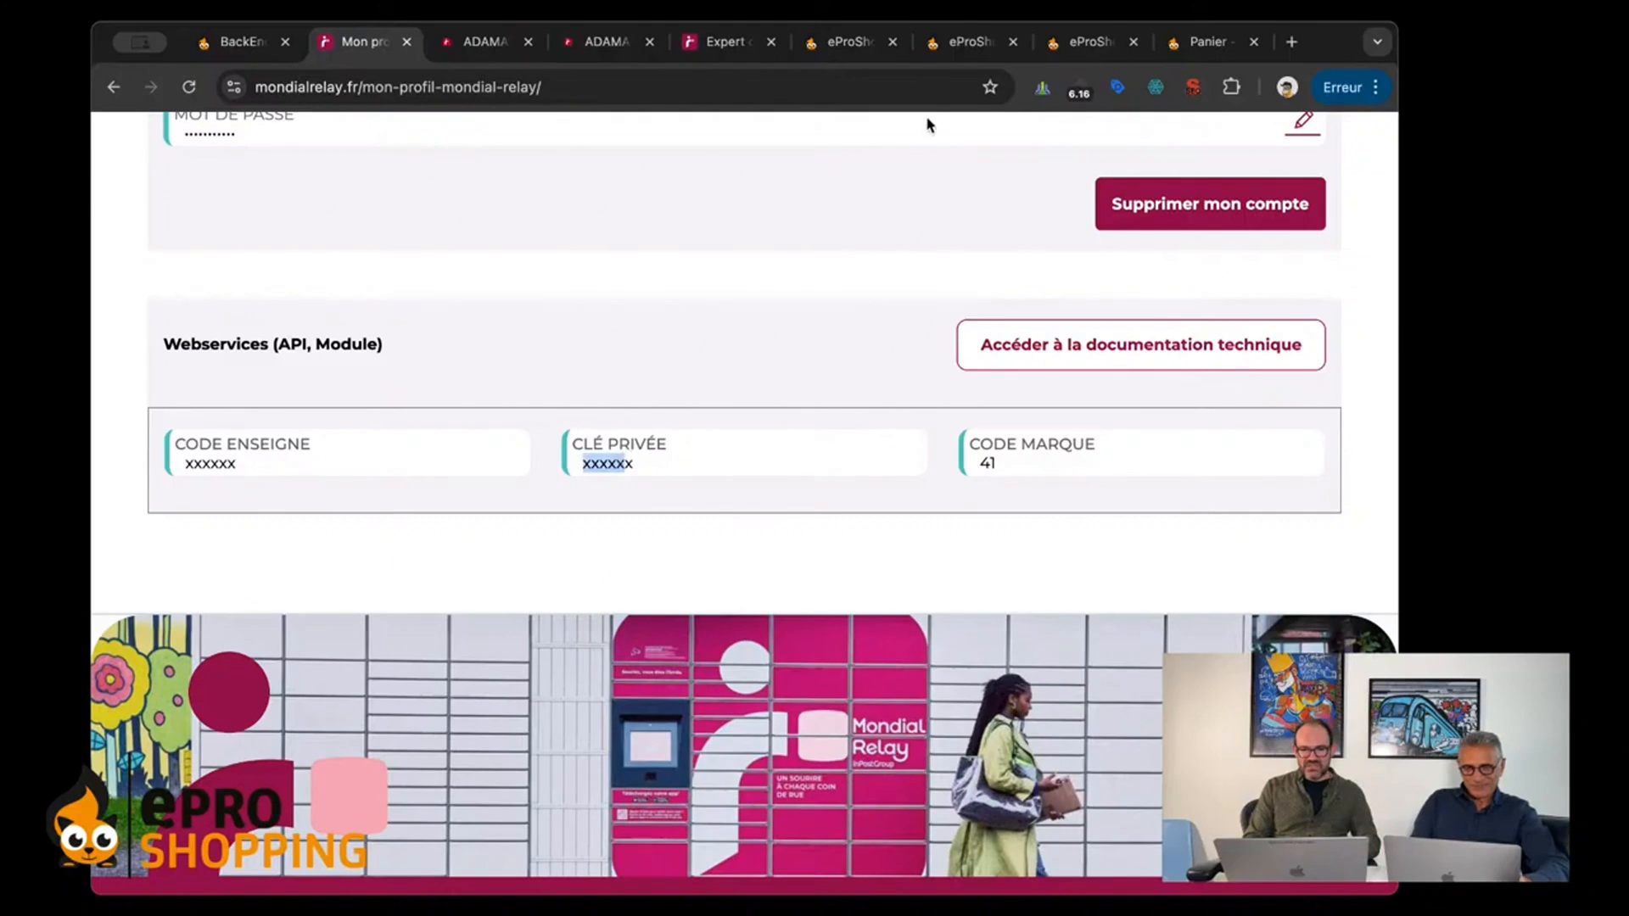
click(1092, 42)
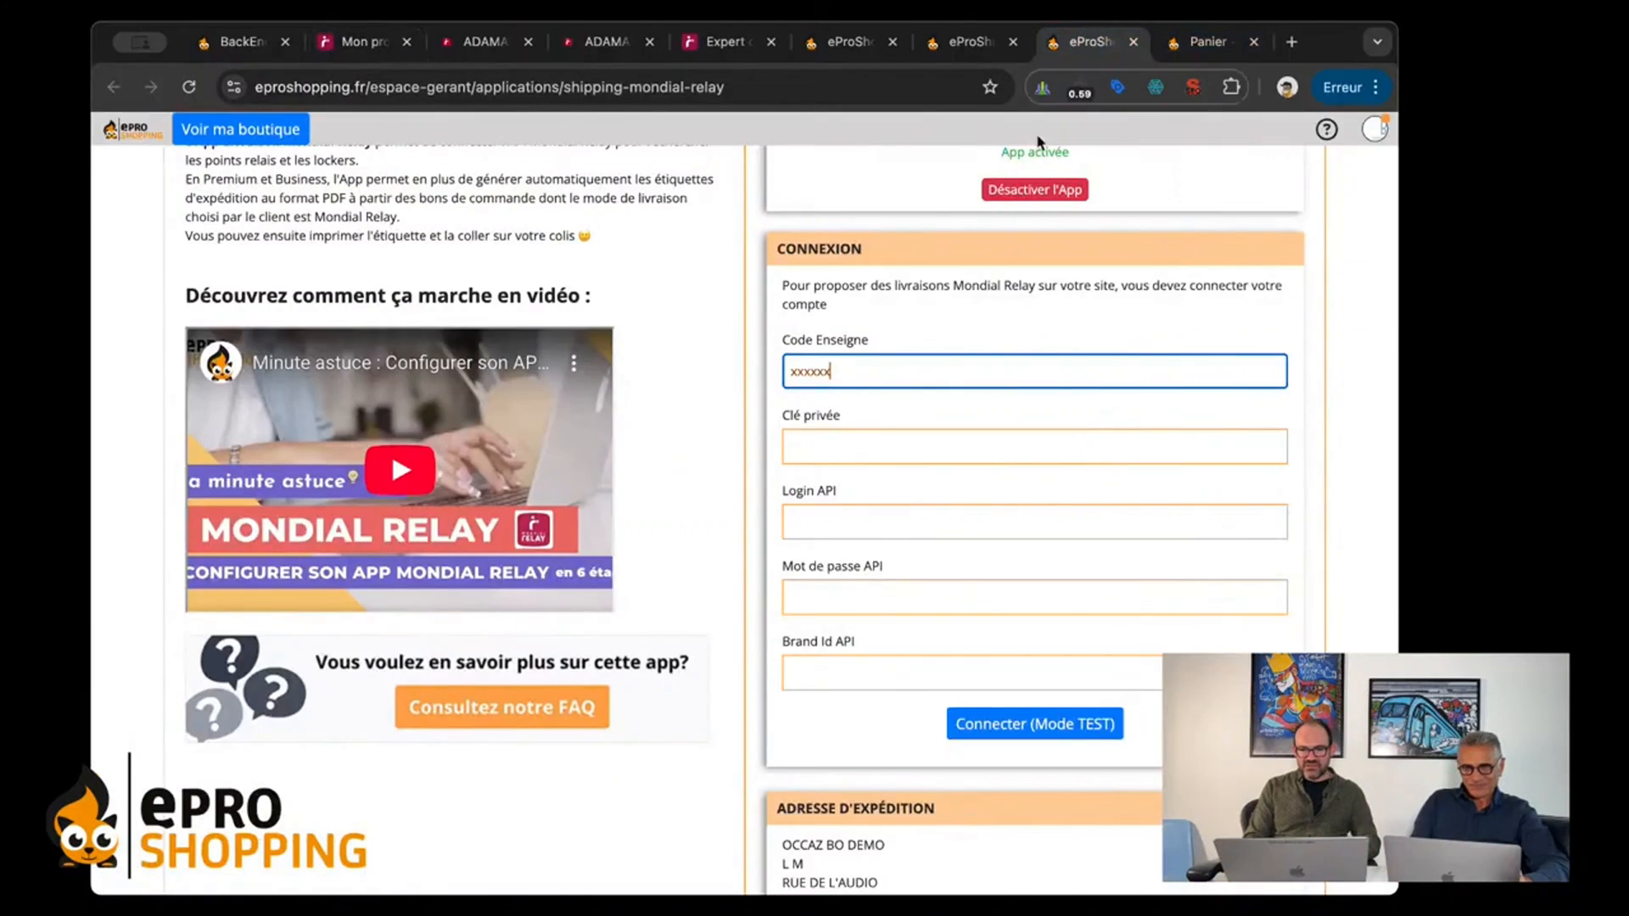
click(805, 452)
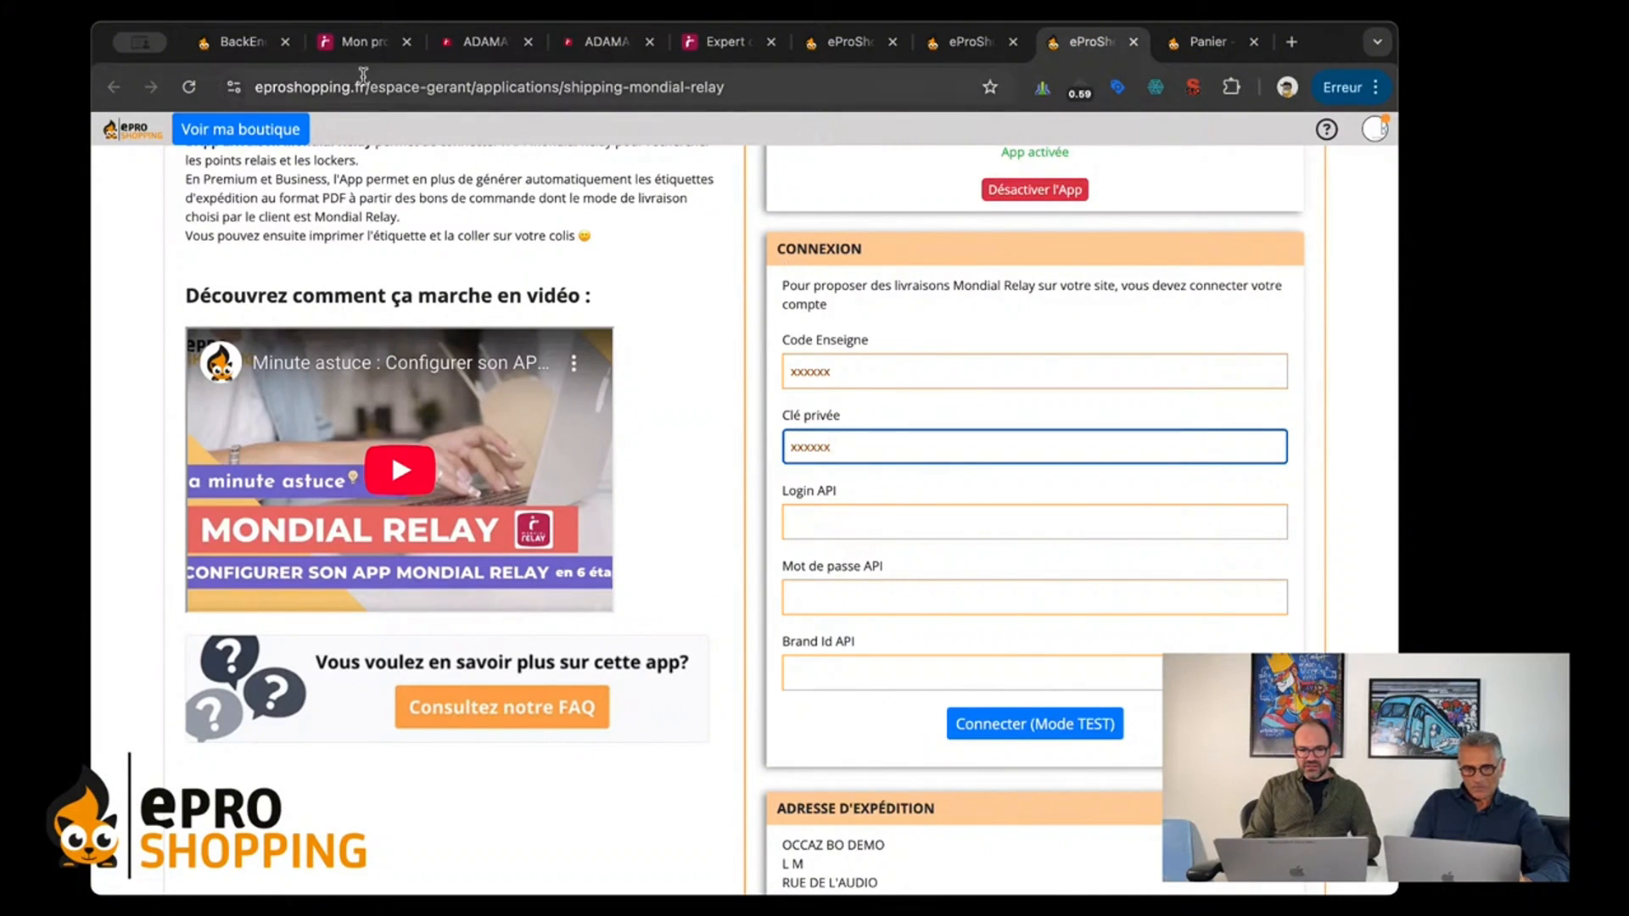
click(484, 42)
click(368, 42)
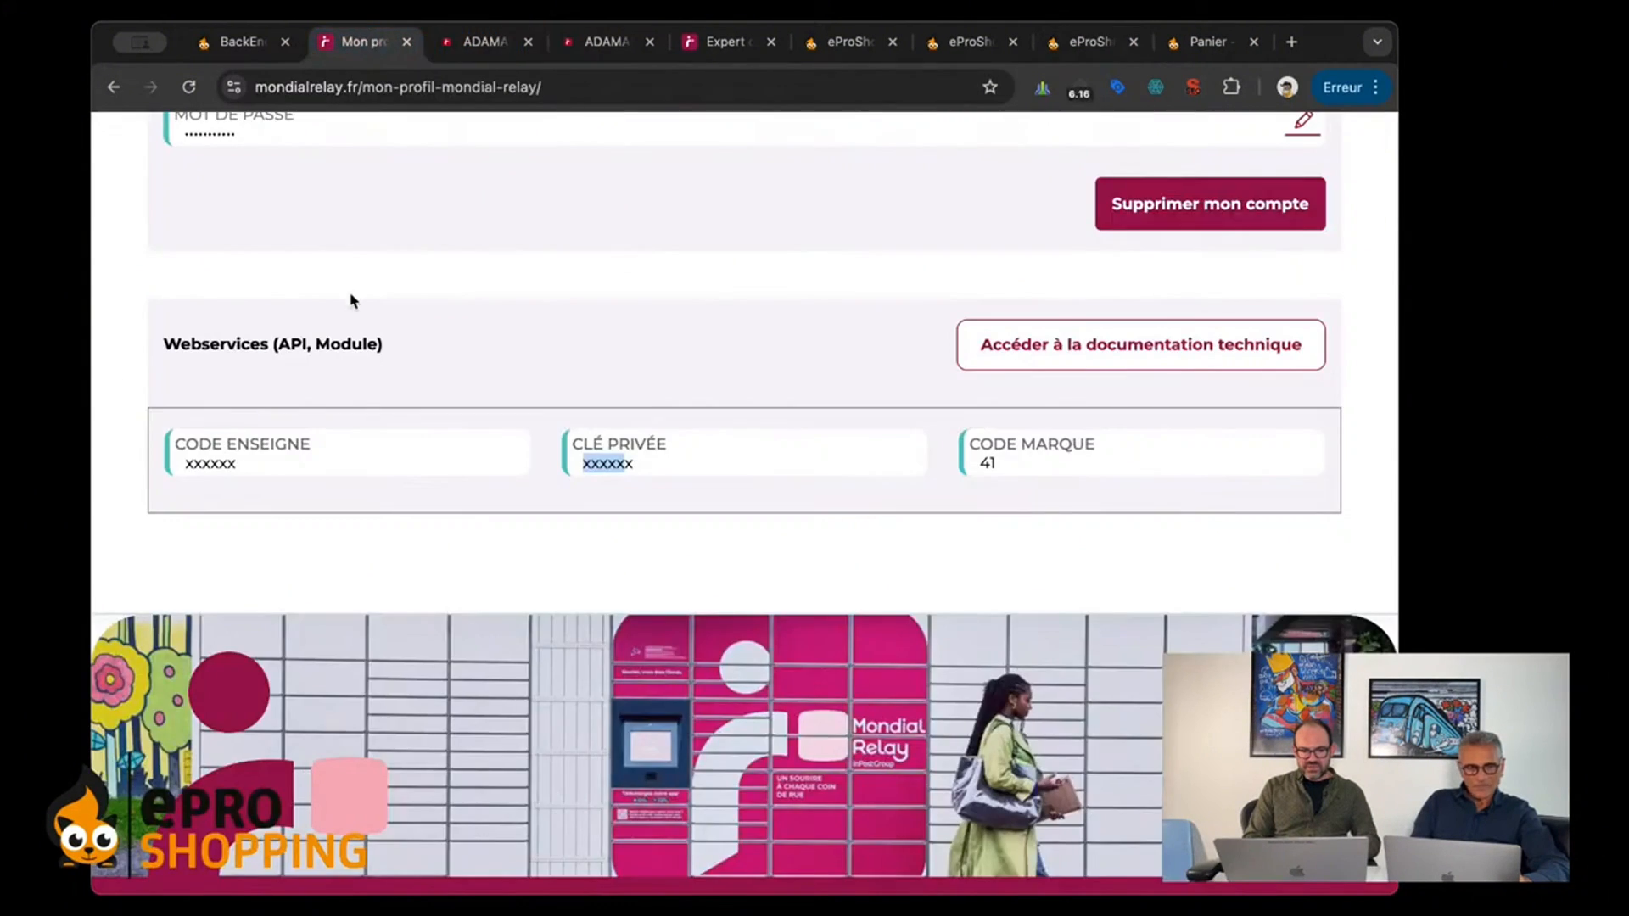
key(ctrl+c)
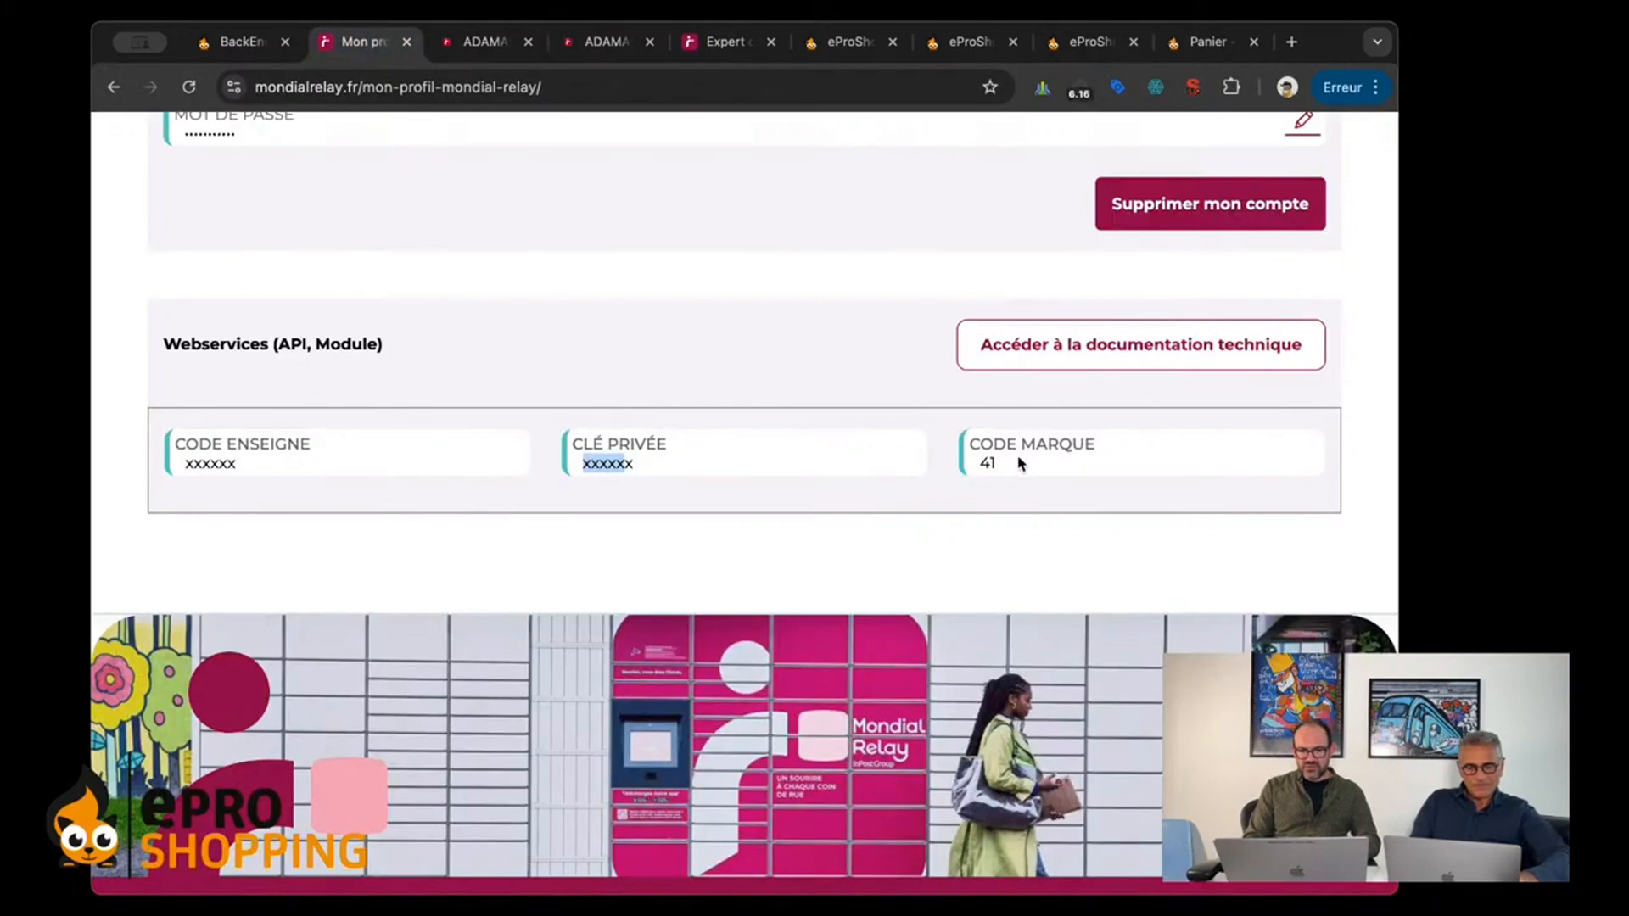
click(1079, 47)
key(ctrl+v)
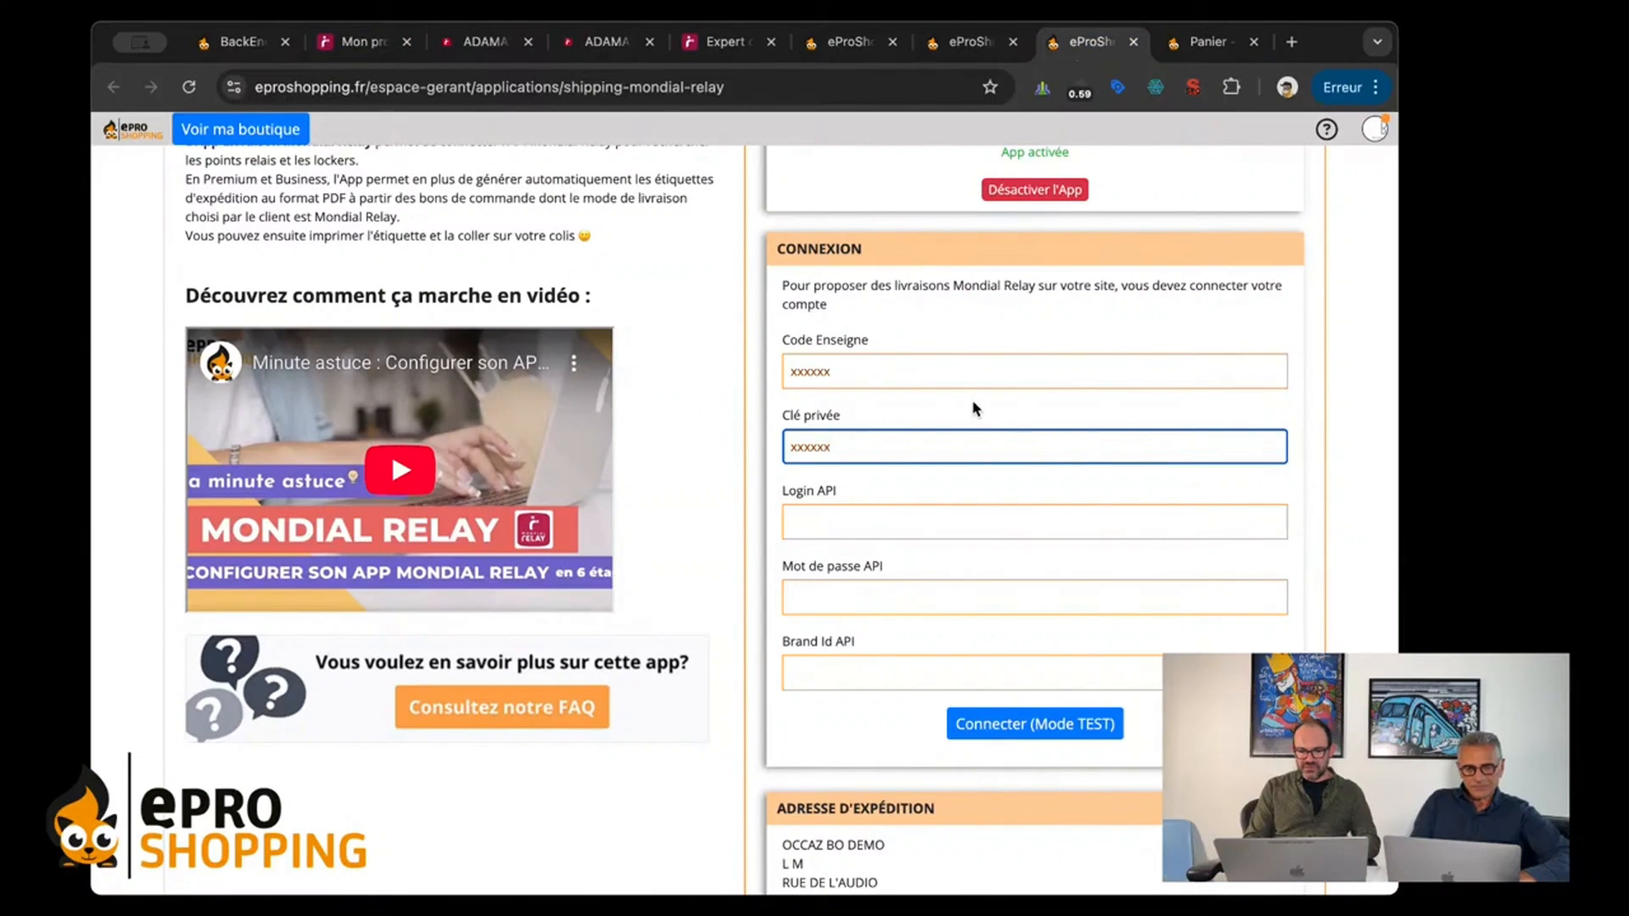
Step: Compare the connection form's fields with the Webservices credentials offered in the Mondial Relay profile
click(796, 676)
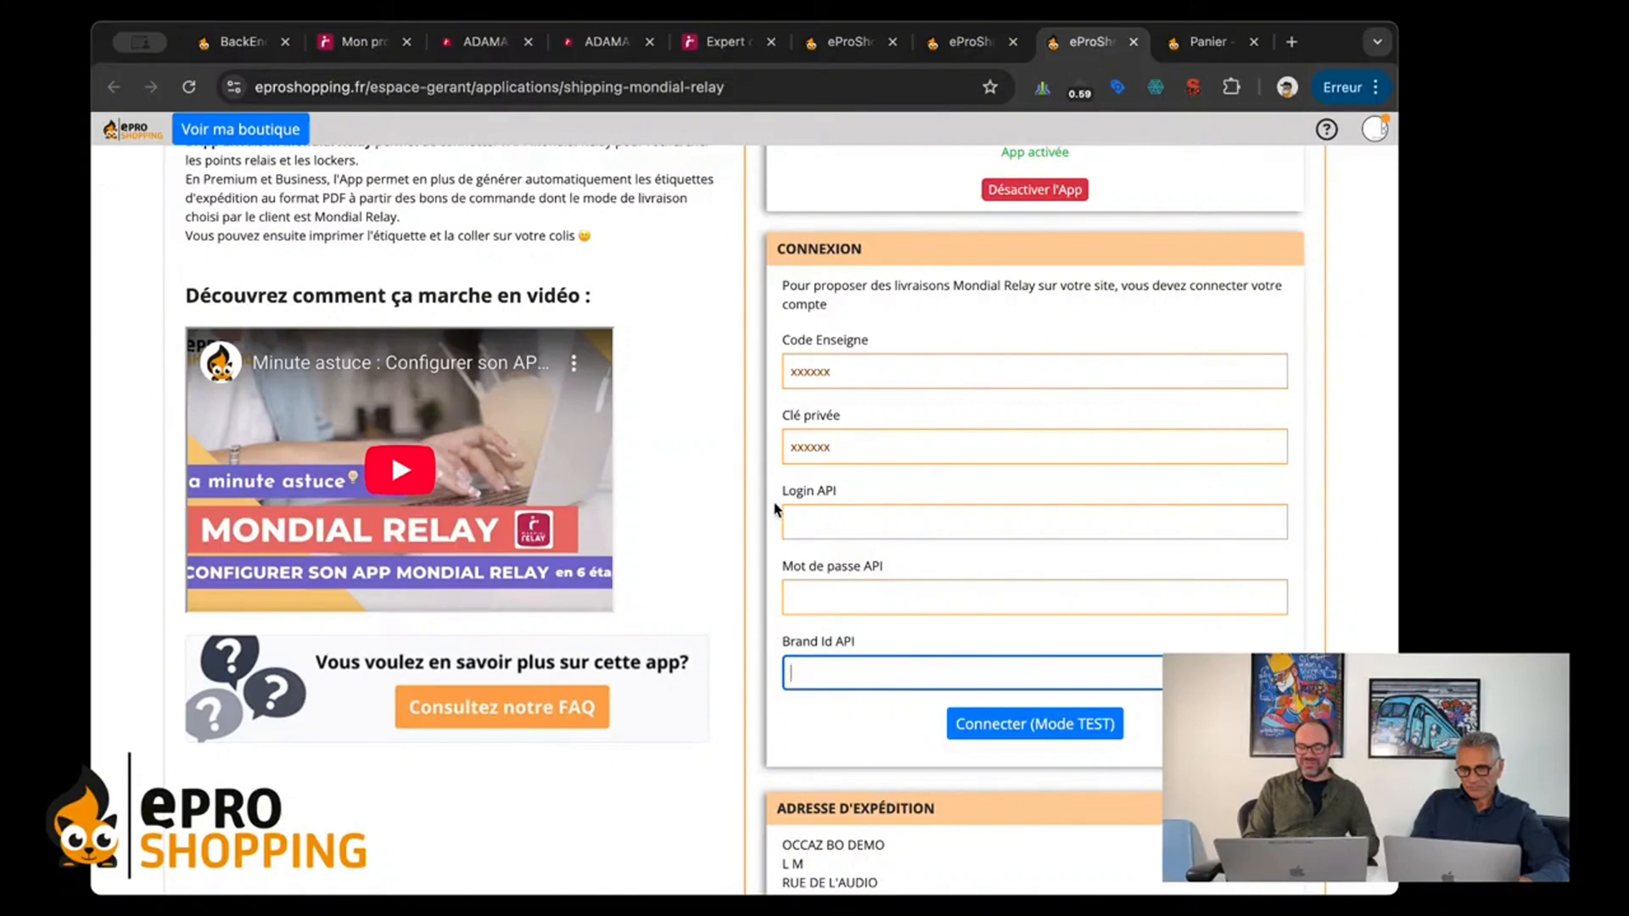
click(349, 41)
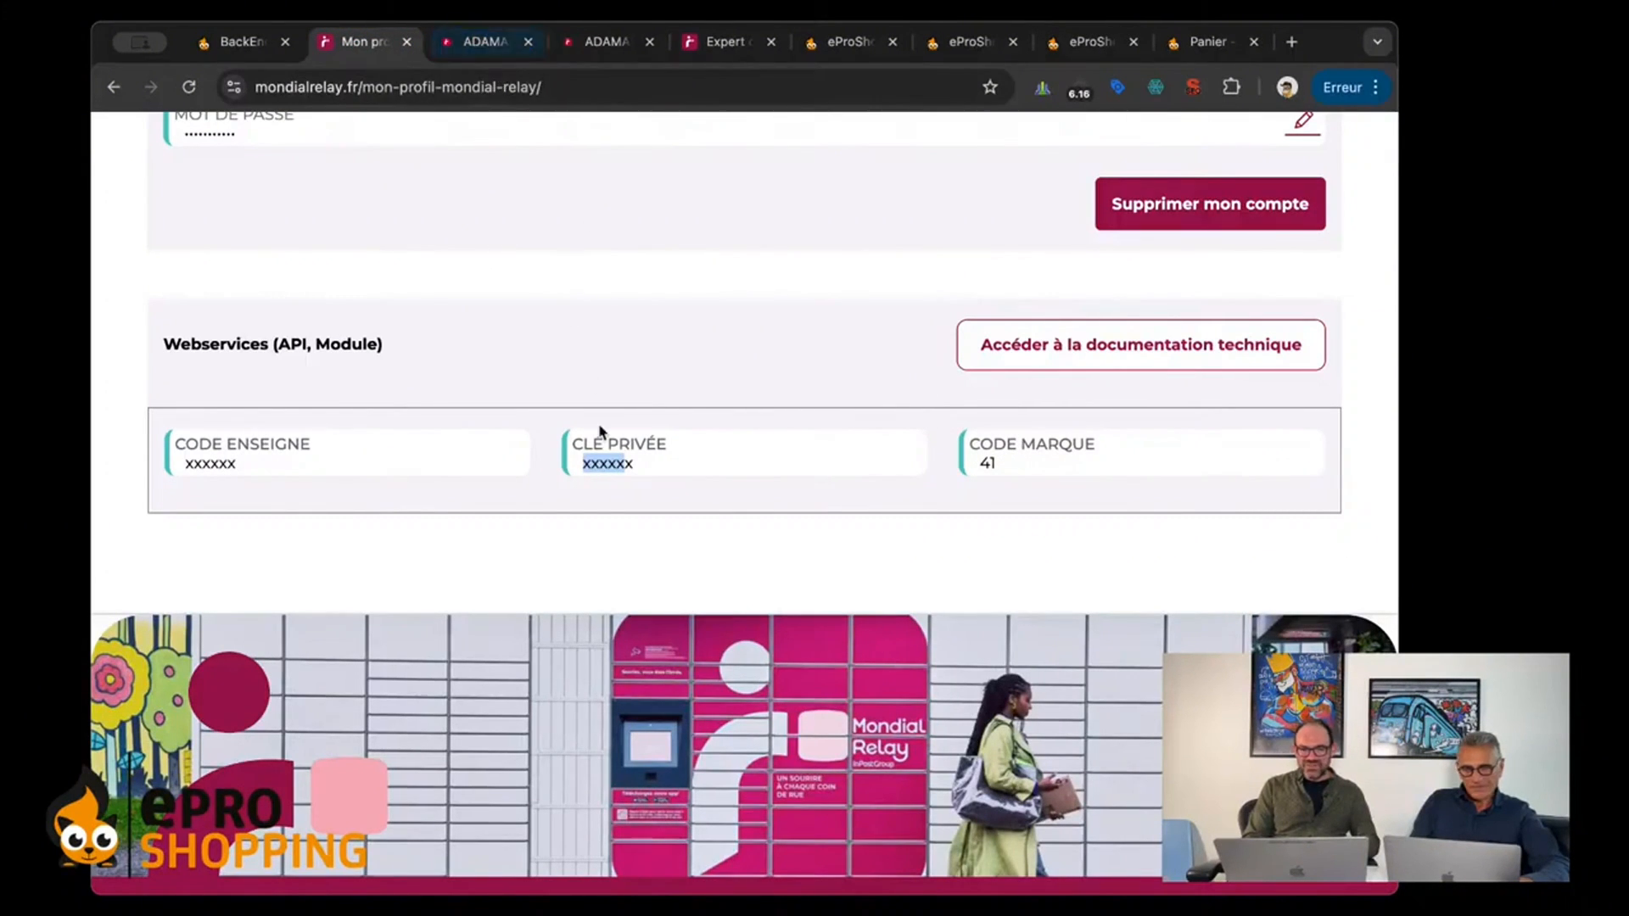
scroll(577, 366, up, 2)
scroll(576, 364, down, 2)
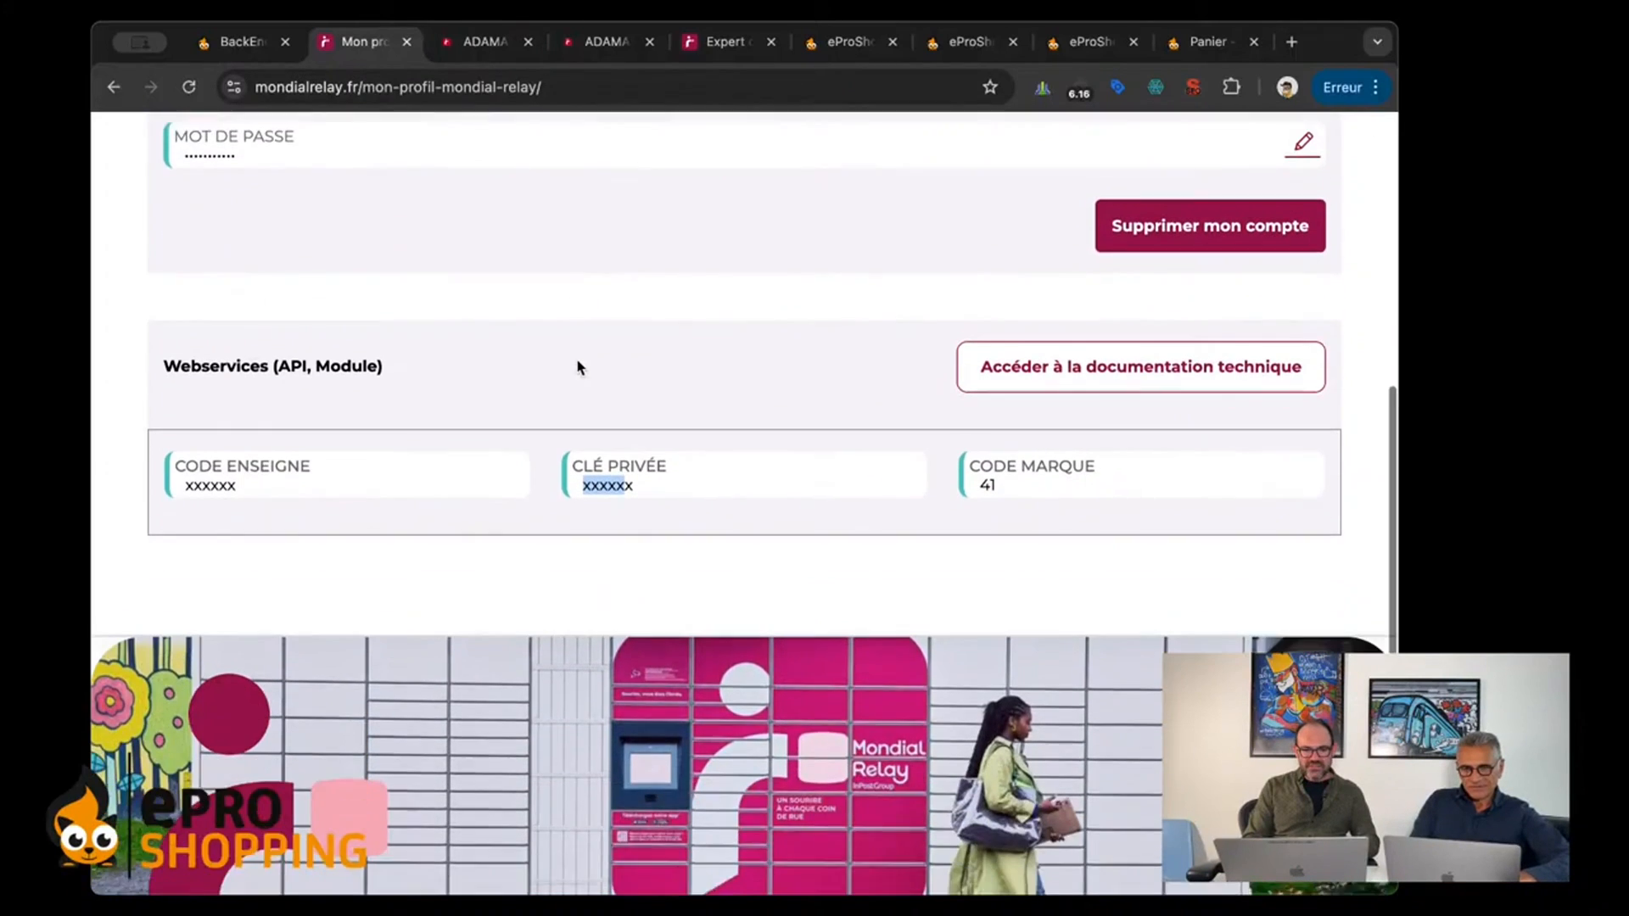
click(1091, 42)
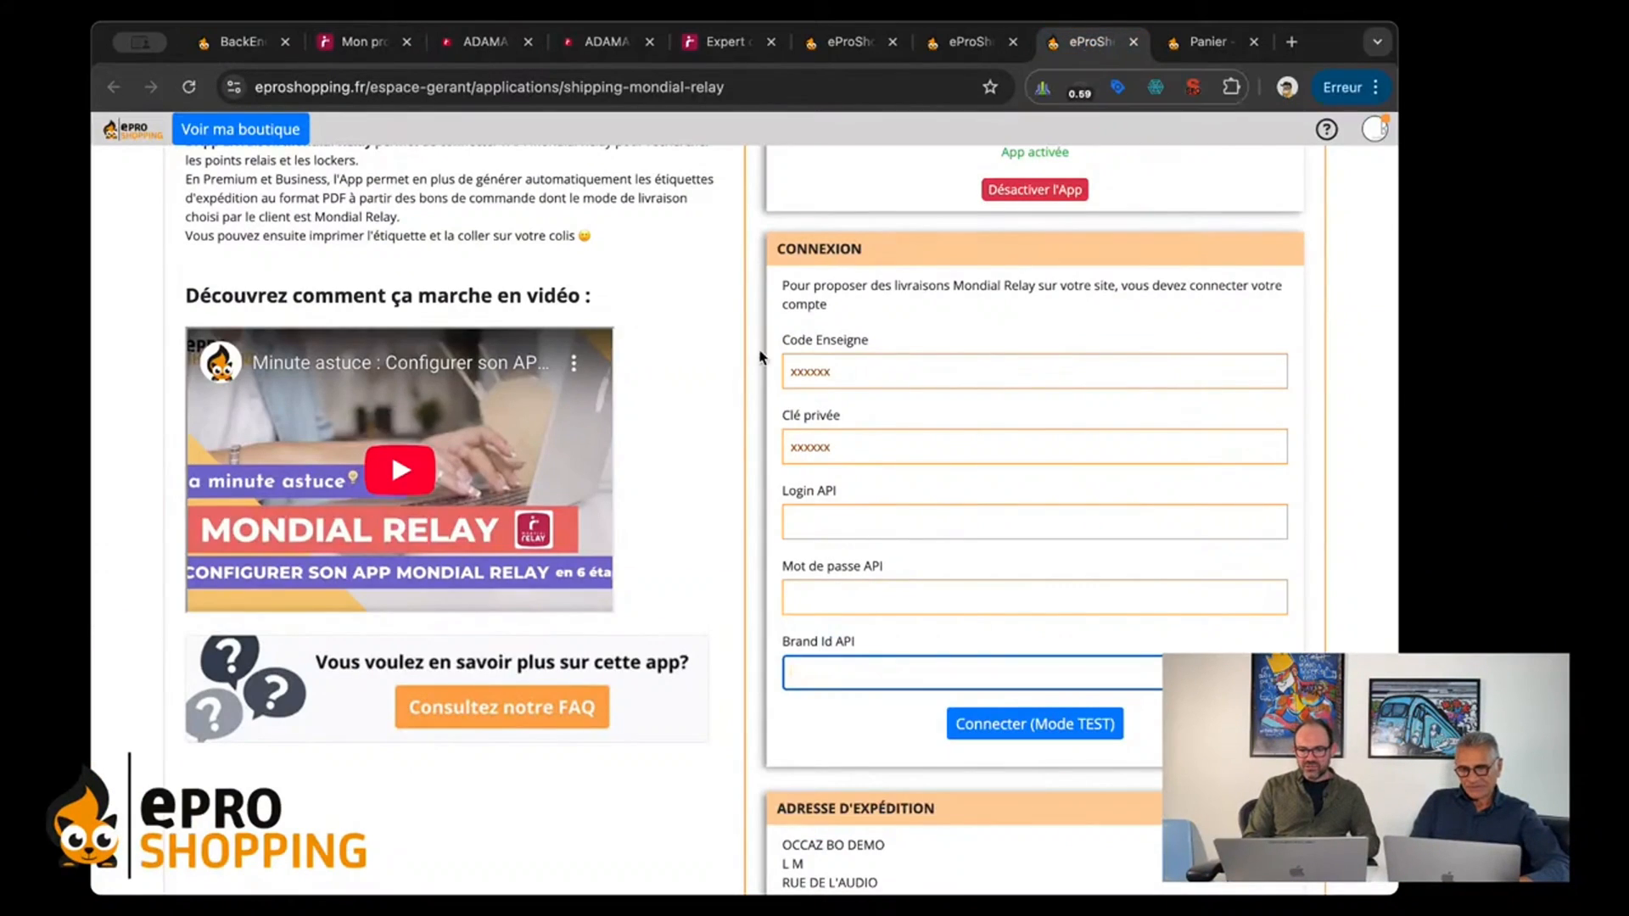
drag(776, 333, 774, 480)
click(775, 479)
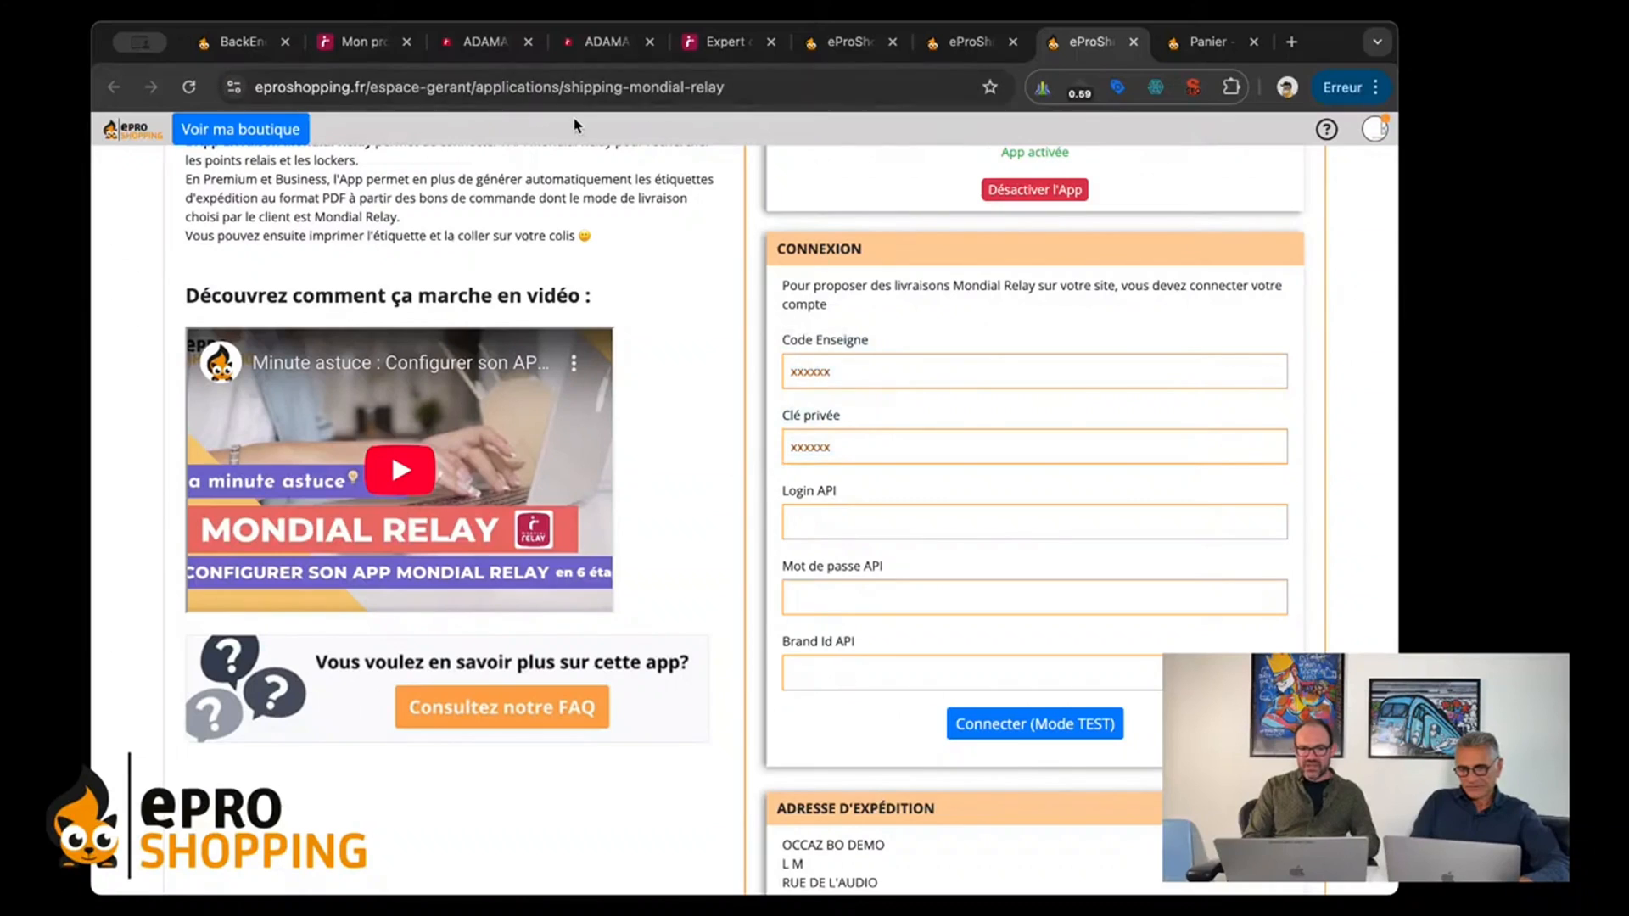
Step: Go from the Mondial Relay profile to the Connect site and bring up its Configuration des API page
click(355, 43)
scroll(687, 270, up, 5)
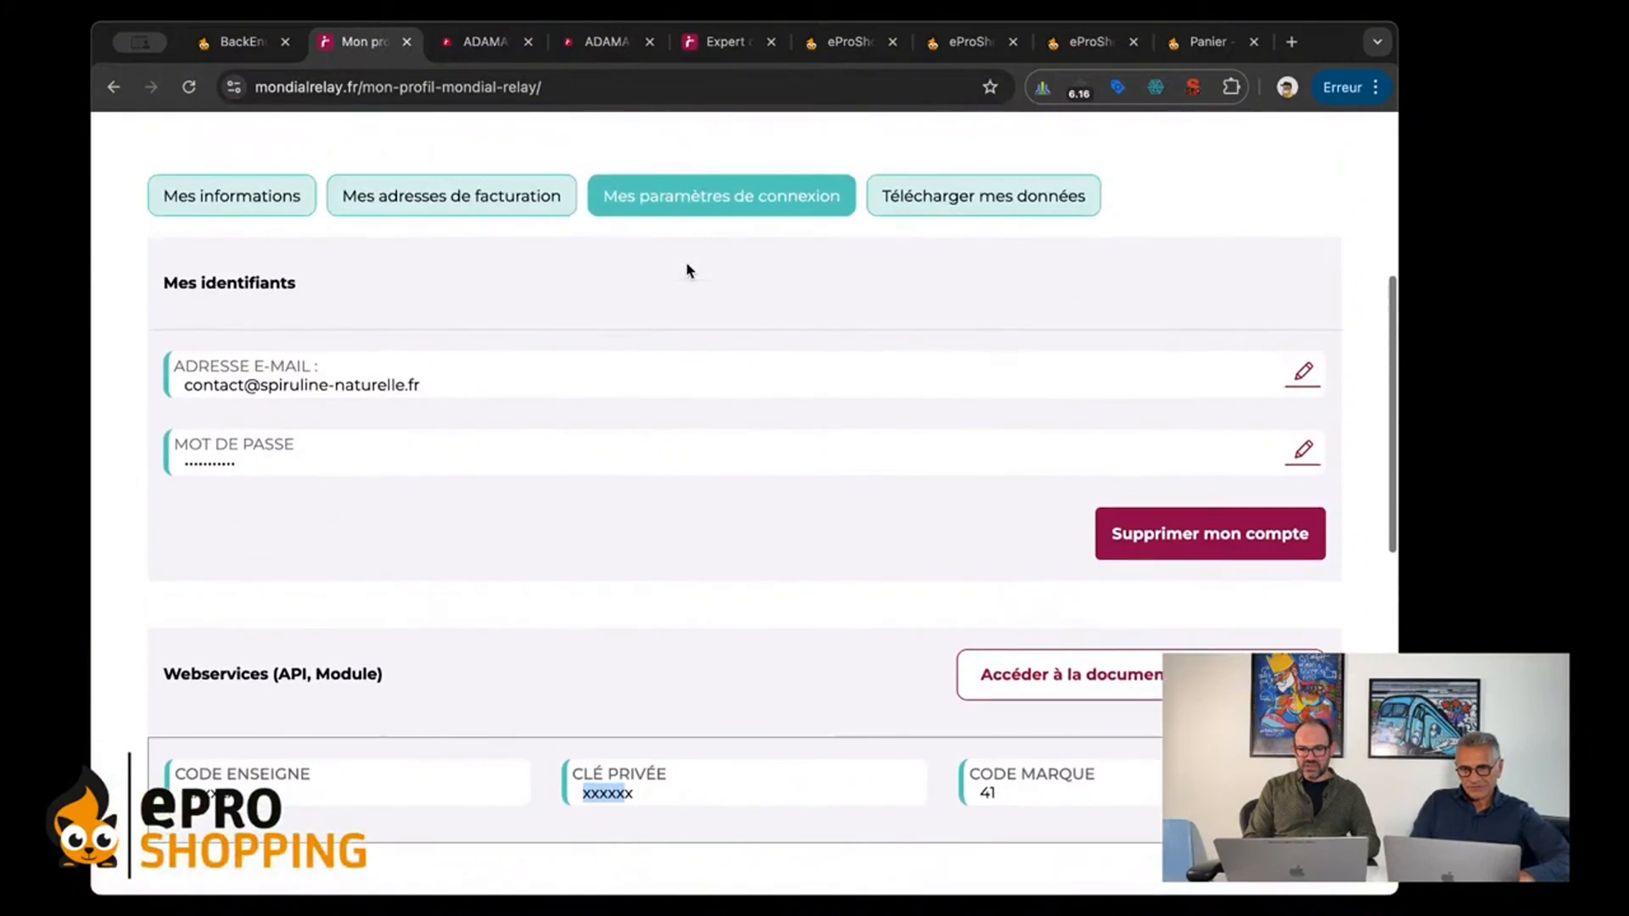
scroll(687, 270, up, 5)
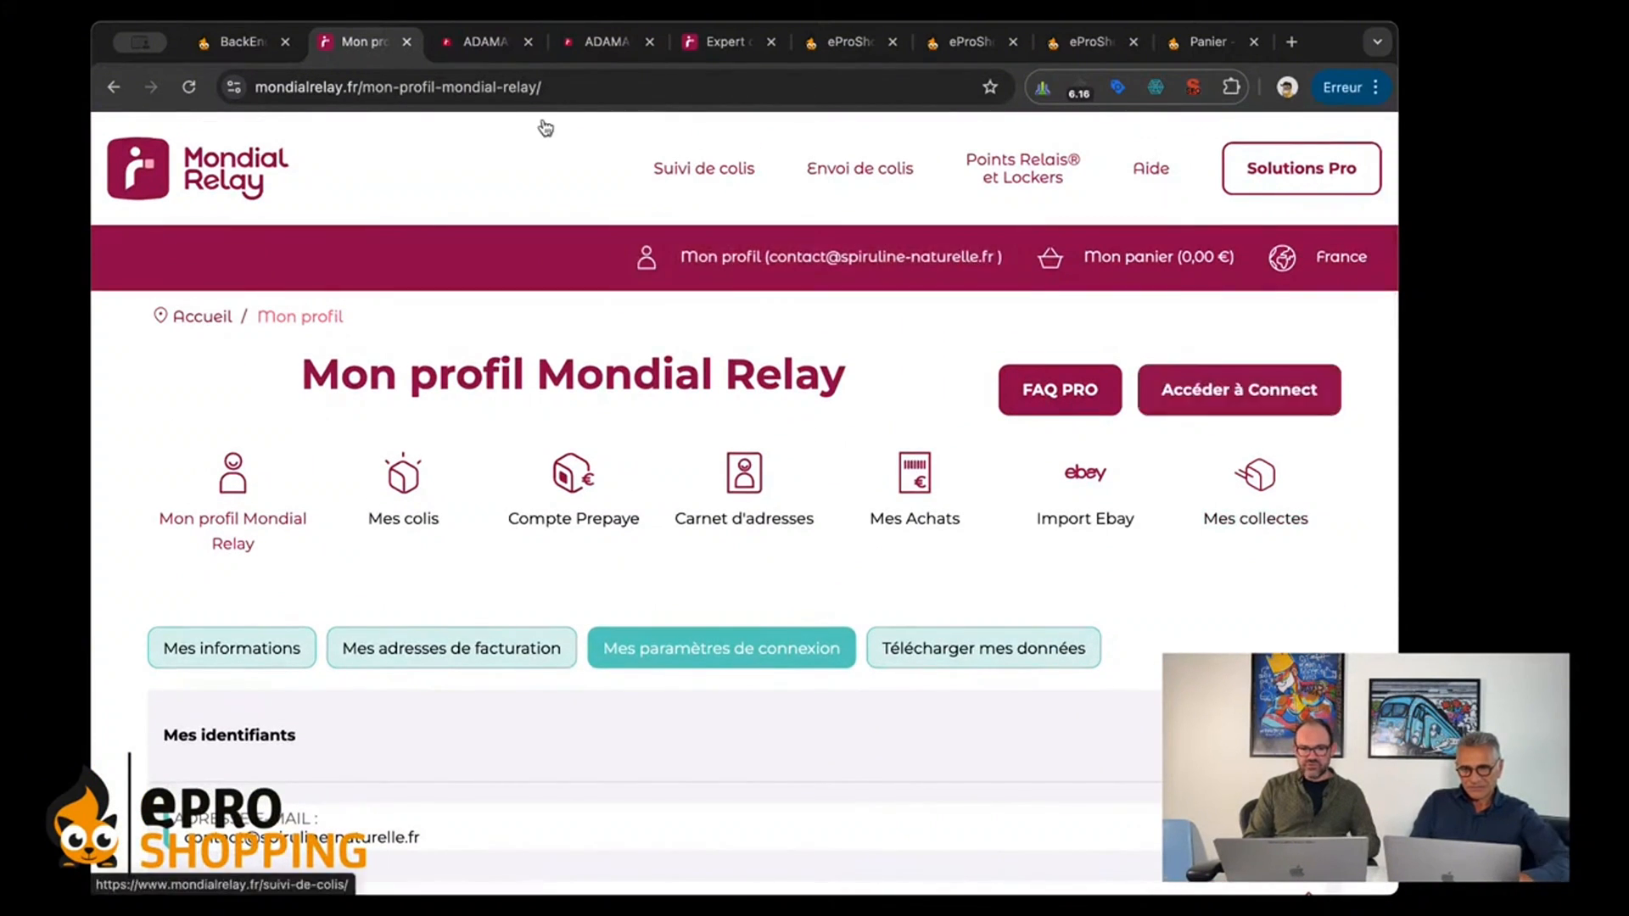
click(475, 39)
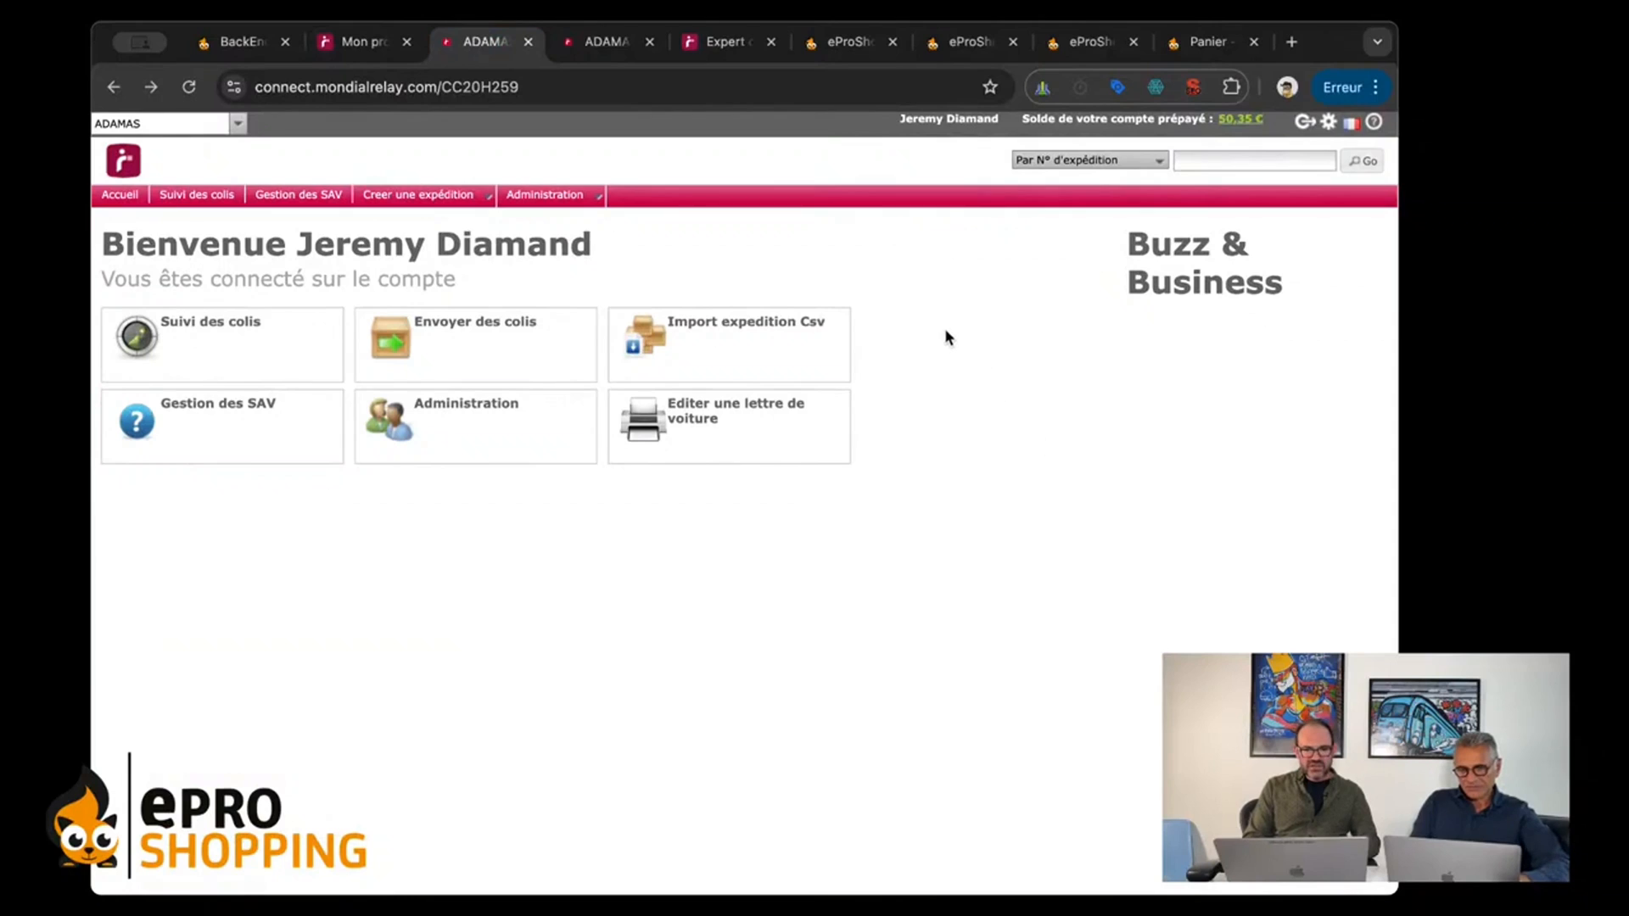
mouse_move(539, 200)
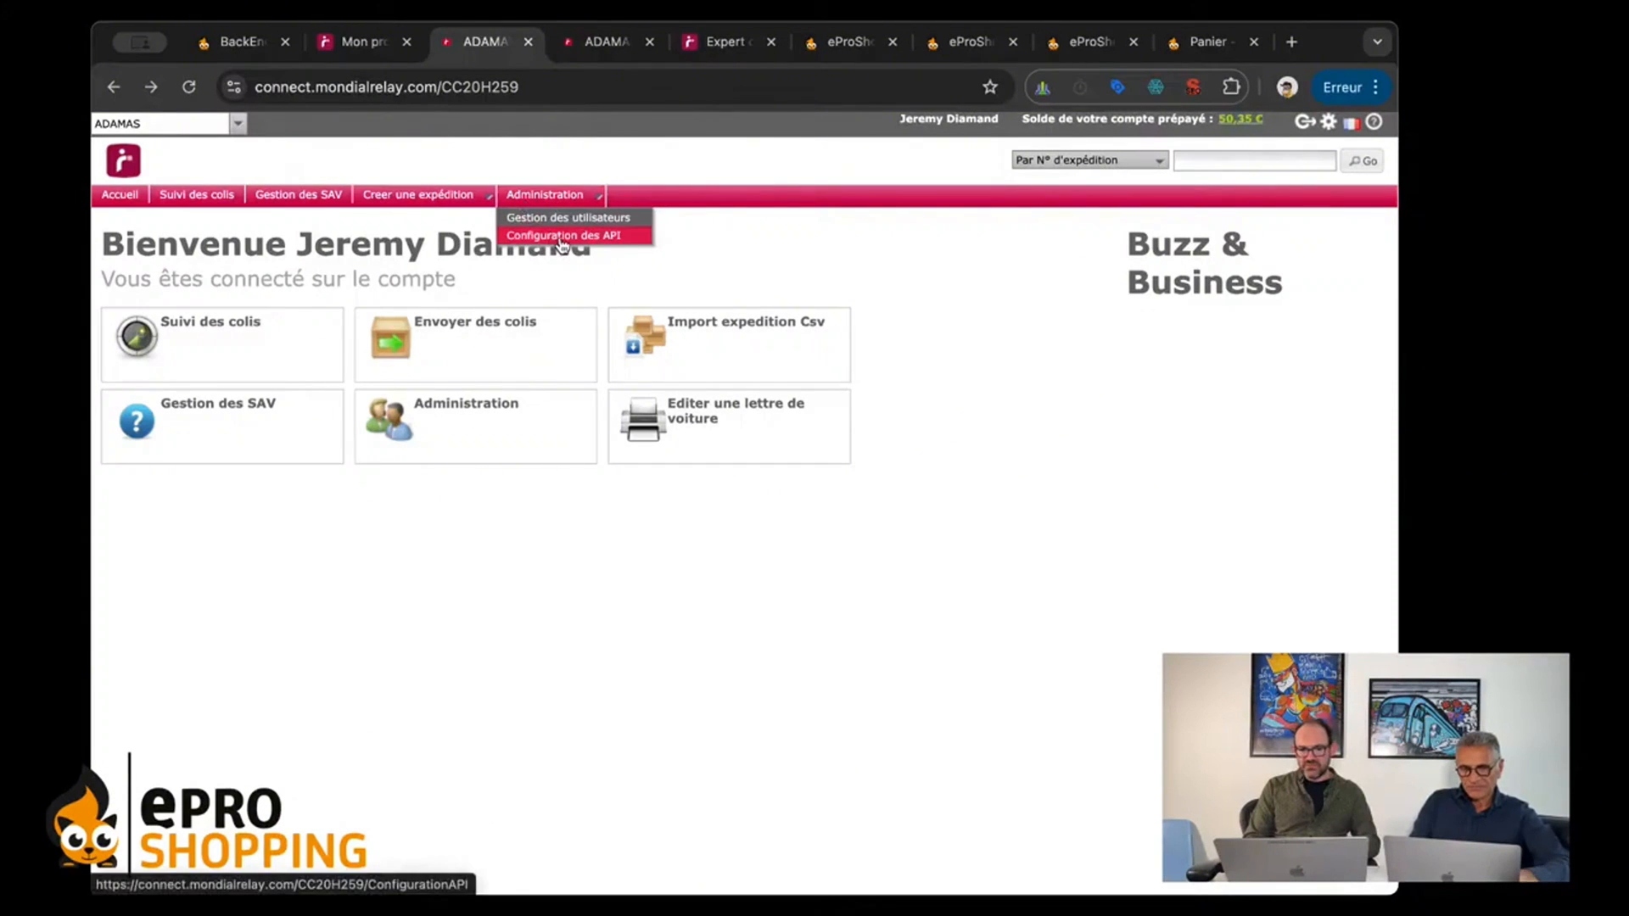
click(593, 43)
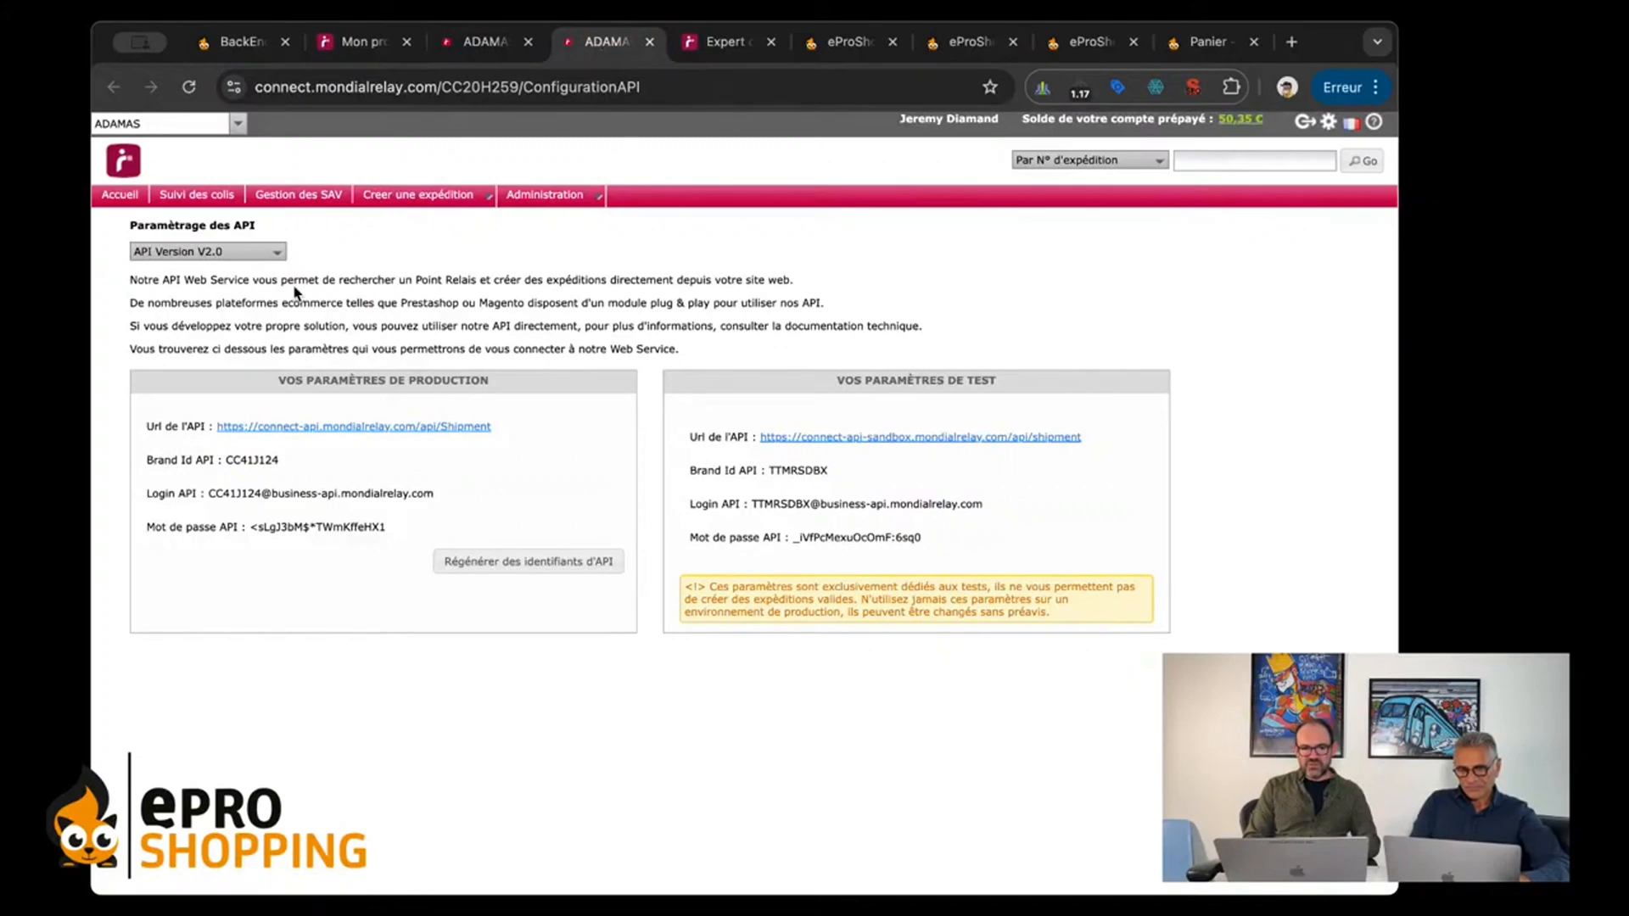
Step: Check the available API versions on the Paramètrage des API page and keep API Version V2.0 selected
click(219, 252)
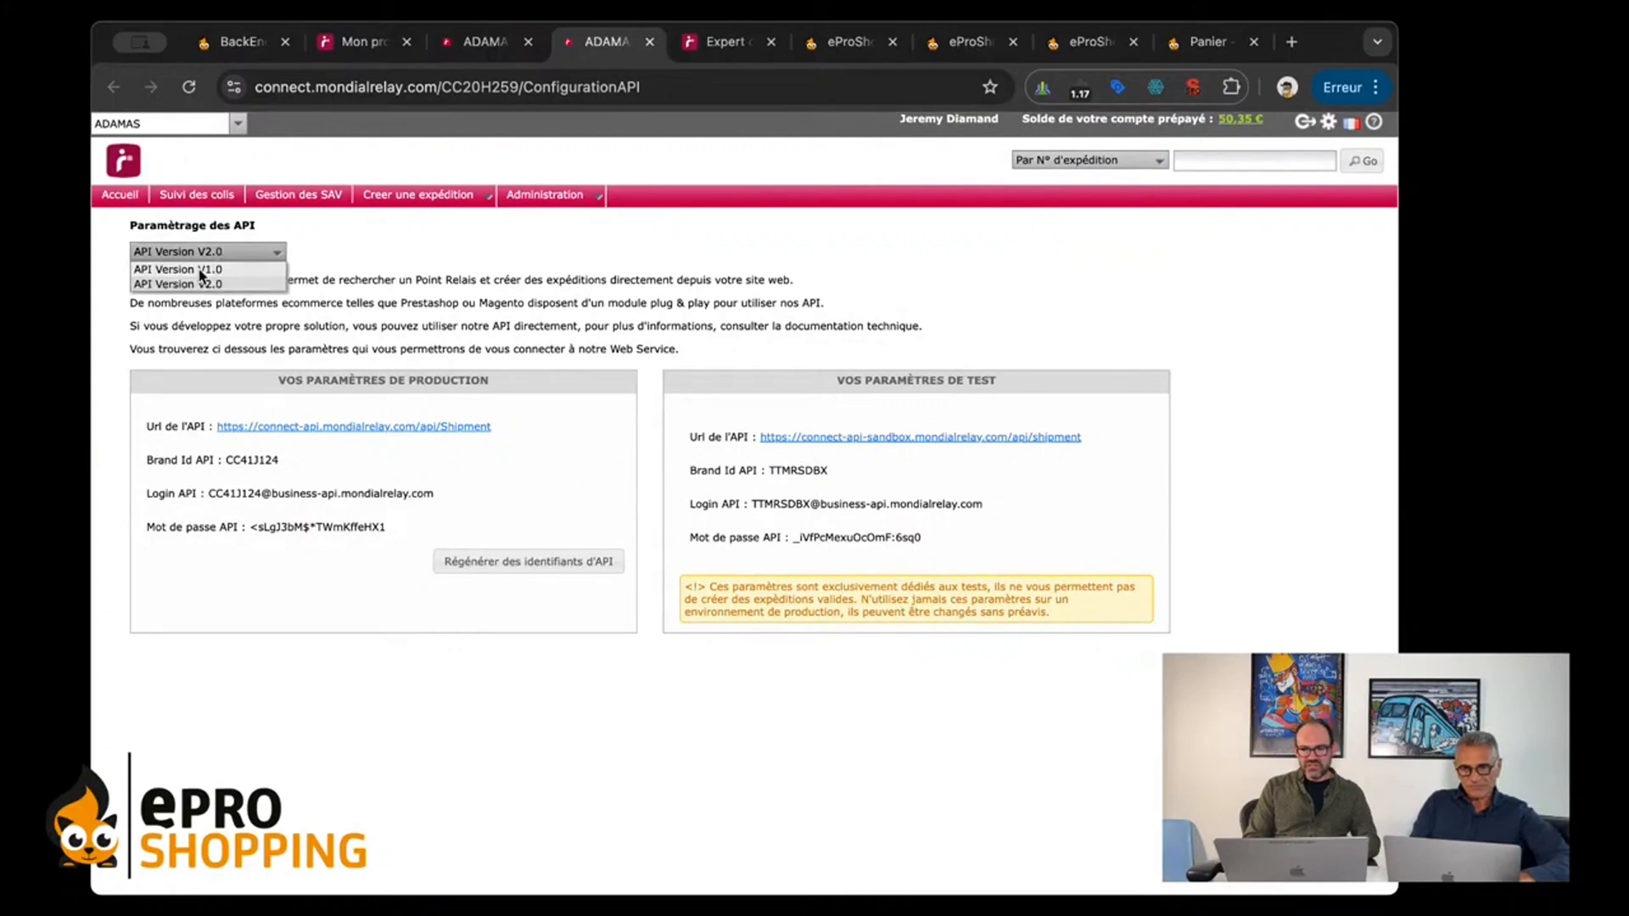
scroll(380, 229, up, 5)
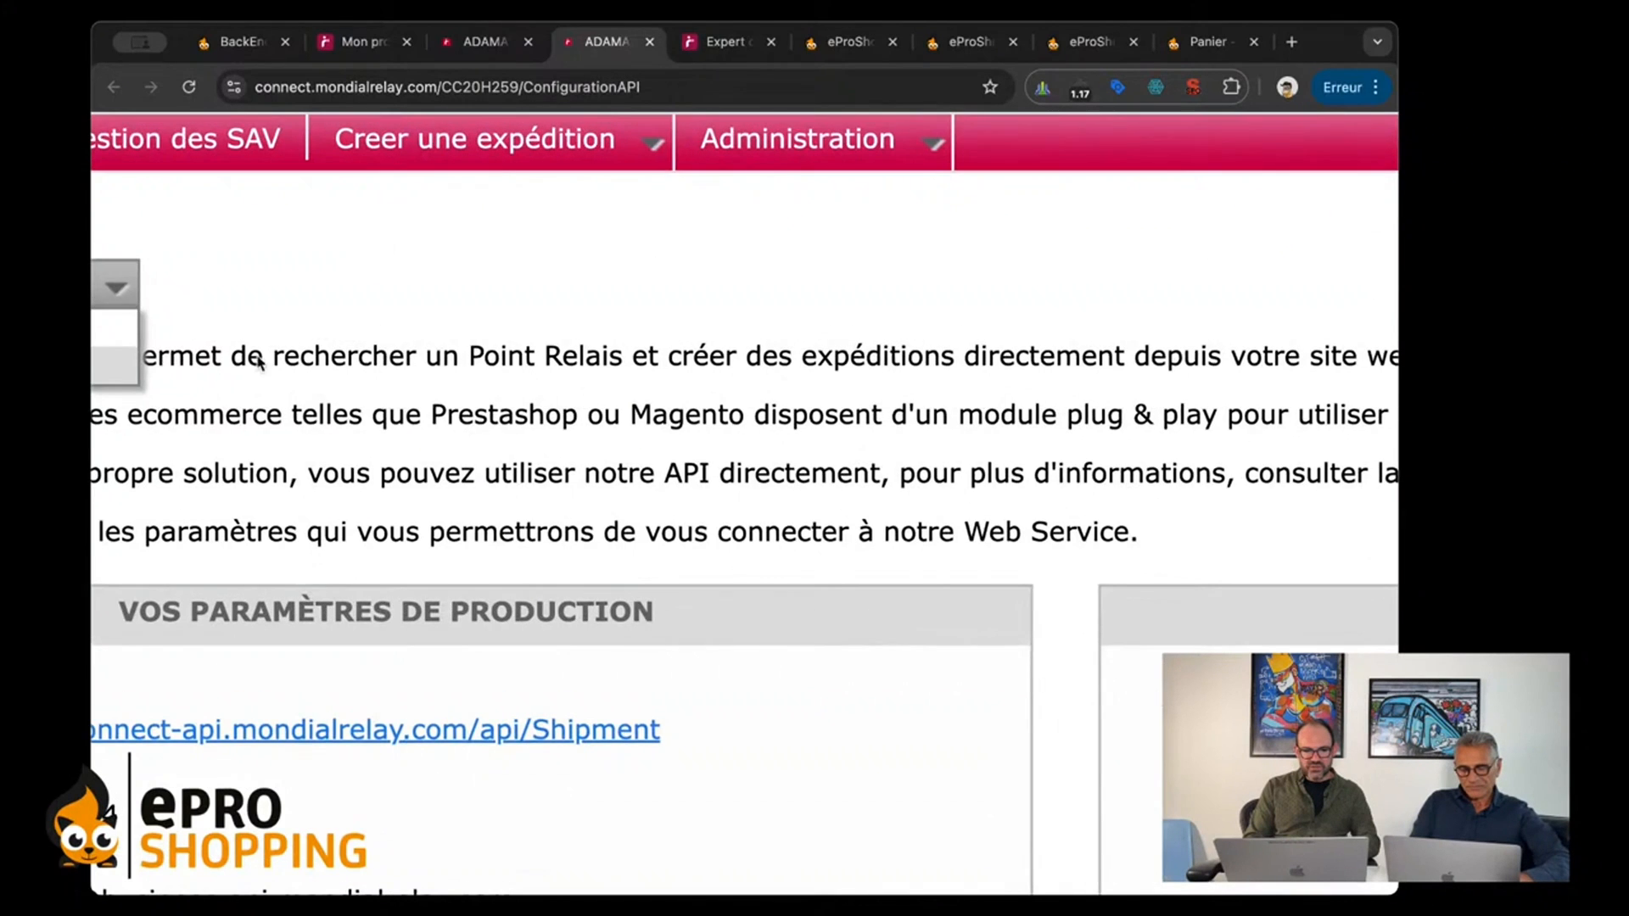
scroll(258, 363, left, 5)
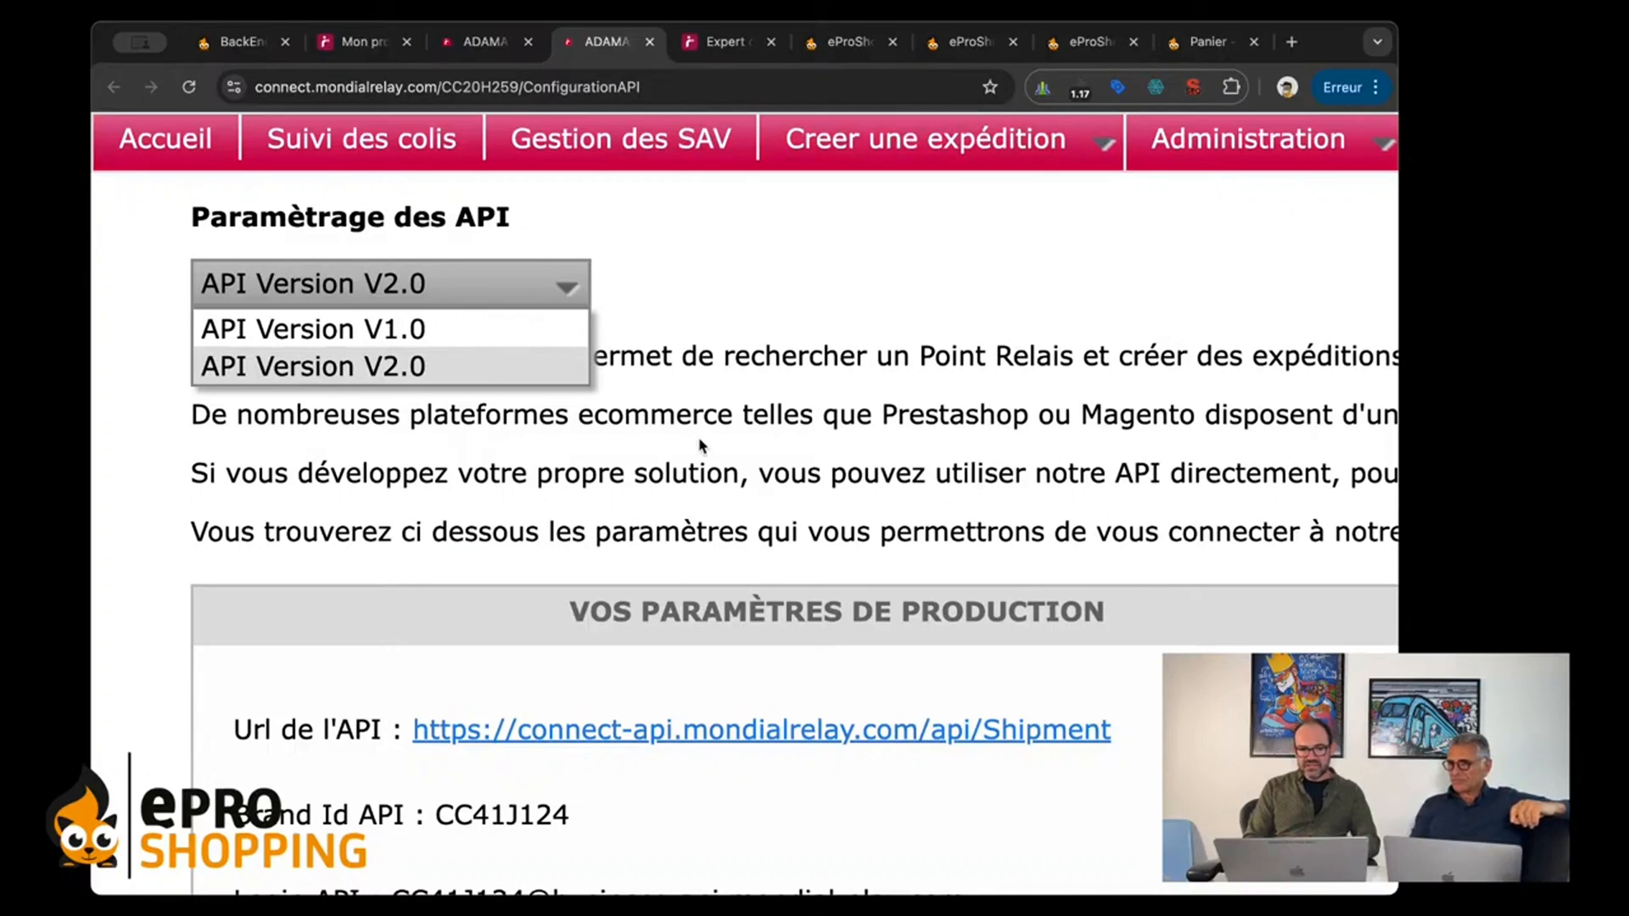
click(706, 396)
scroll(713, 403, down, 3)
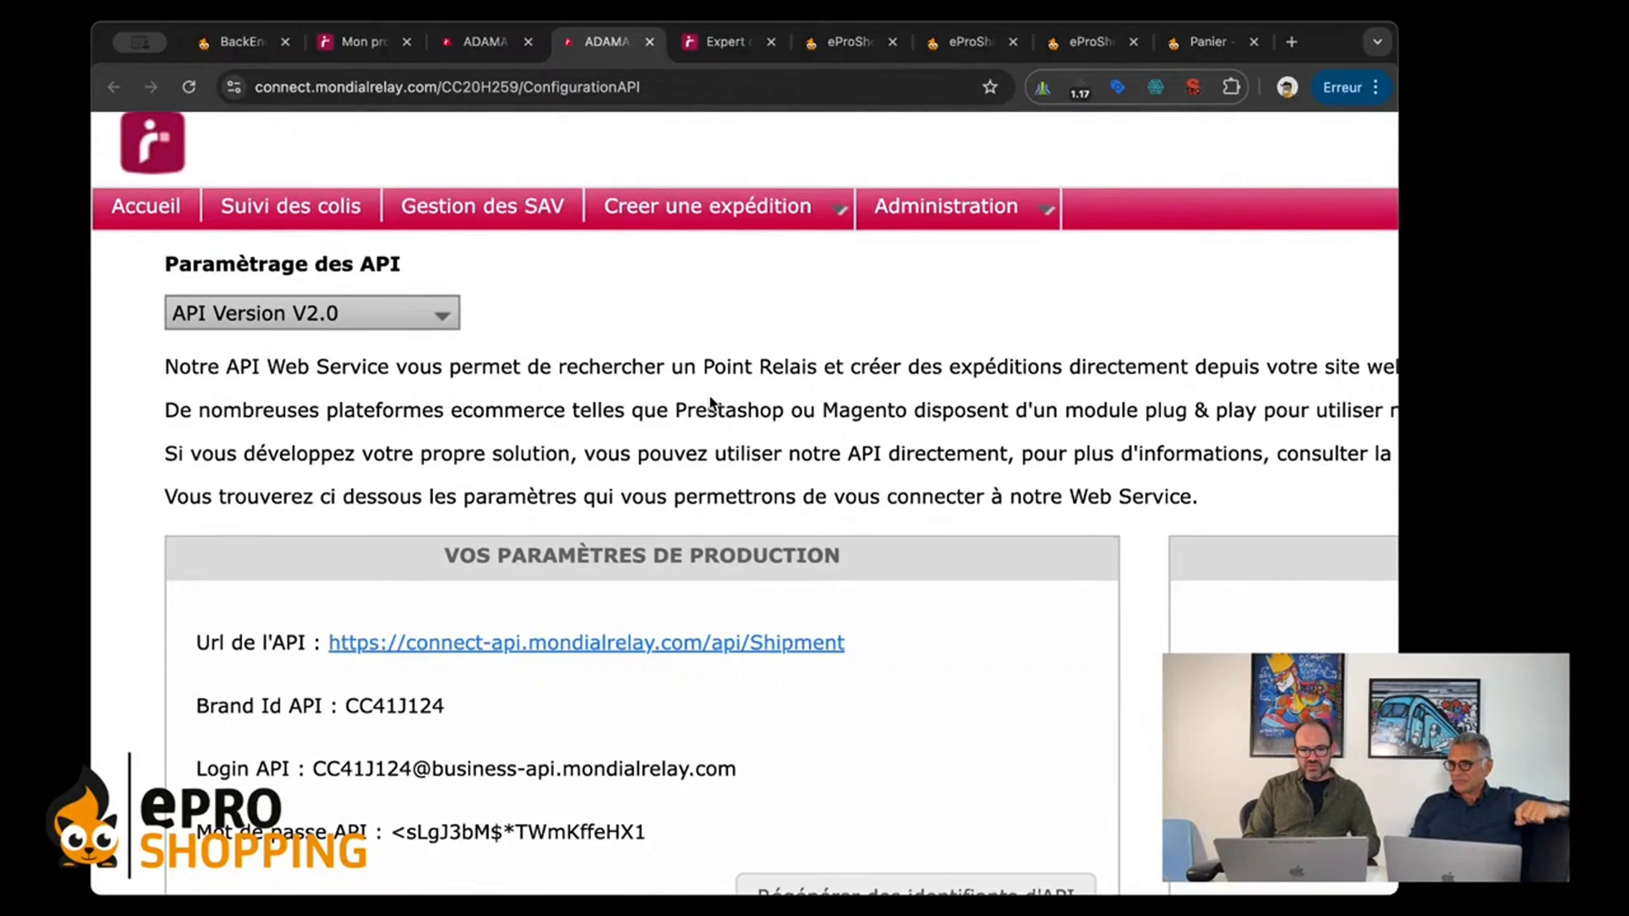
scroll(711, 402, down, 5)
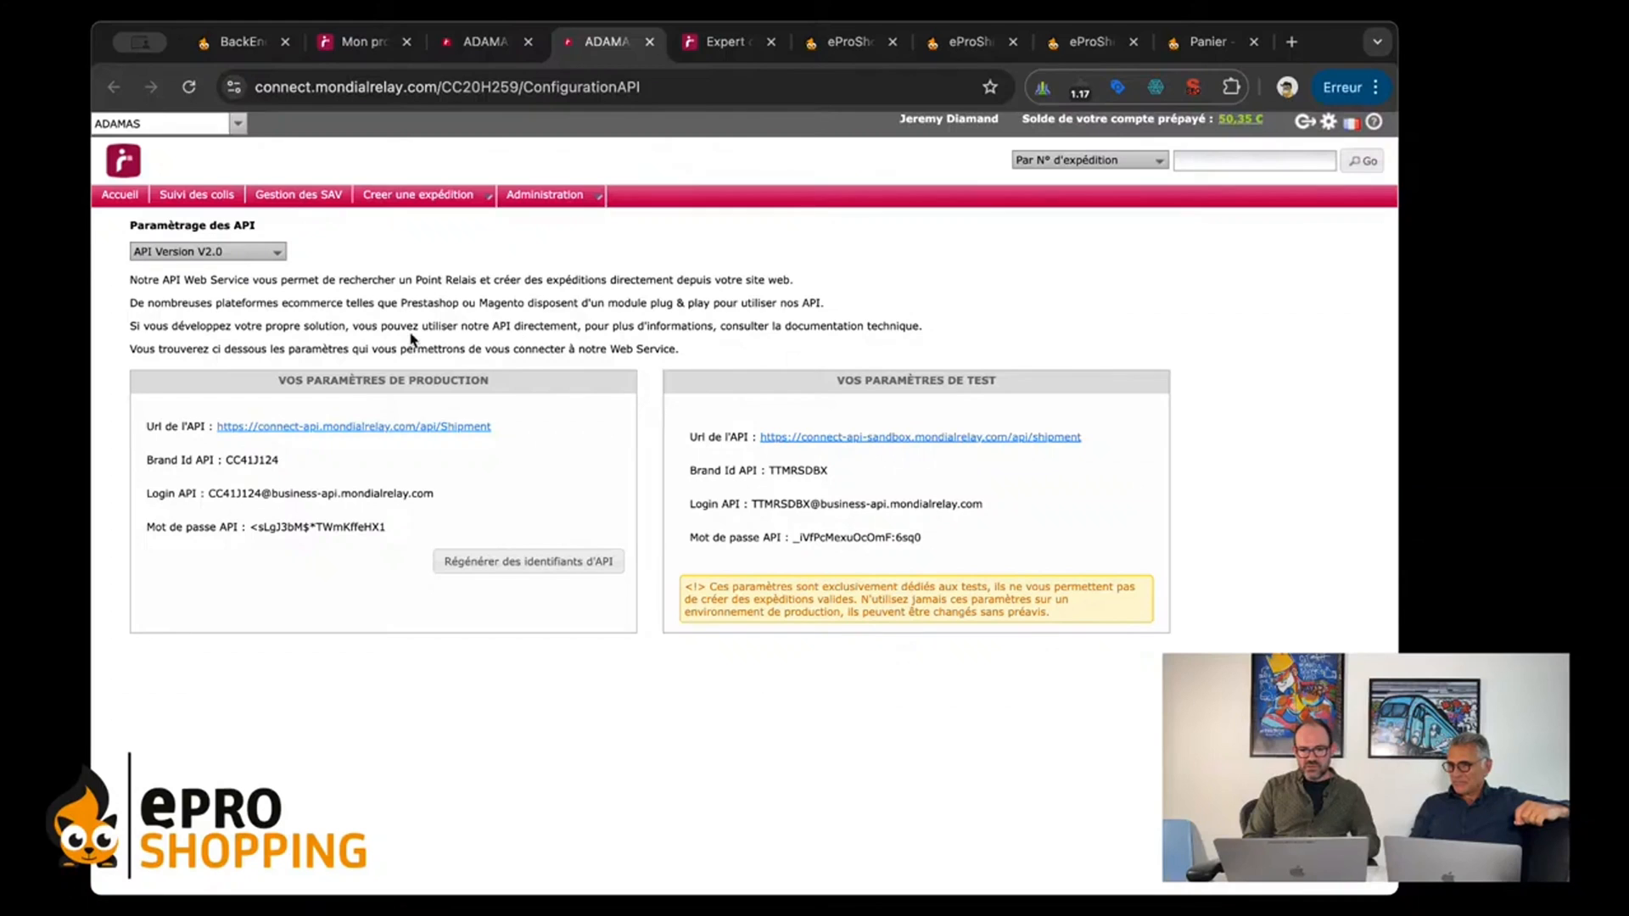
Step: Examine the test parameters (Vos paramètres de test) and their usage warning on the API configuration page
scroll(411, 340, up, 3)
scroll(411, 340, down, 2)
scroll(412, 340, up, 1)
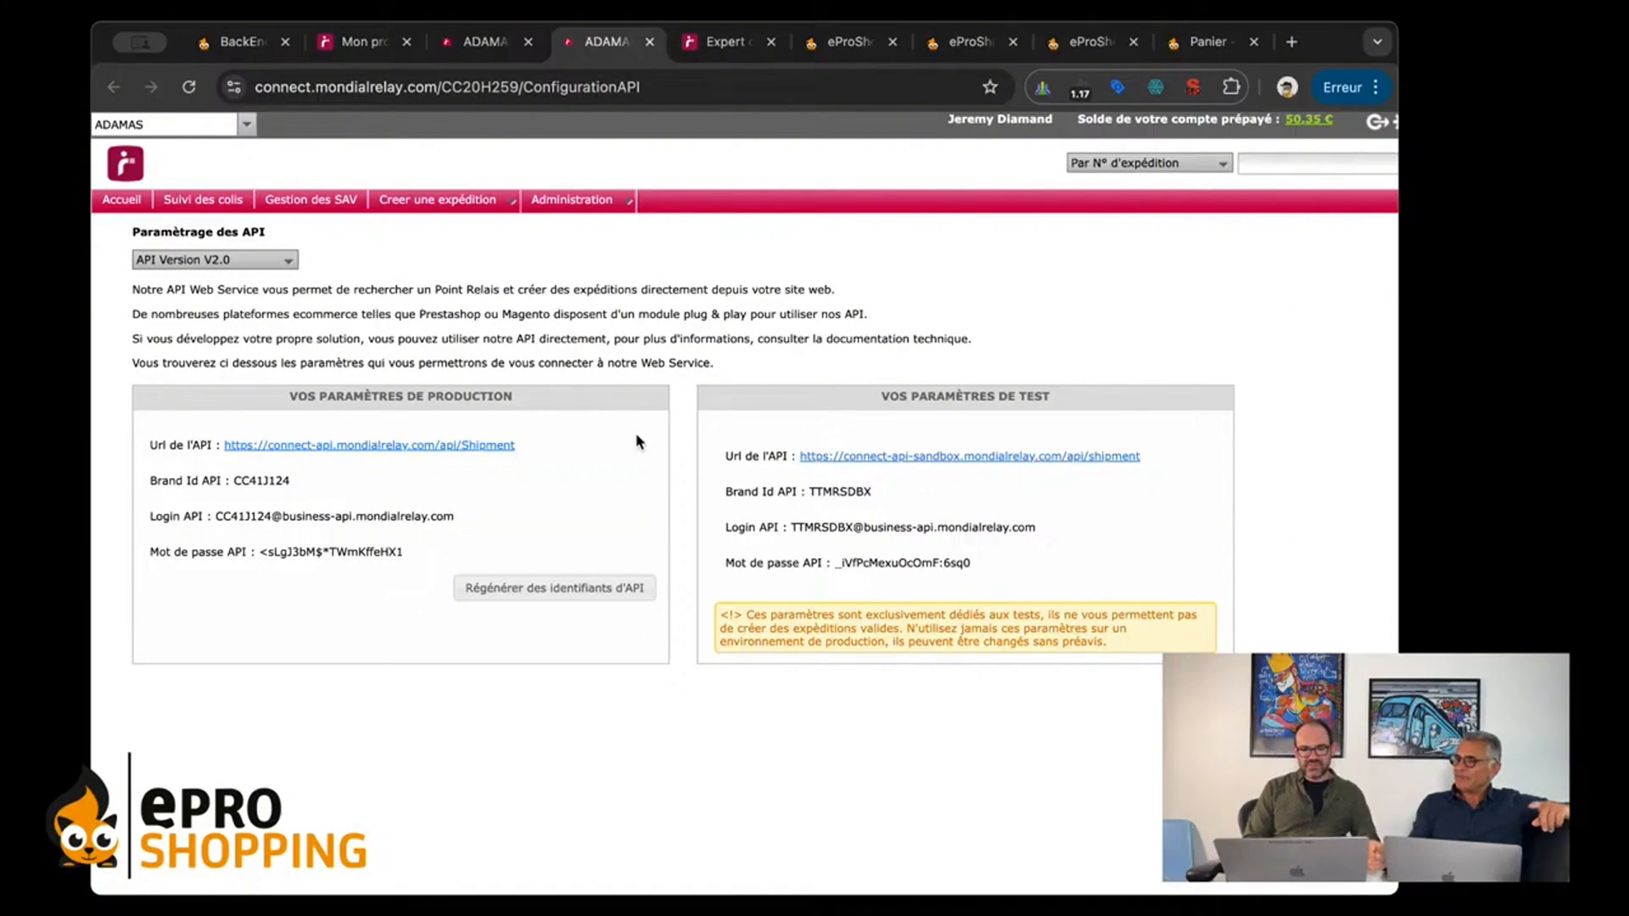
drag(723, 455, 810, 647)
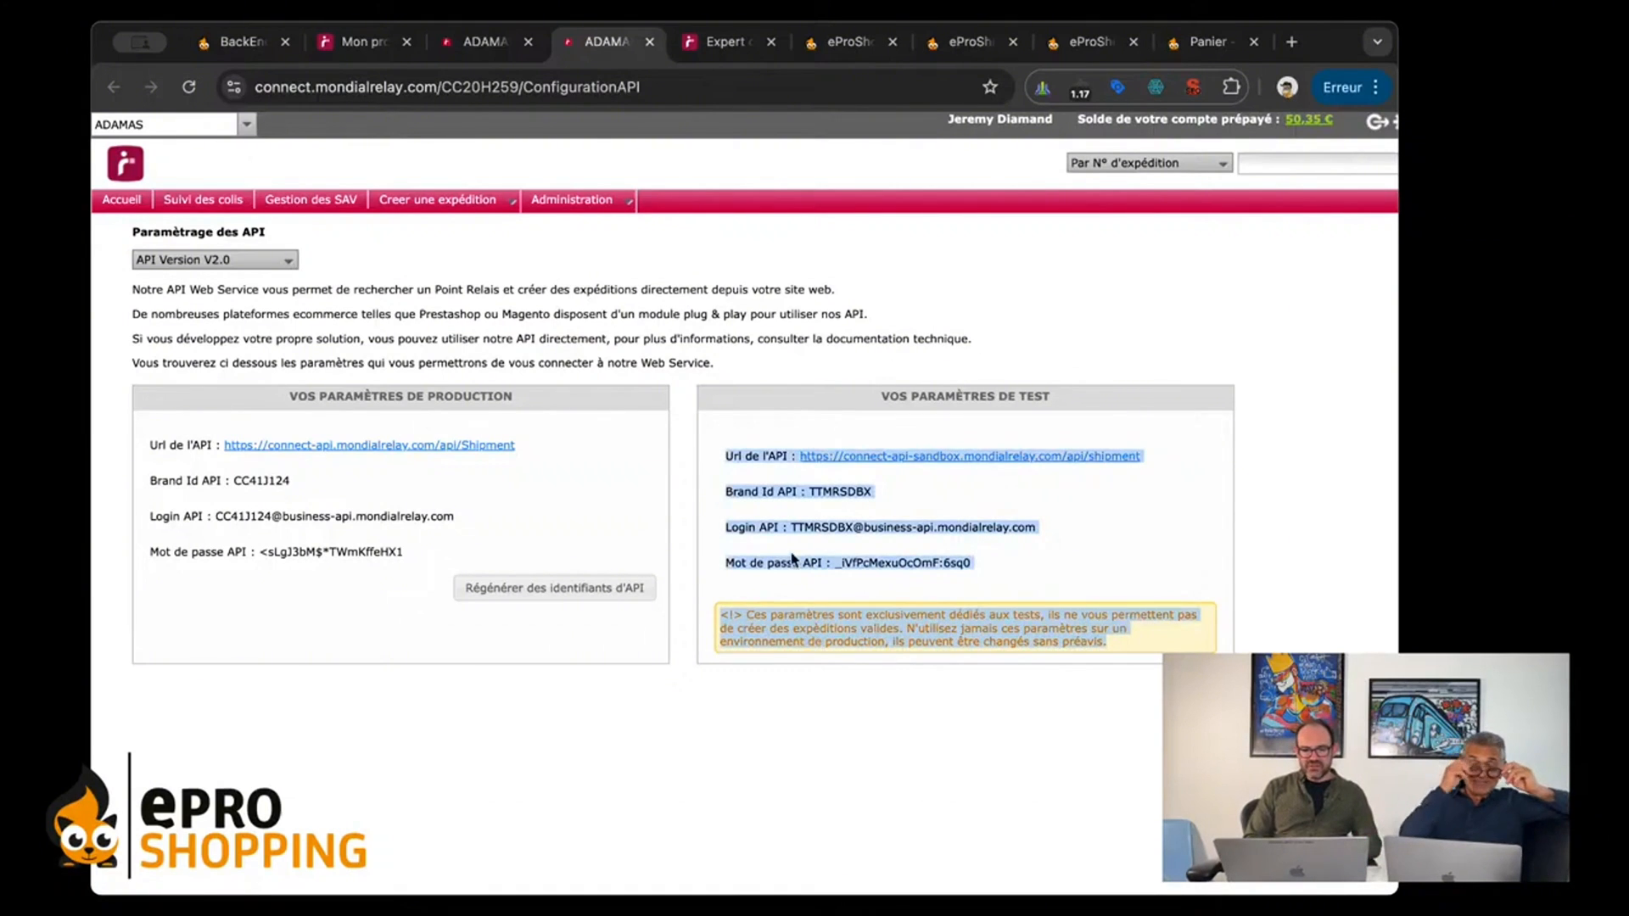
click(819, 395)
drag(859, 387, 1101, 398)
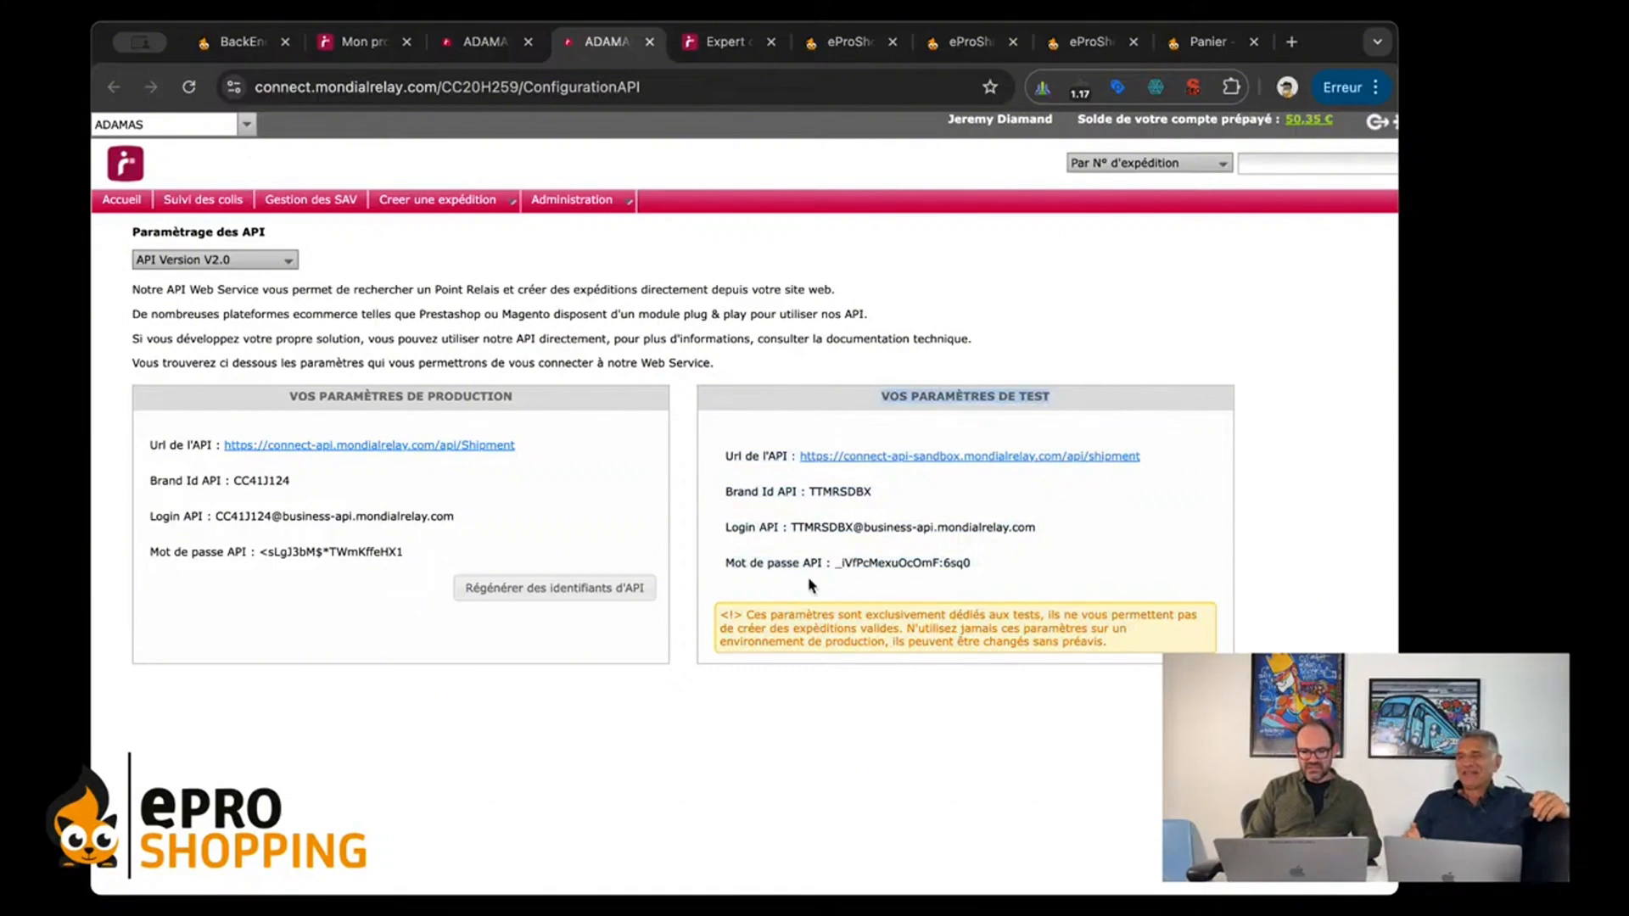
drag(727, 625, 776, 598)
click(1138, 649)
click(780, 604)
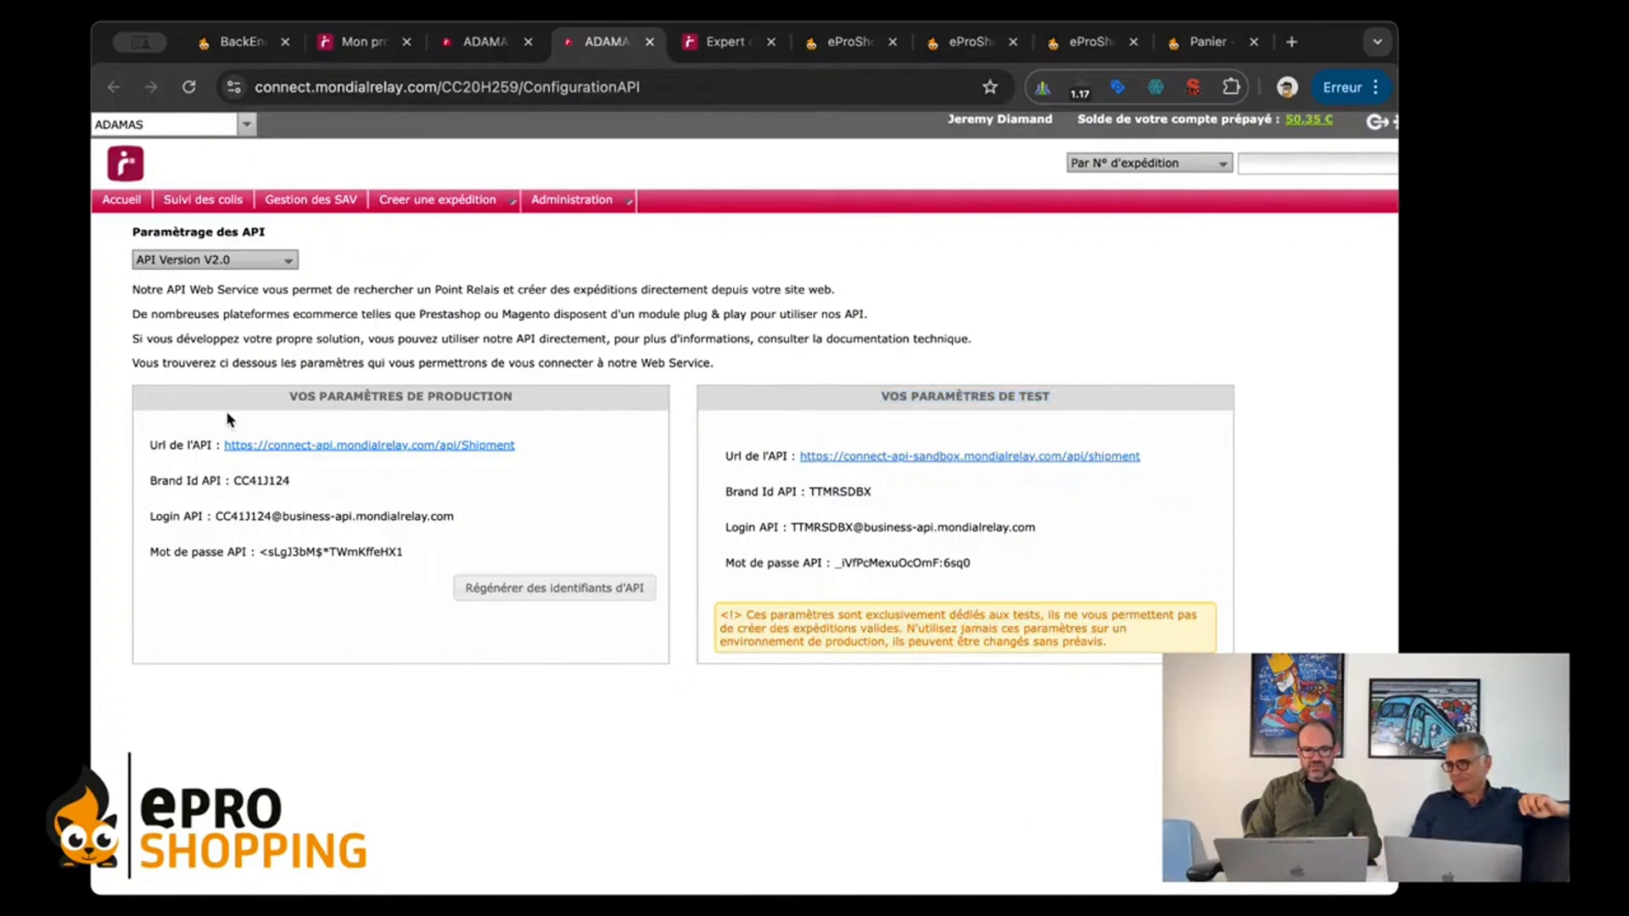
Step: Examine the production parameters: Brand Id API, Login API and Mot de passe API
drag(229, 396, 230, 425)
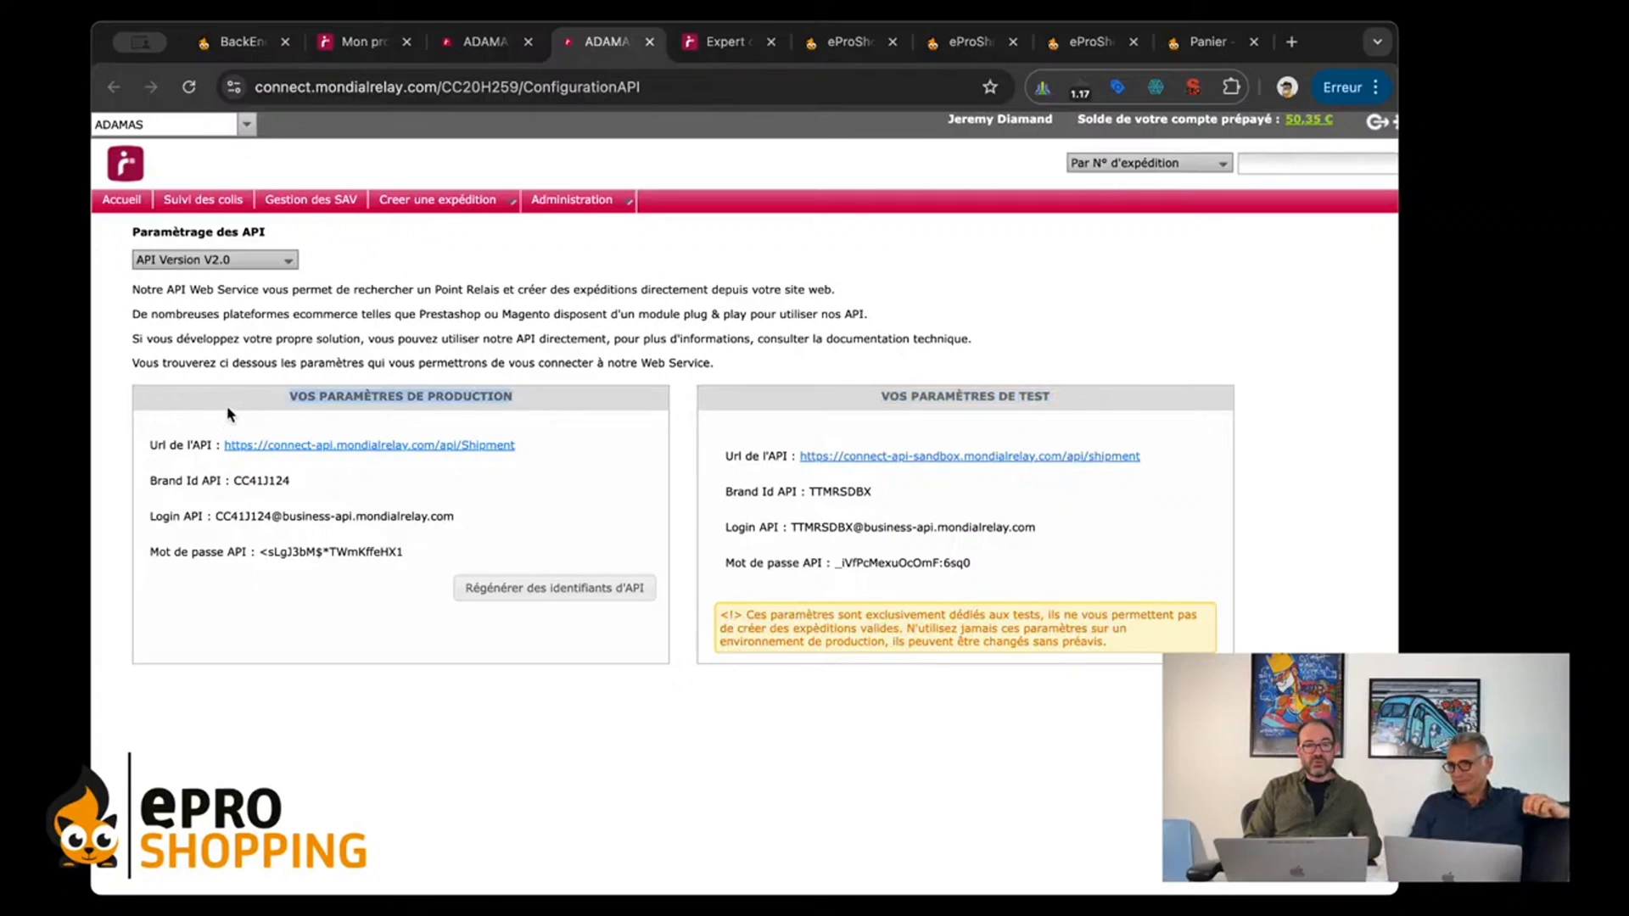
click(226, 410)
drag(149, 476, 154, 579)
click(157, 523)
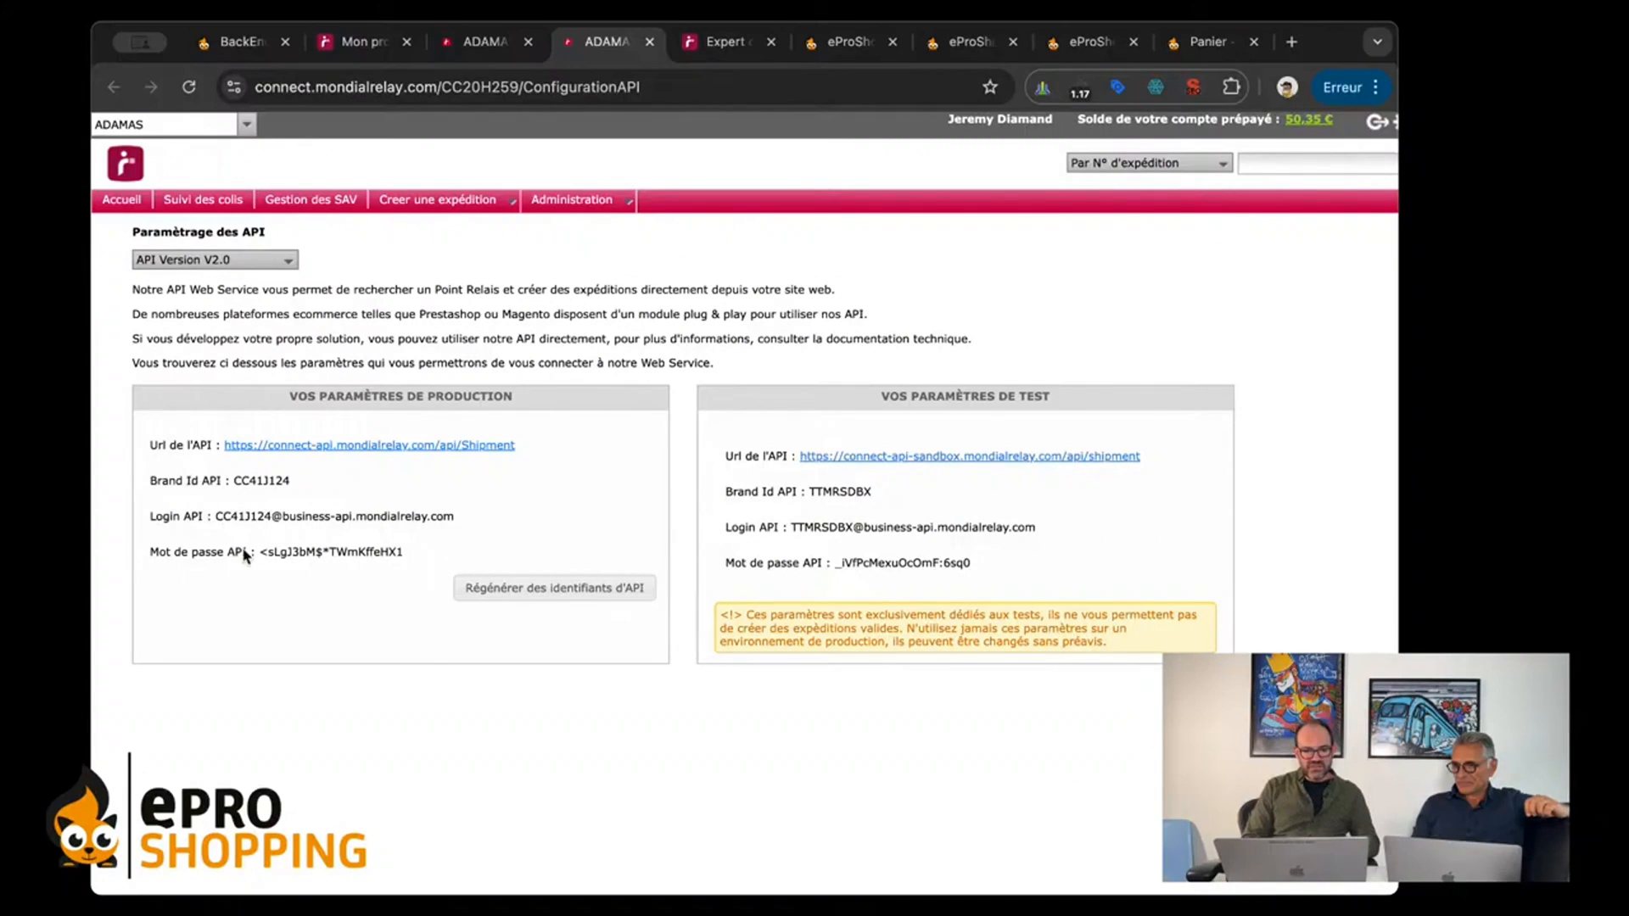
Step: Compare the Brand Id API in the Connect site's production parameters with the Brand Id API field in the eProShopping Connexion form
drag(176, 475, 153, 570)
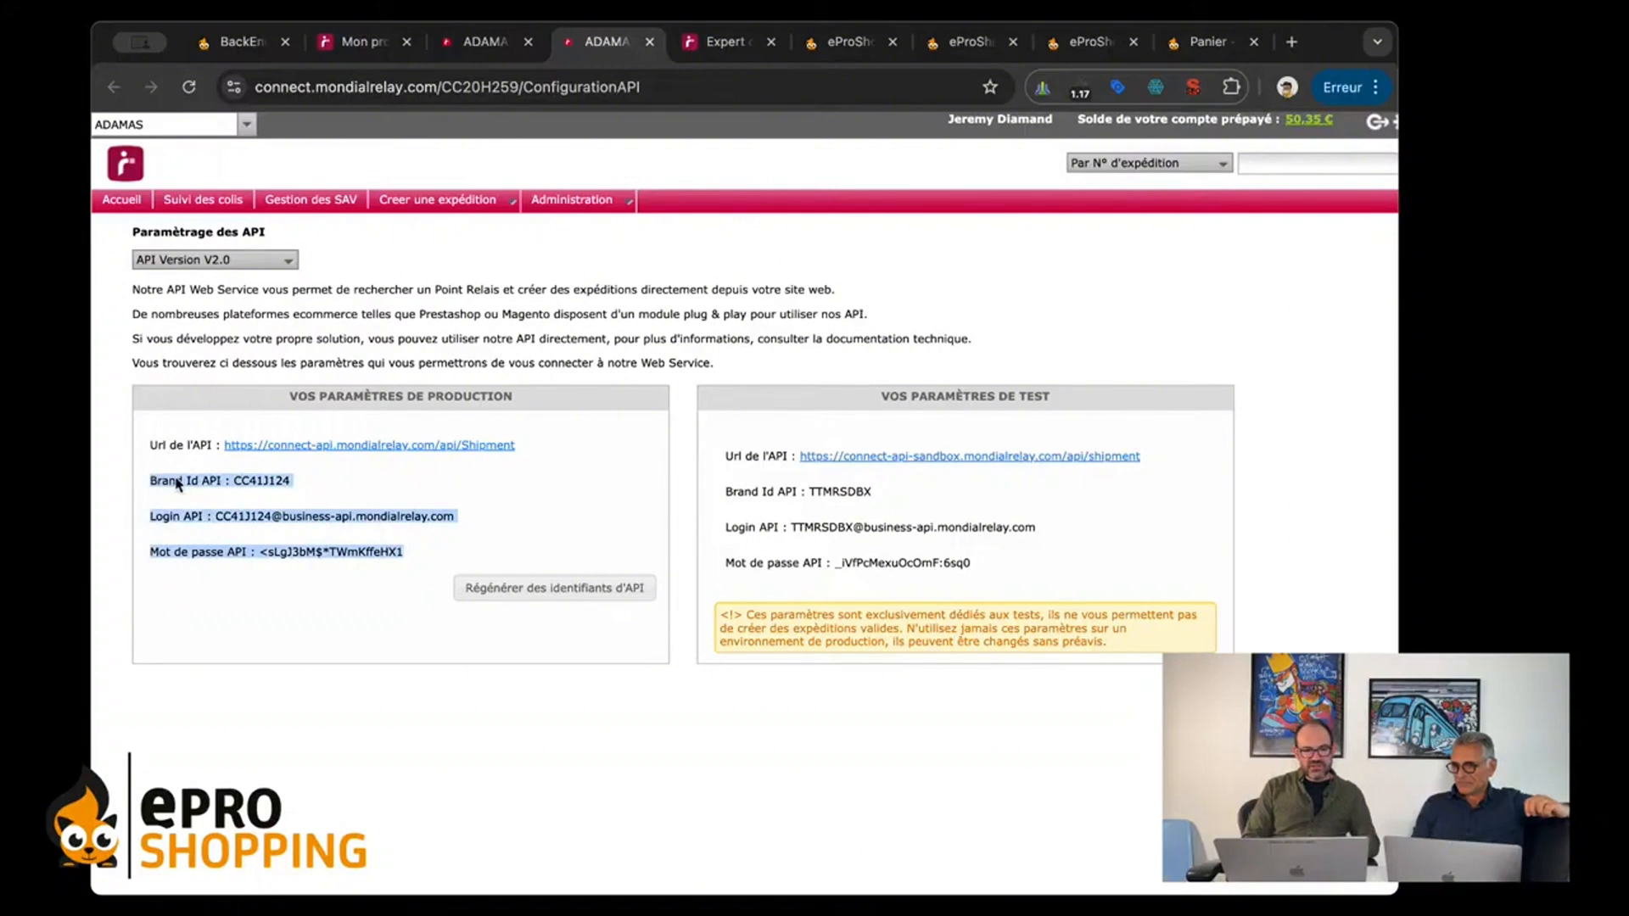
click(218, 519)
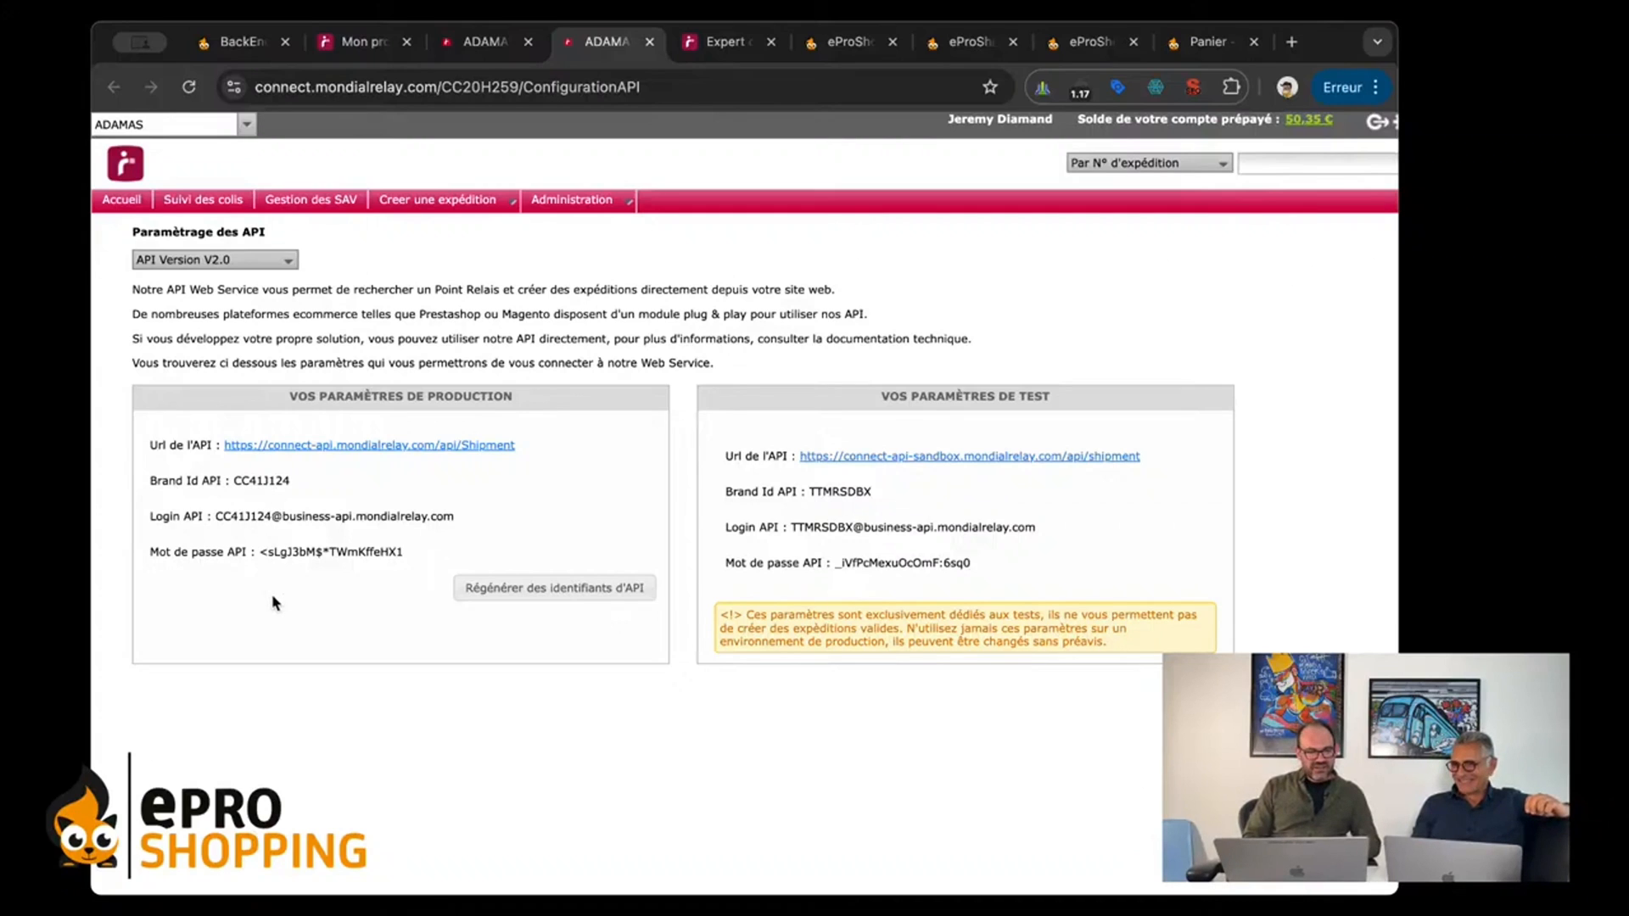
drag(150, 481, 297, 482)
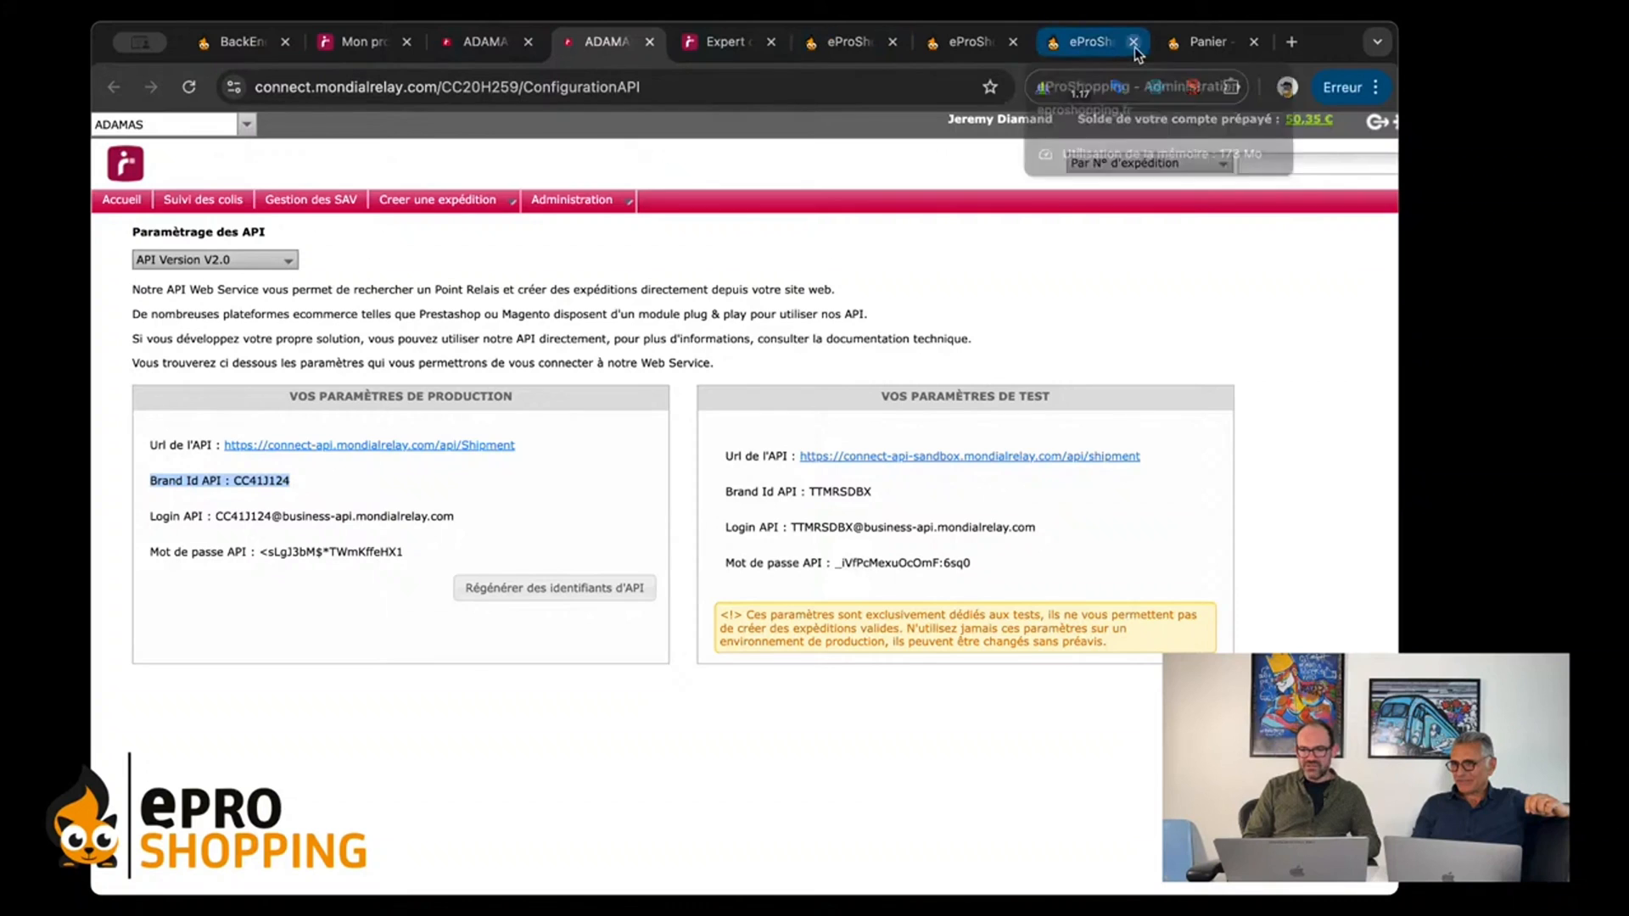
click(1098, 46)
click(821, 672)
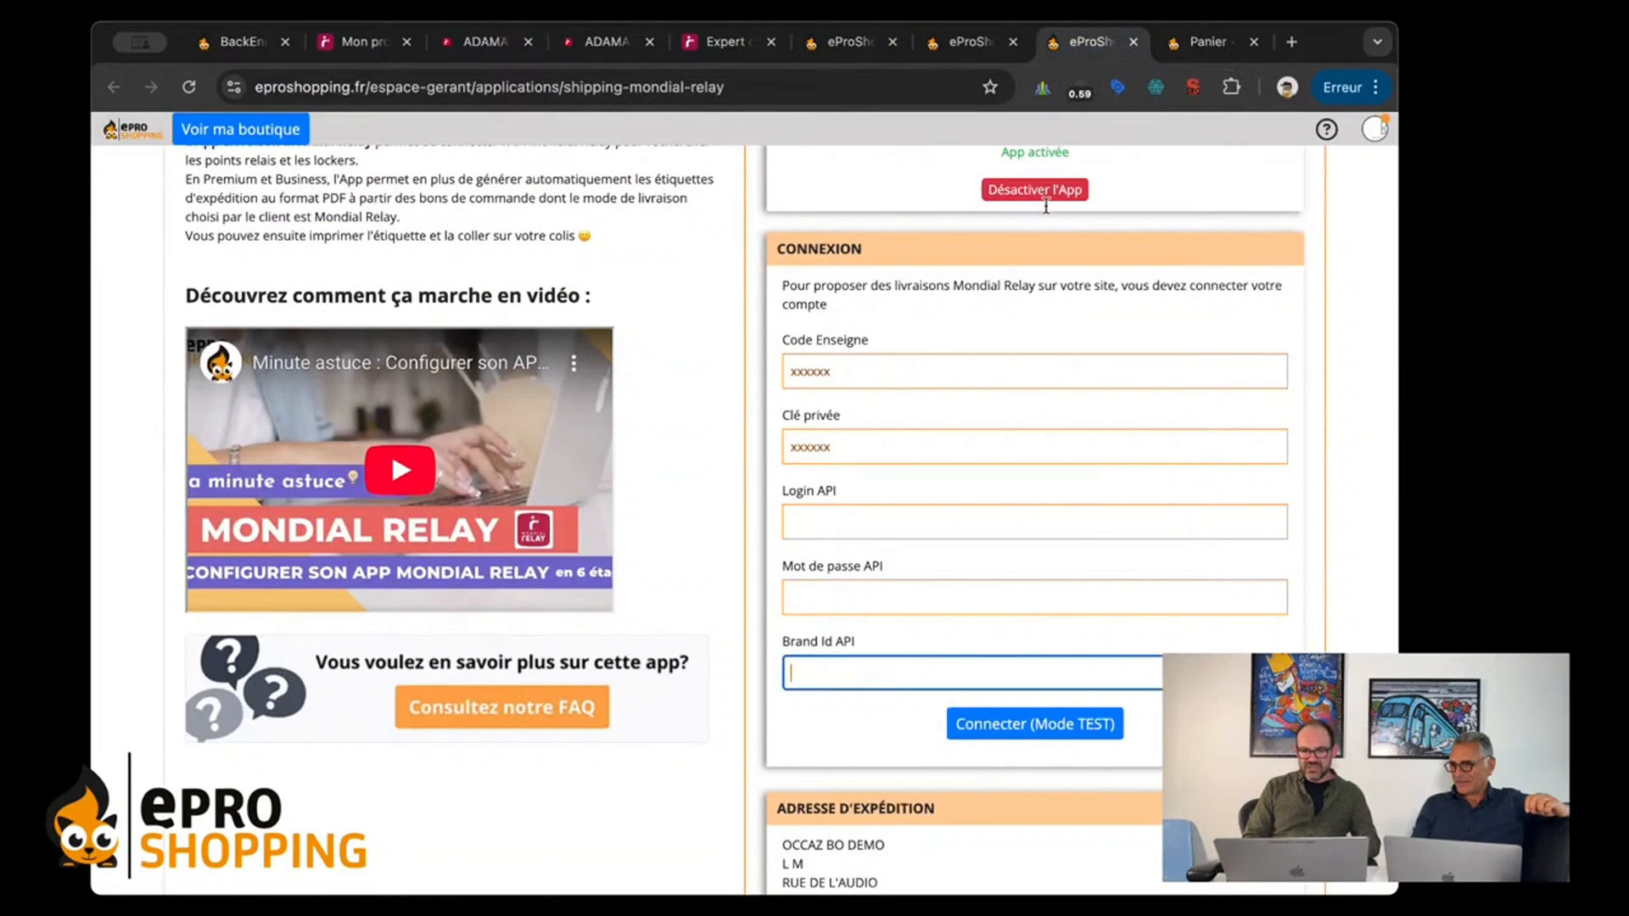
click(473, 39)
click(598, 40)
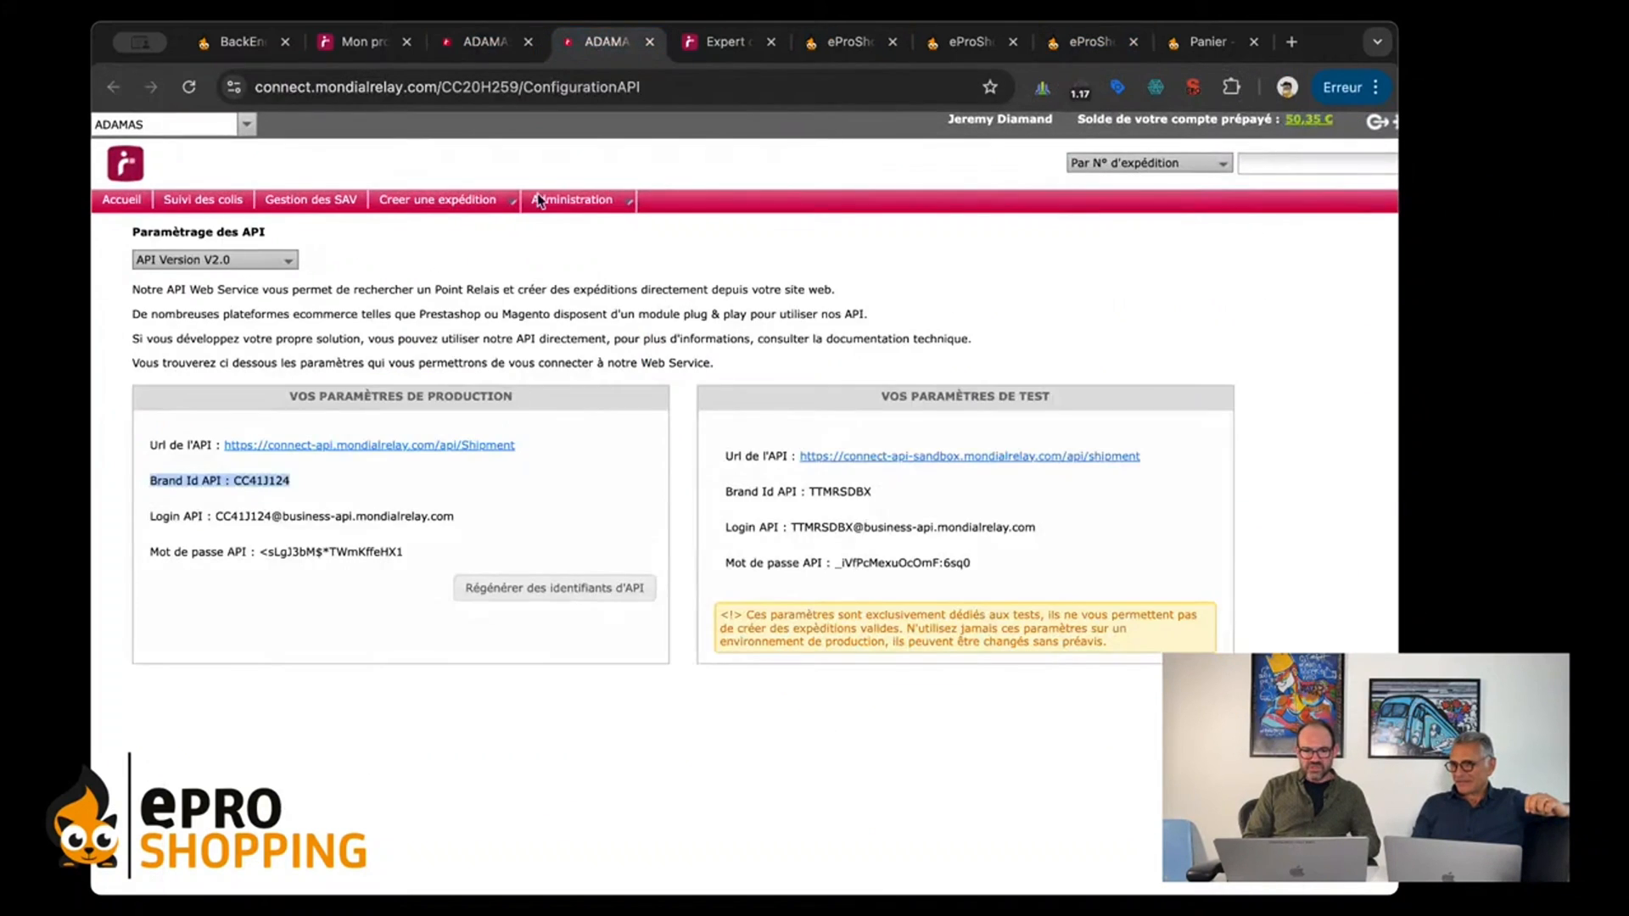
double_click(269, 481)
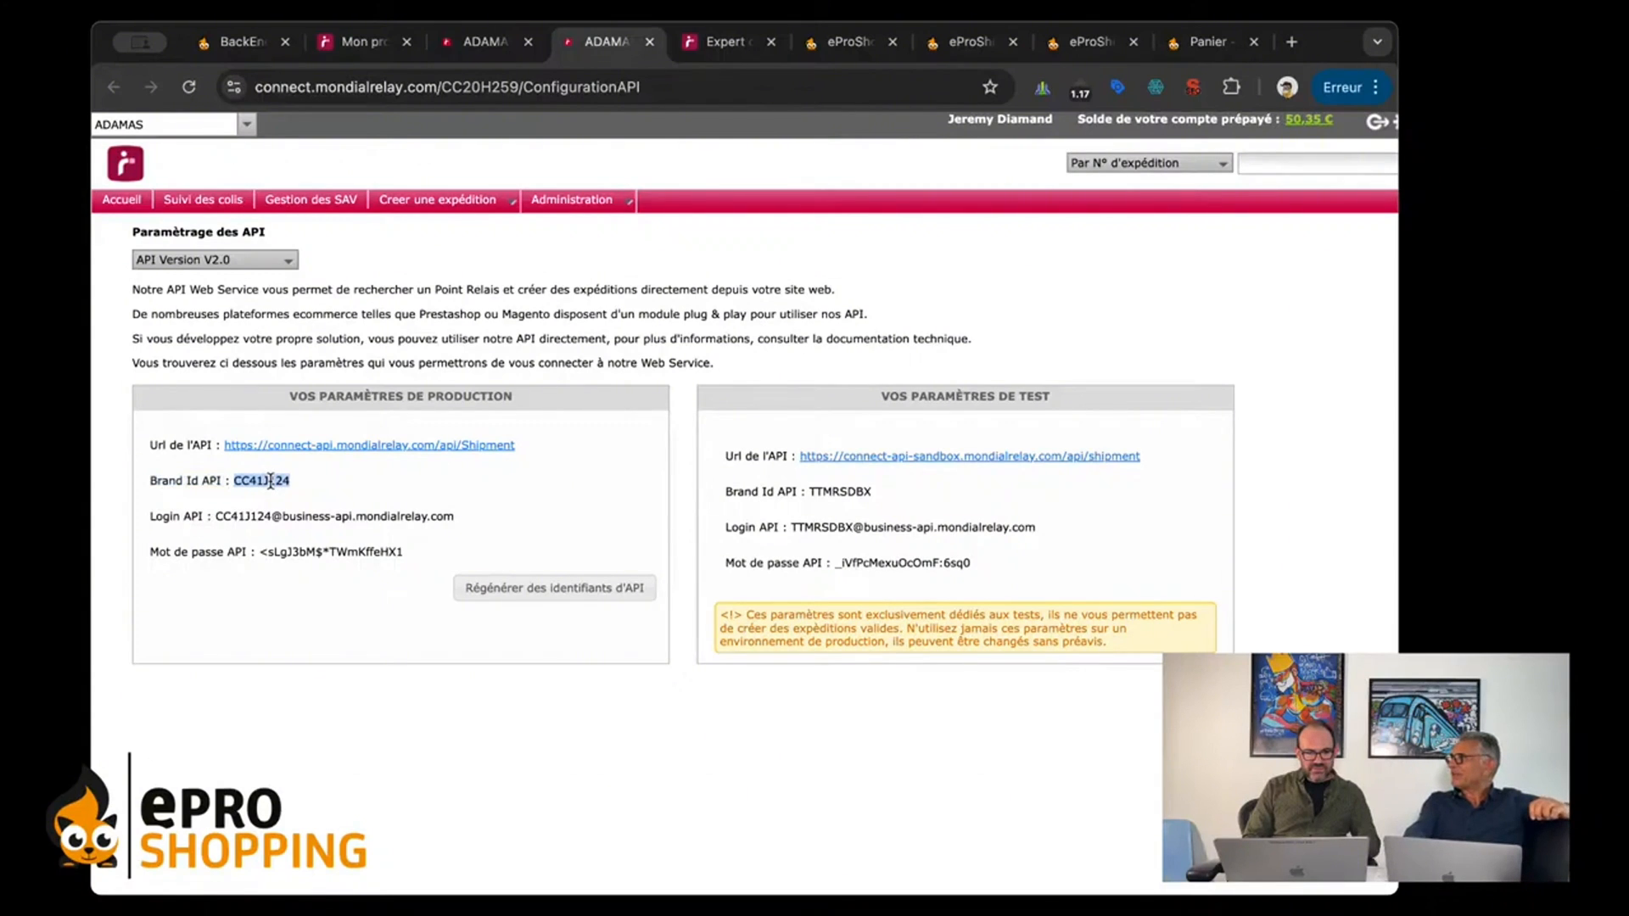
click(349, 500)
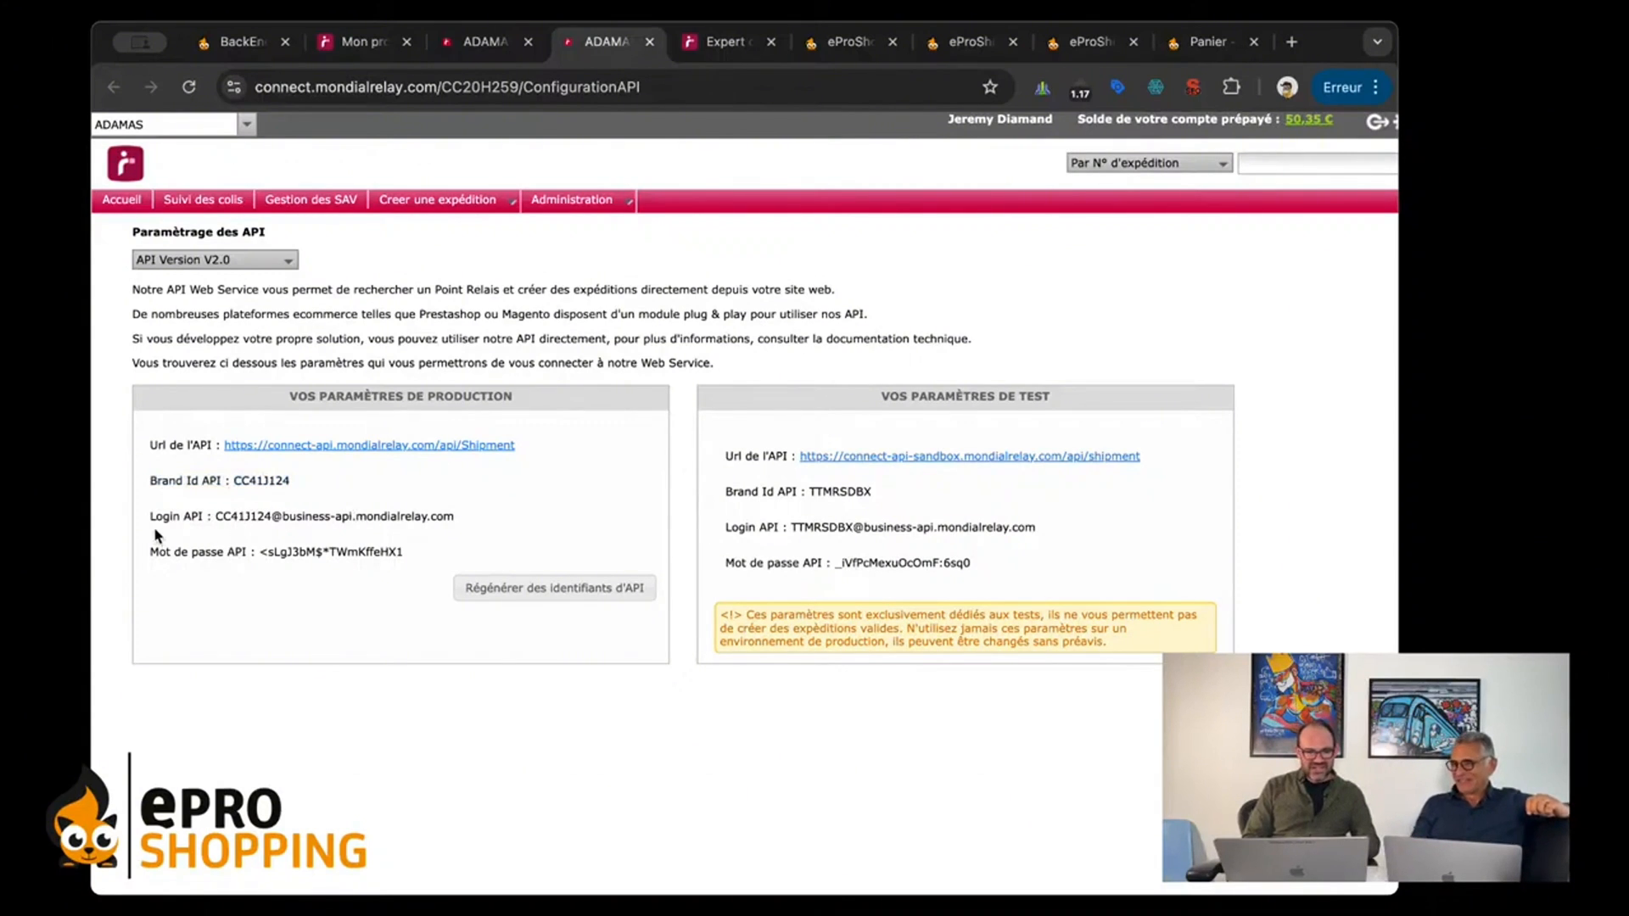
Step: Examine the complete Login API value in the production parameters, from its first character through the domain ending
drag(215, 516, 484, 512)
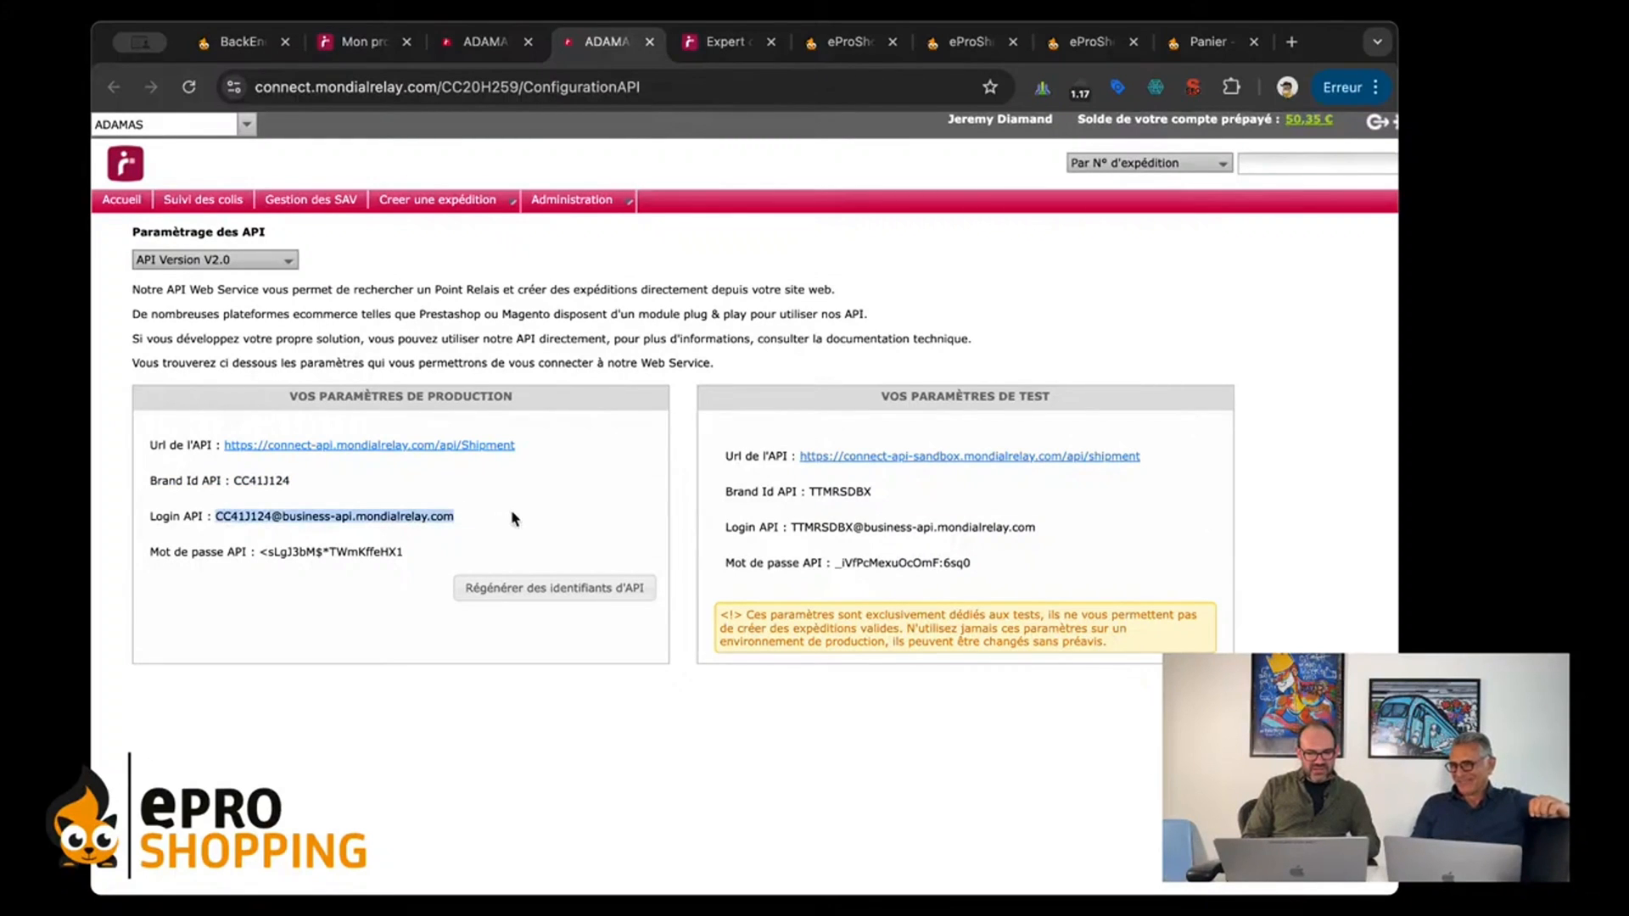
triple_click(323, 510)
click(234, 515)
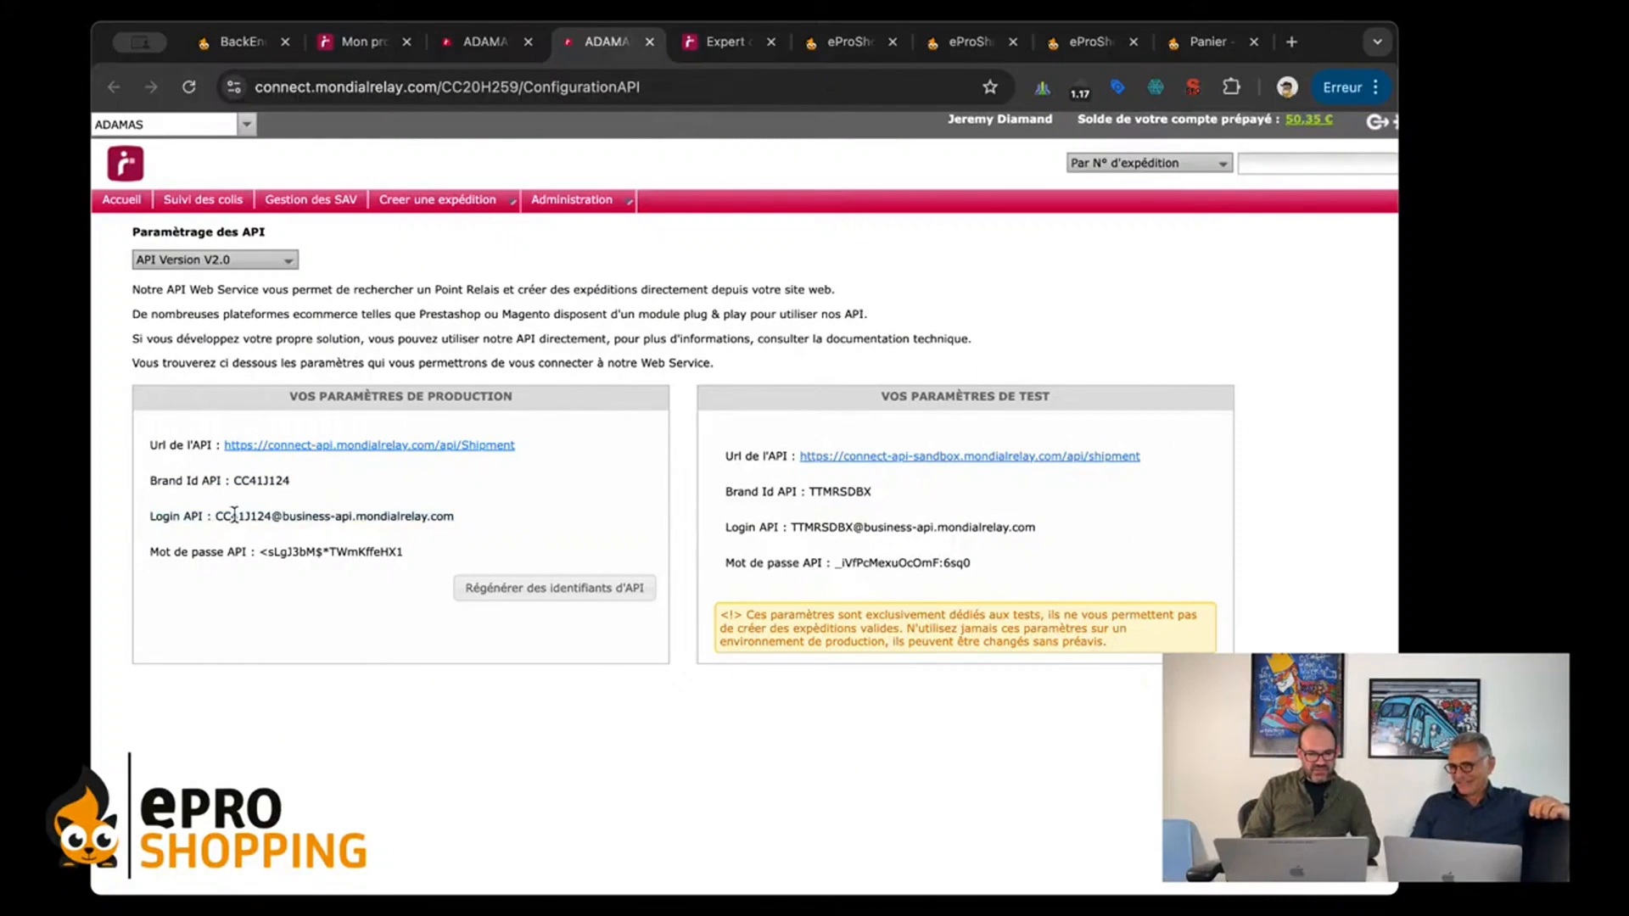
drag(211, 515, 248, 515)
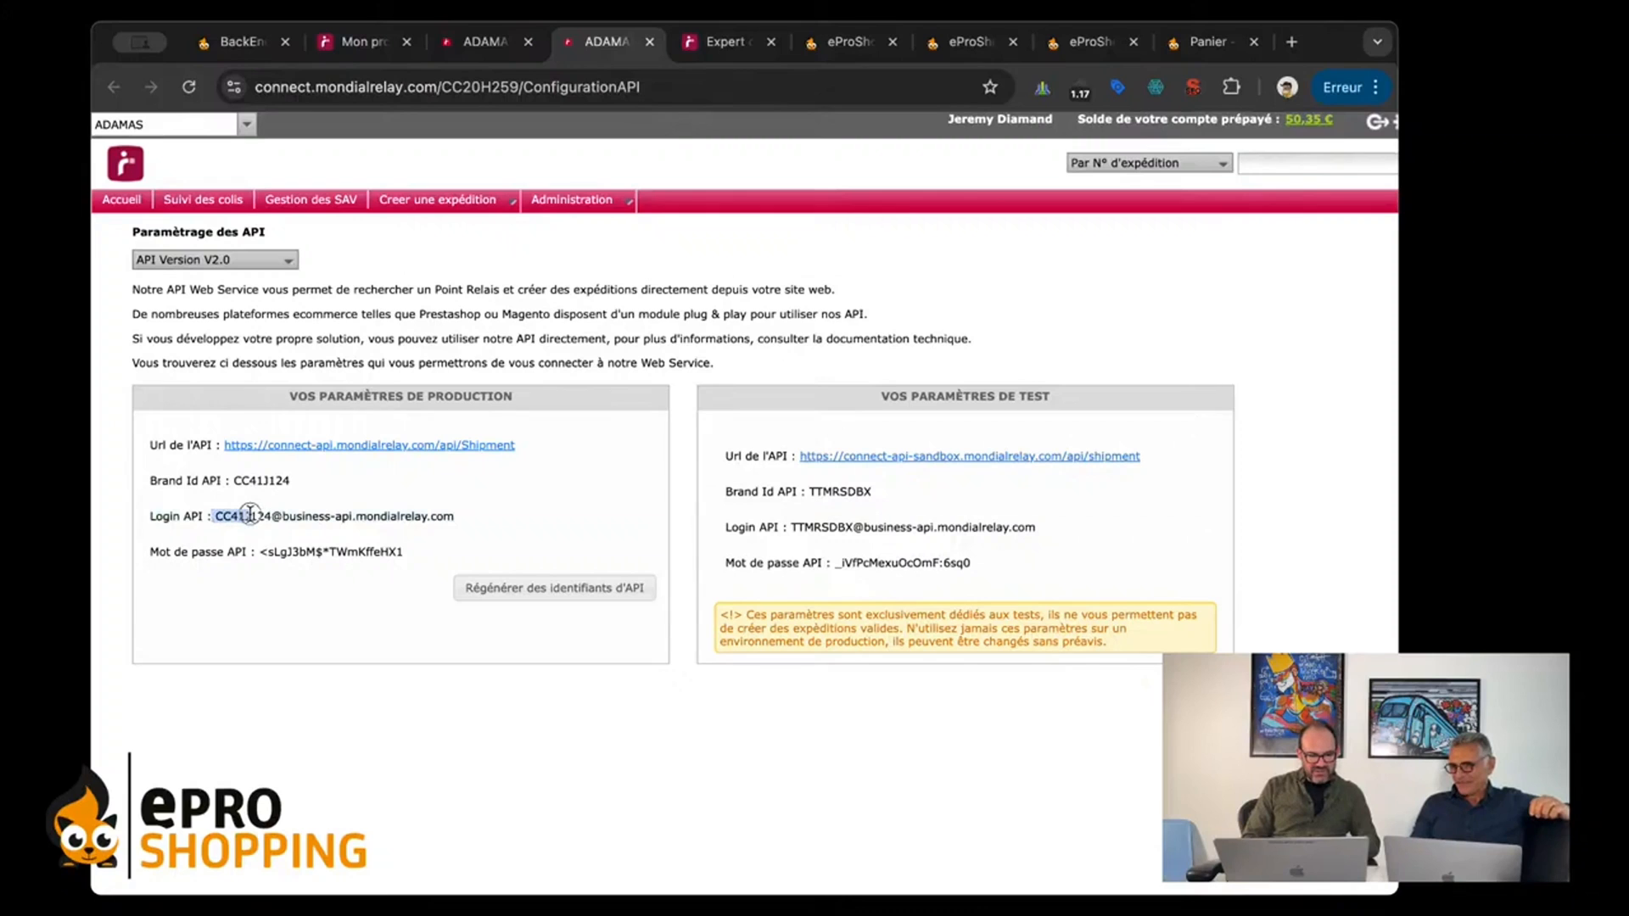
scroll(319, 547, up, 5)
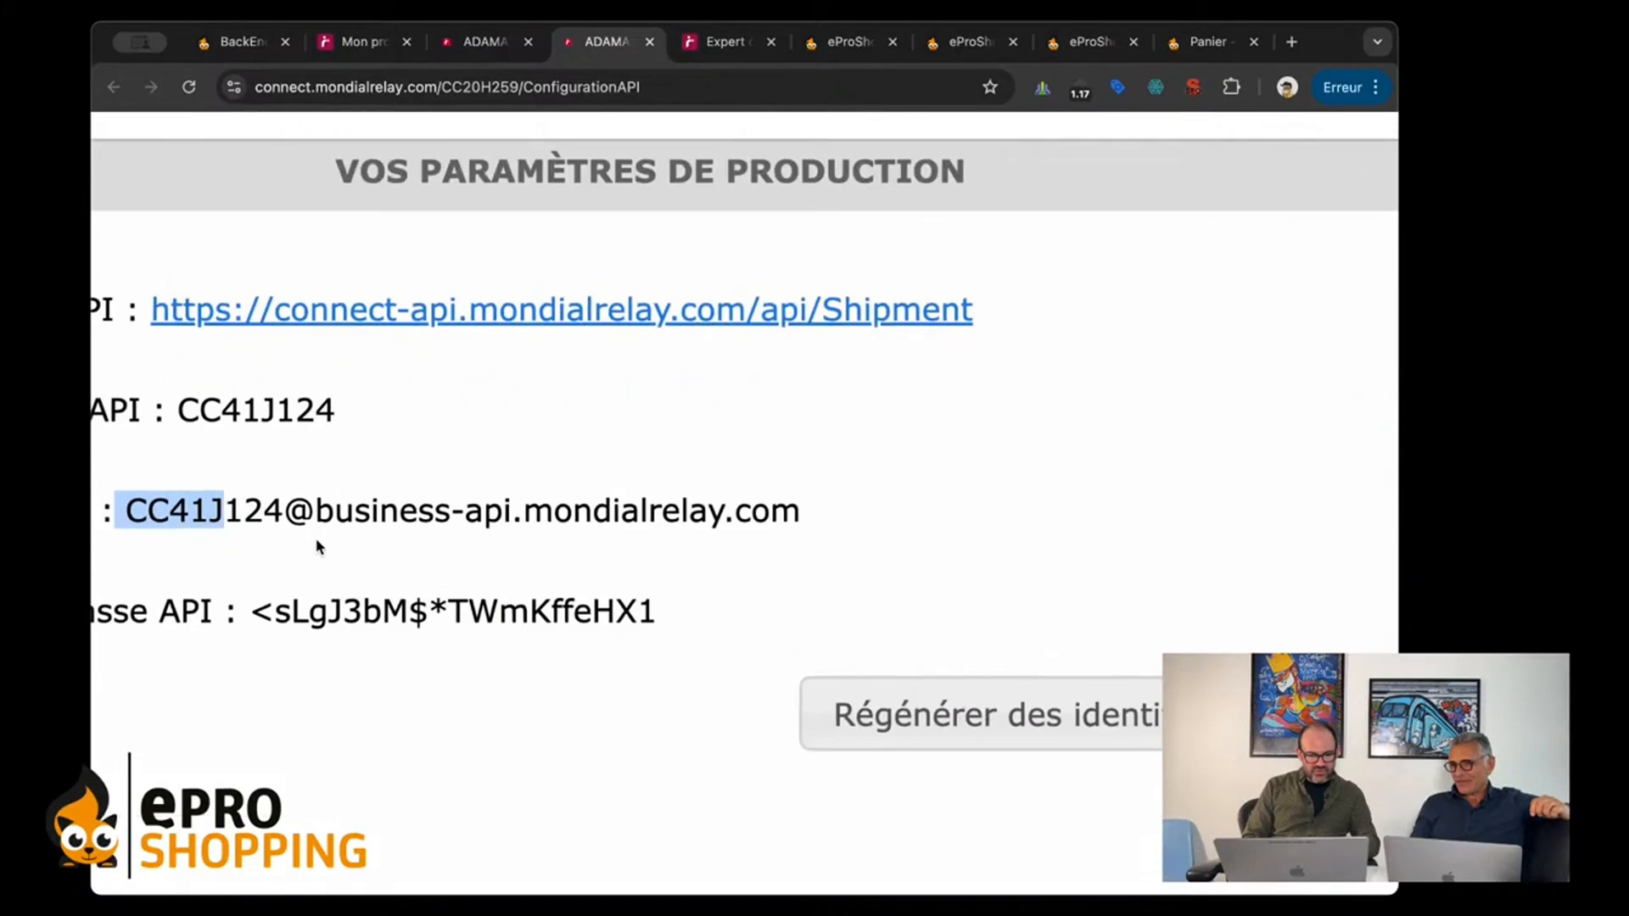
scroll(318, 547, left, 2)
click(319, 547)
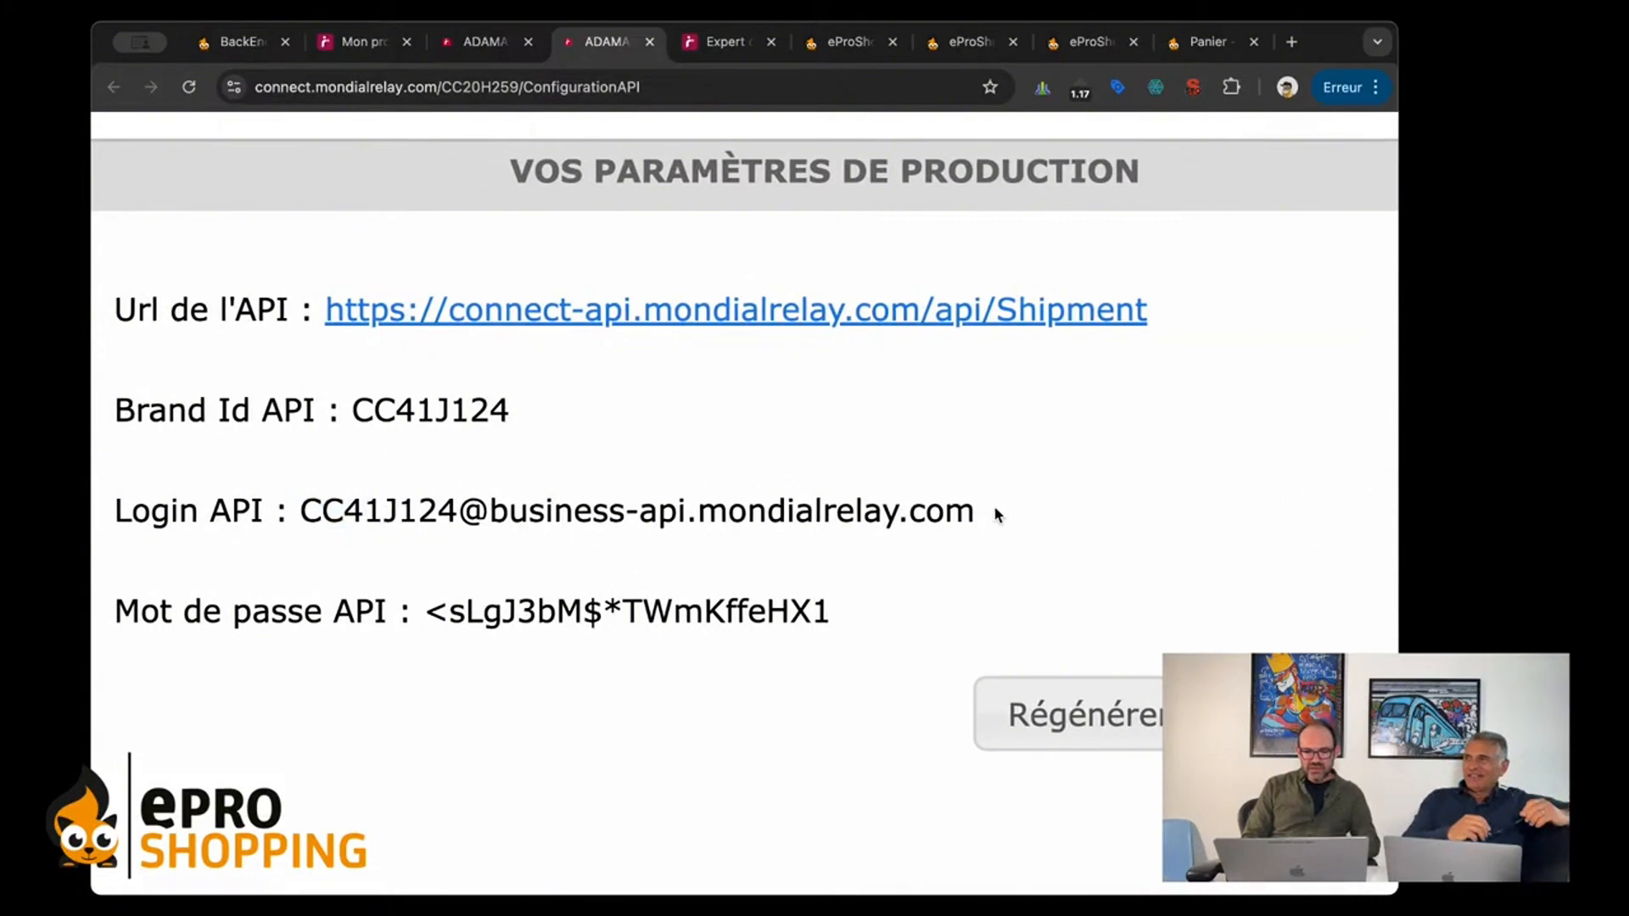
drag(982, 510, 363, 525)
click(333, 556)
click(335, 557)
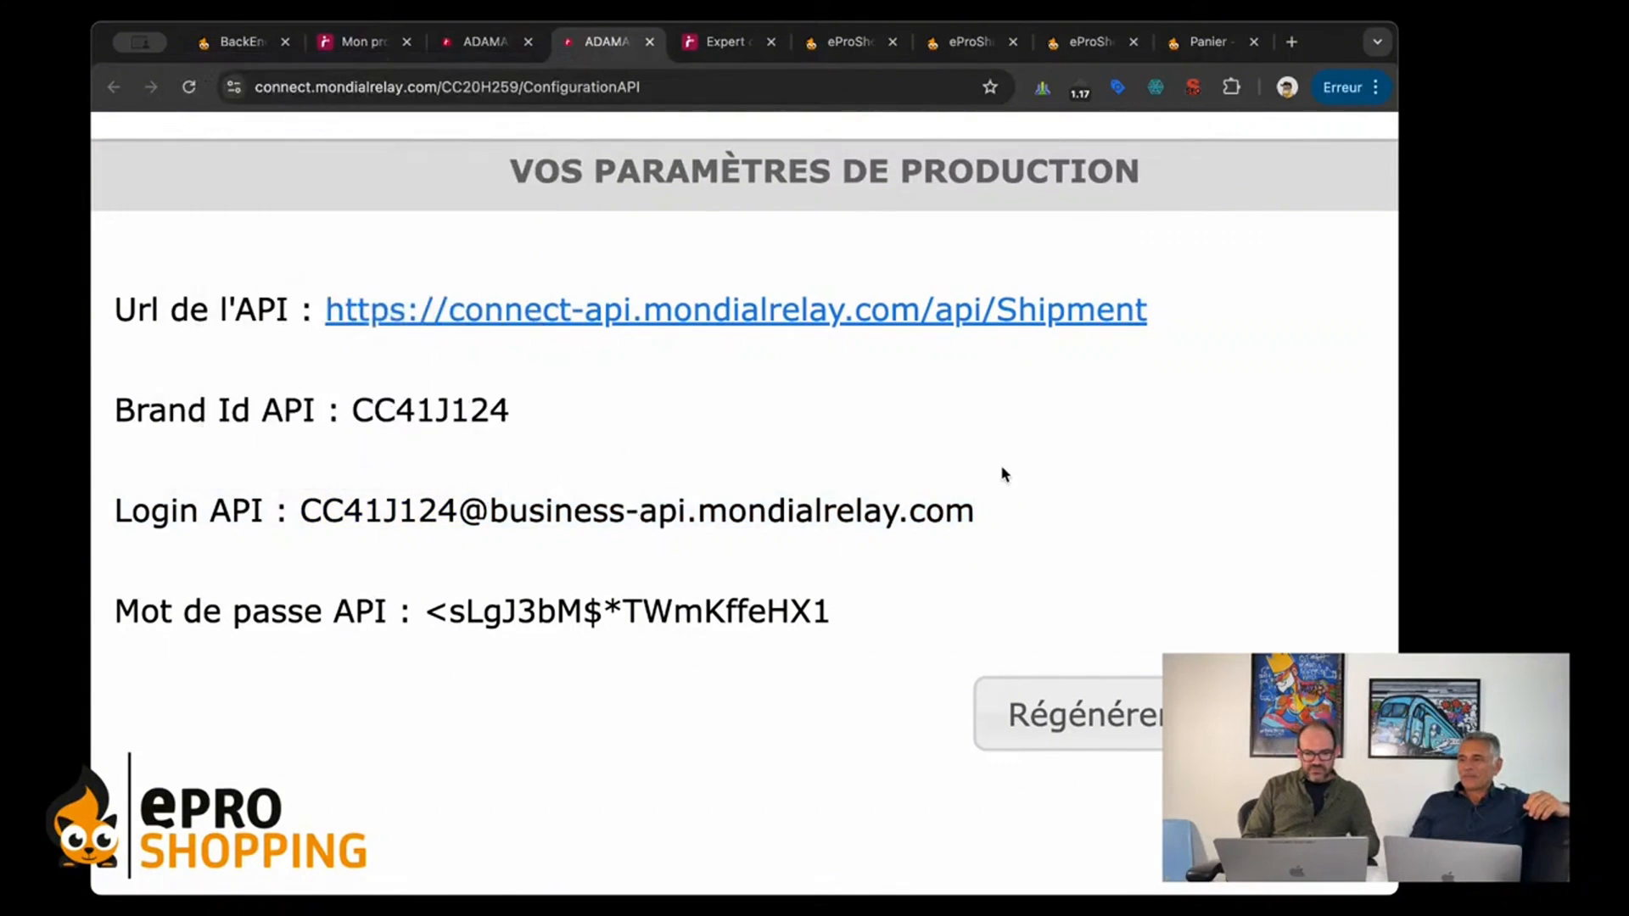
Step: Copy the production Login API from the Connect site into the Login API field of the eProShopping Connexion form
drag(965, 519, 287, 519)
key(super+c)
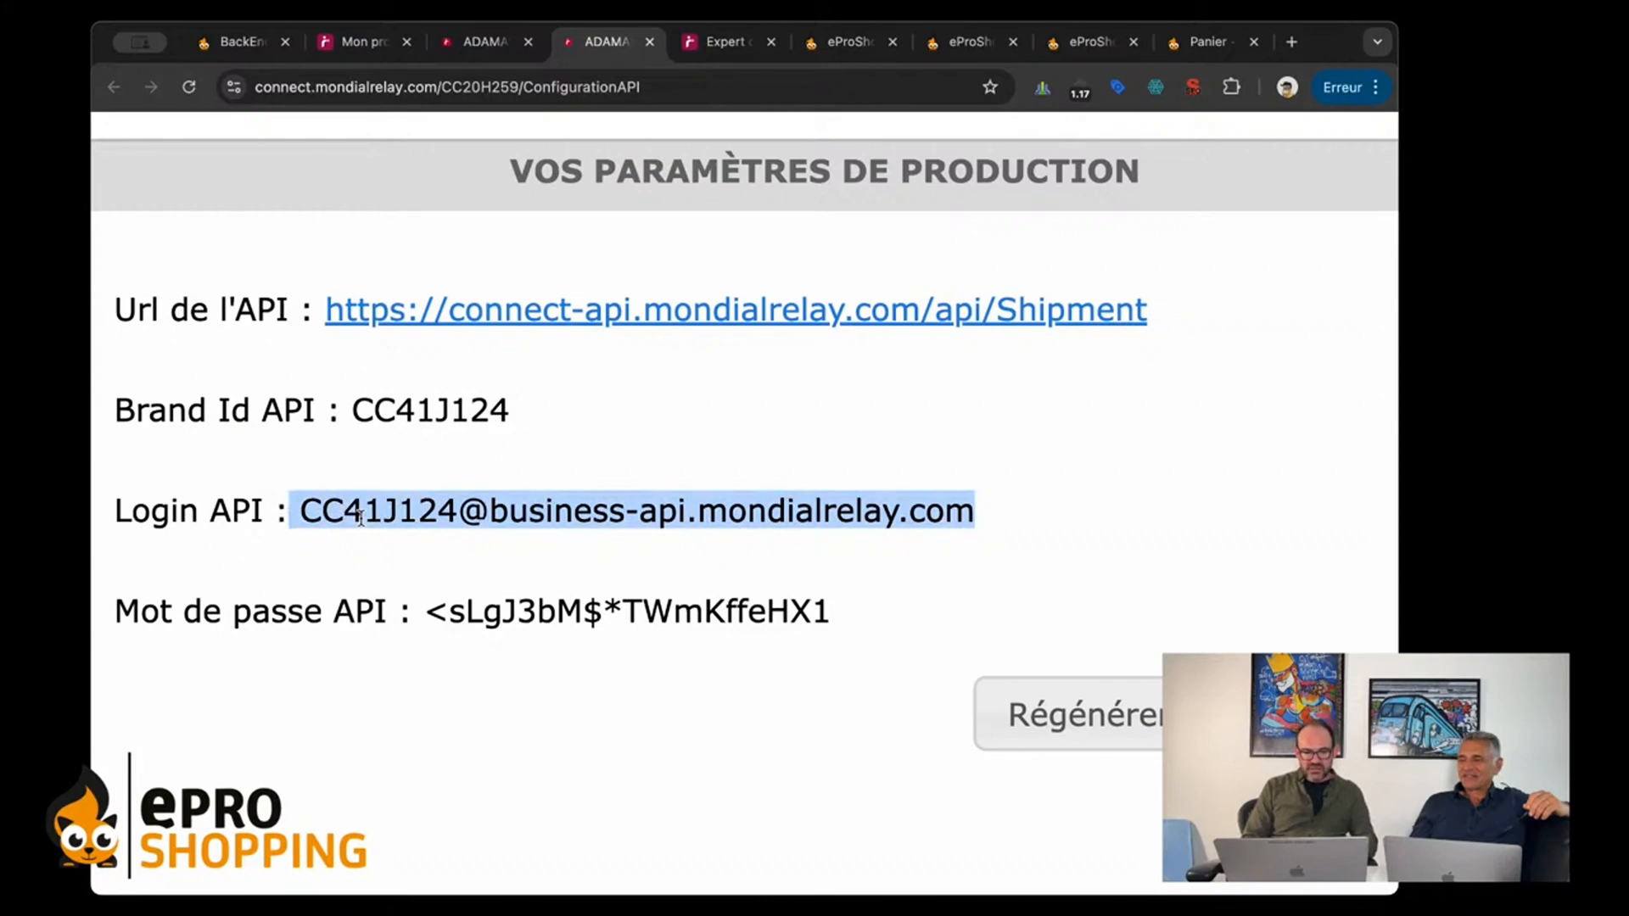
click(1087, 46)
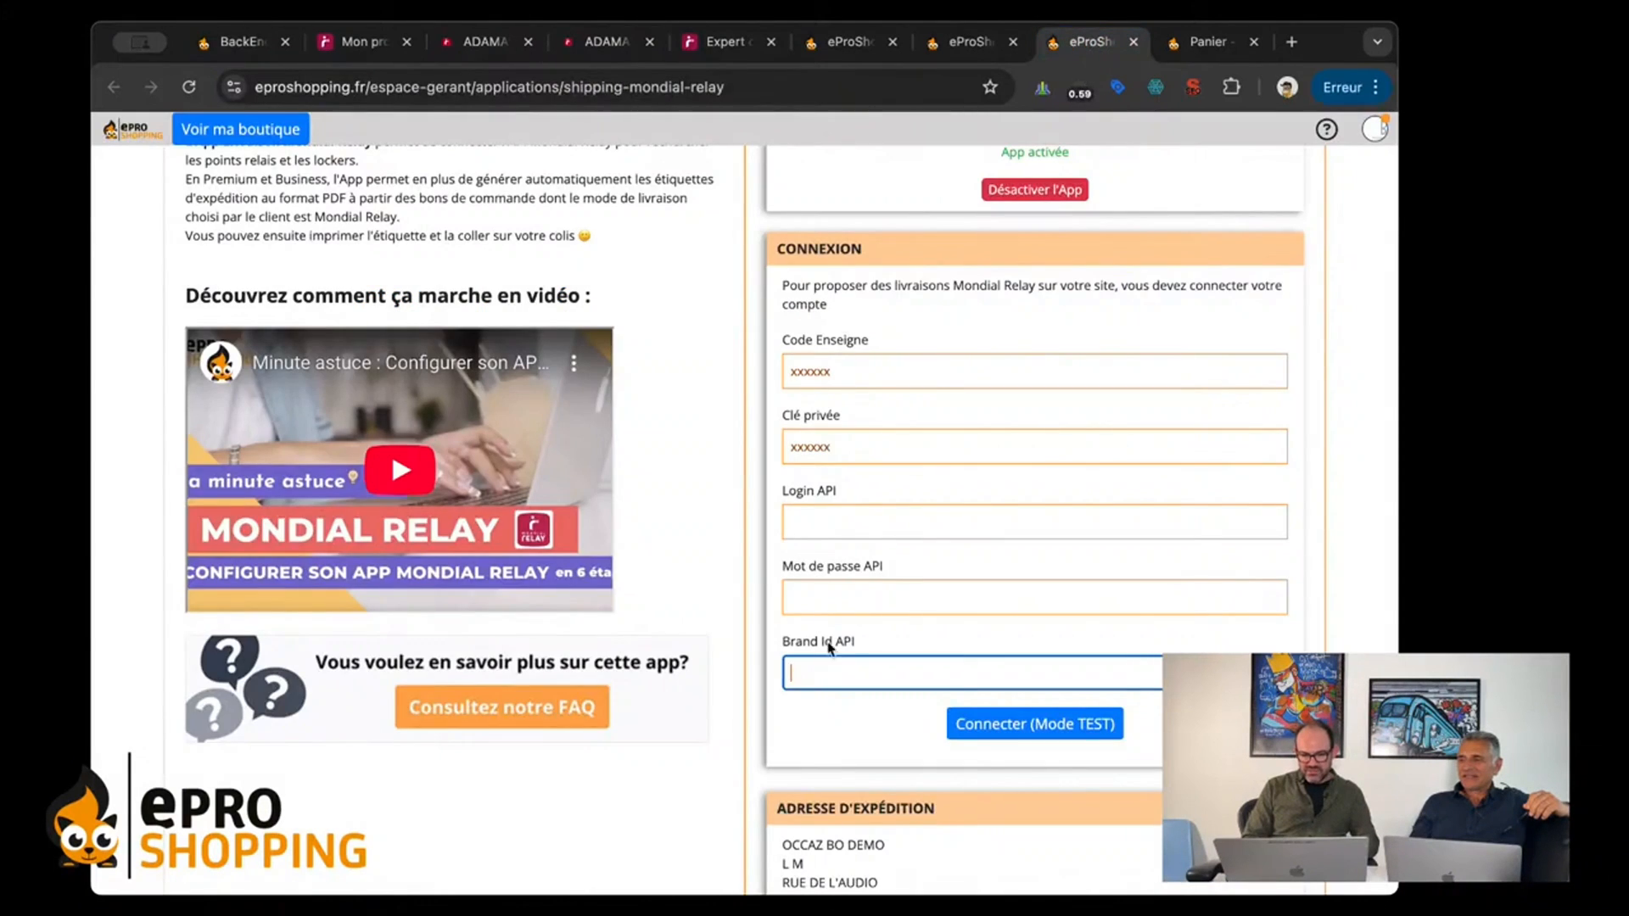
click(834, 532)
key(super+v)
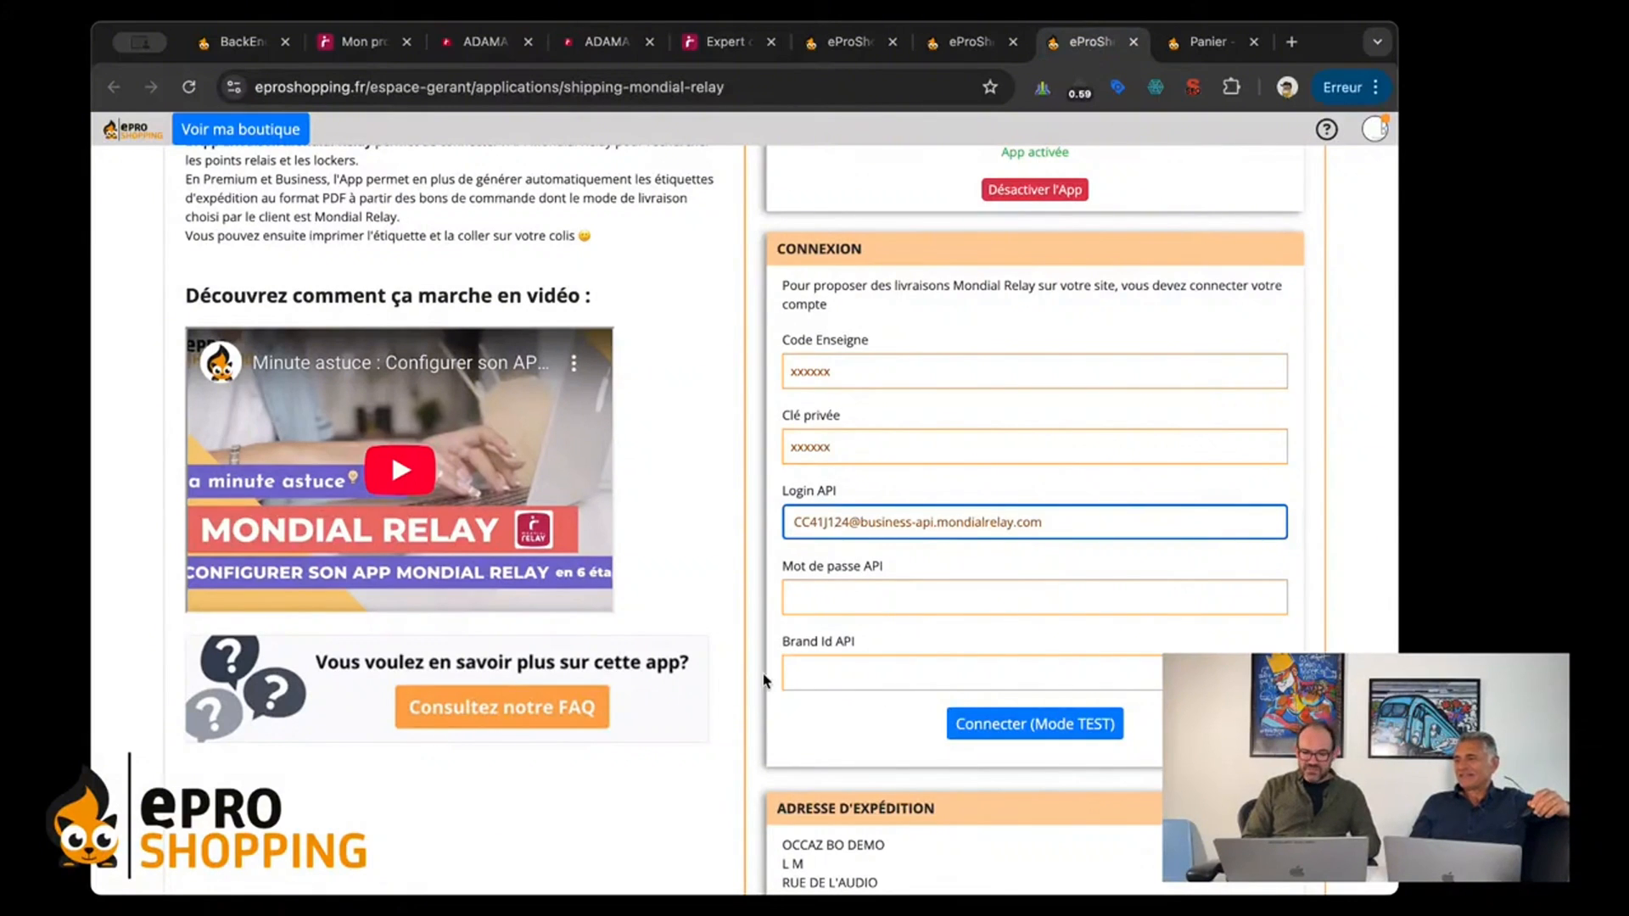
Step: Check the start of the pasted Login API for an extra space, and reselect only the login itself on the Connect site
click(801, 516)
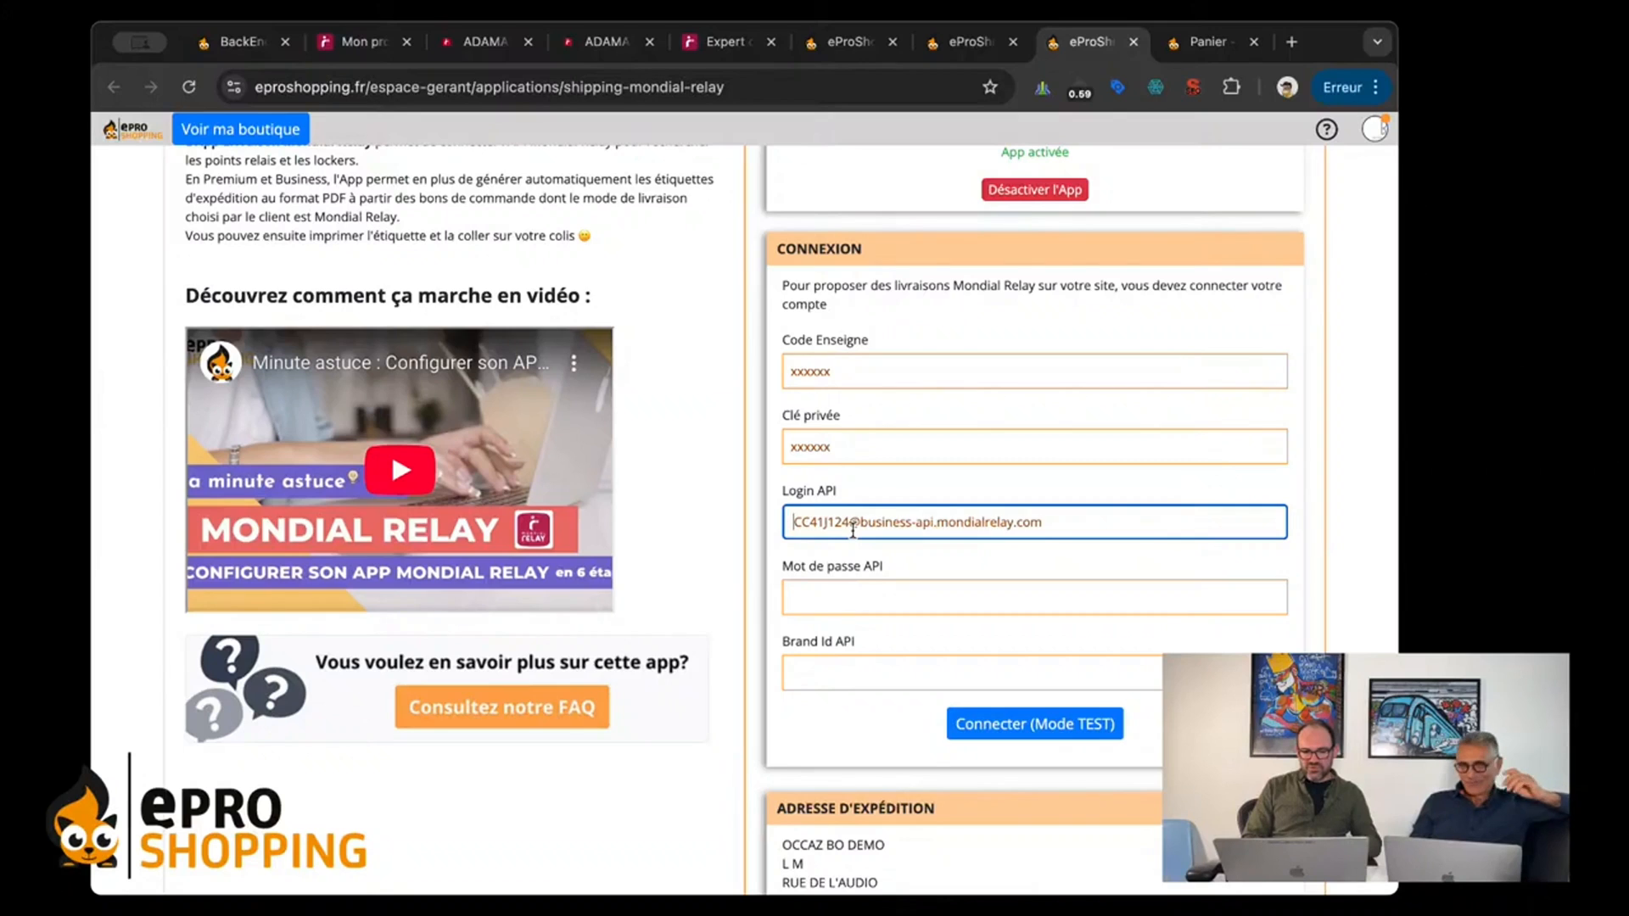
click(479, 42)
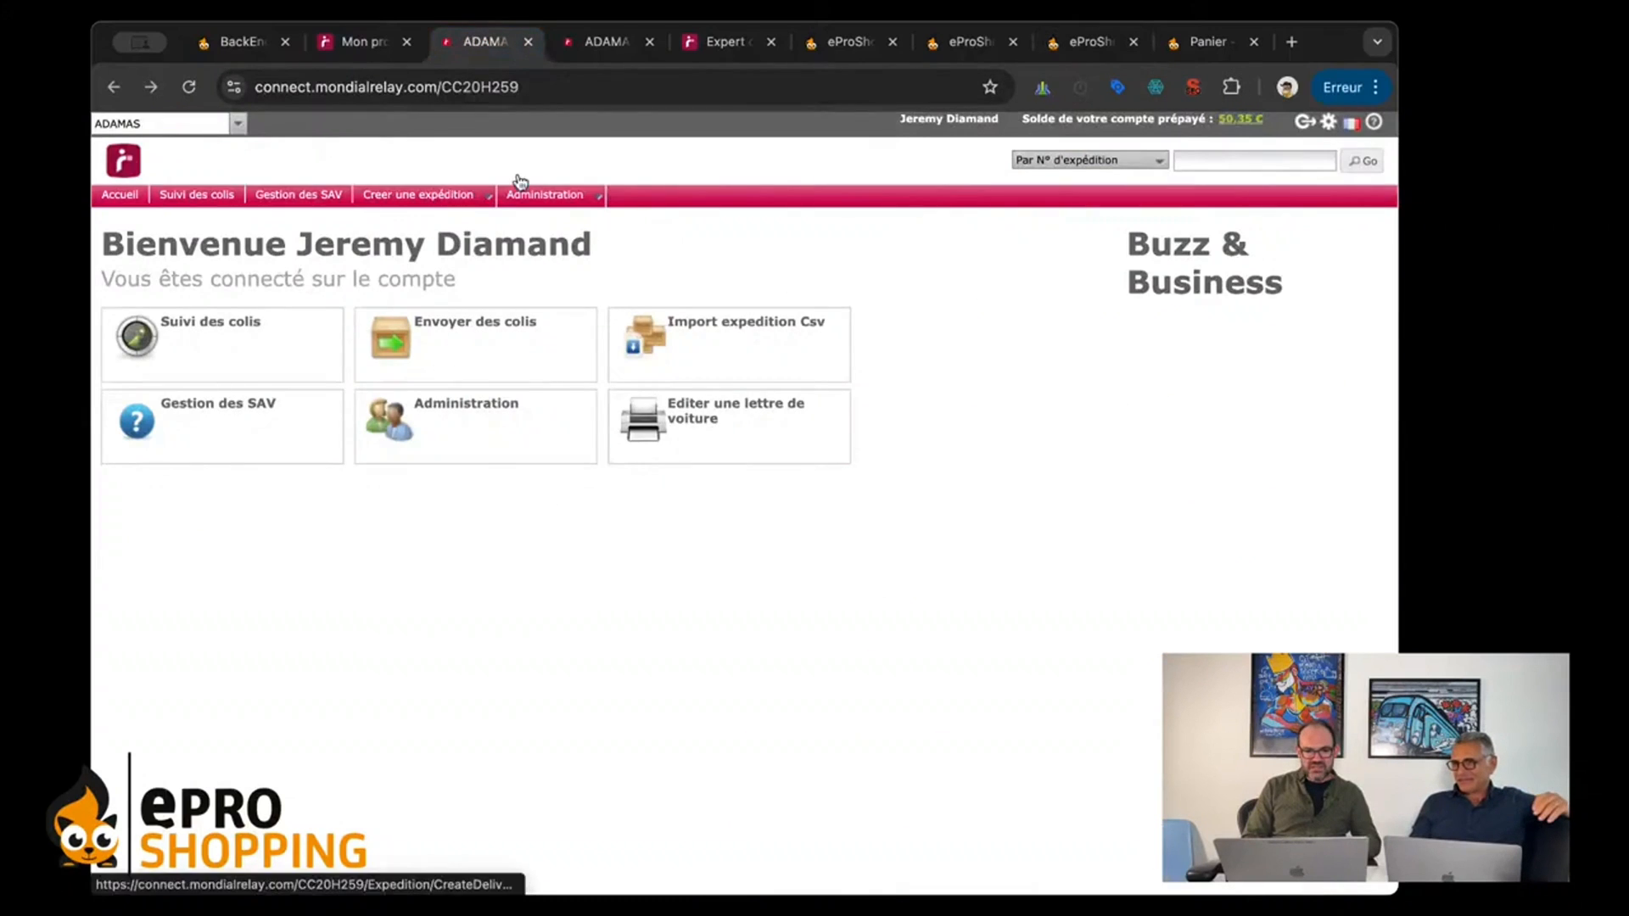
click(606, 41)
click(309, 532)
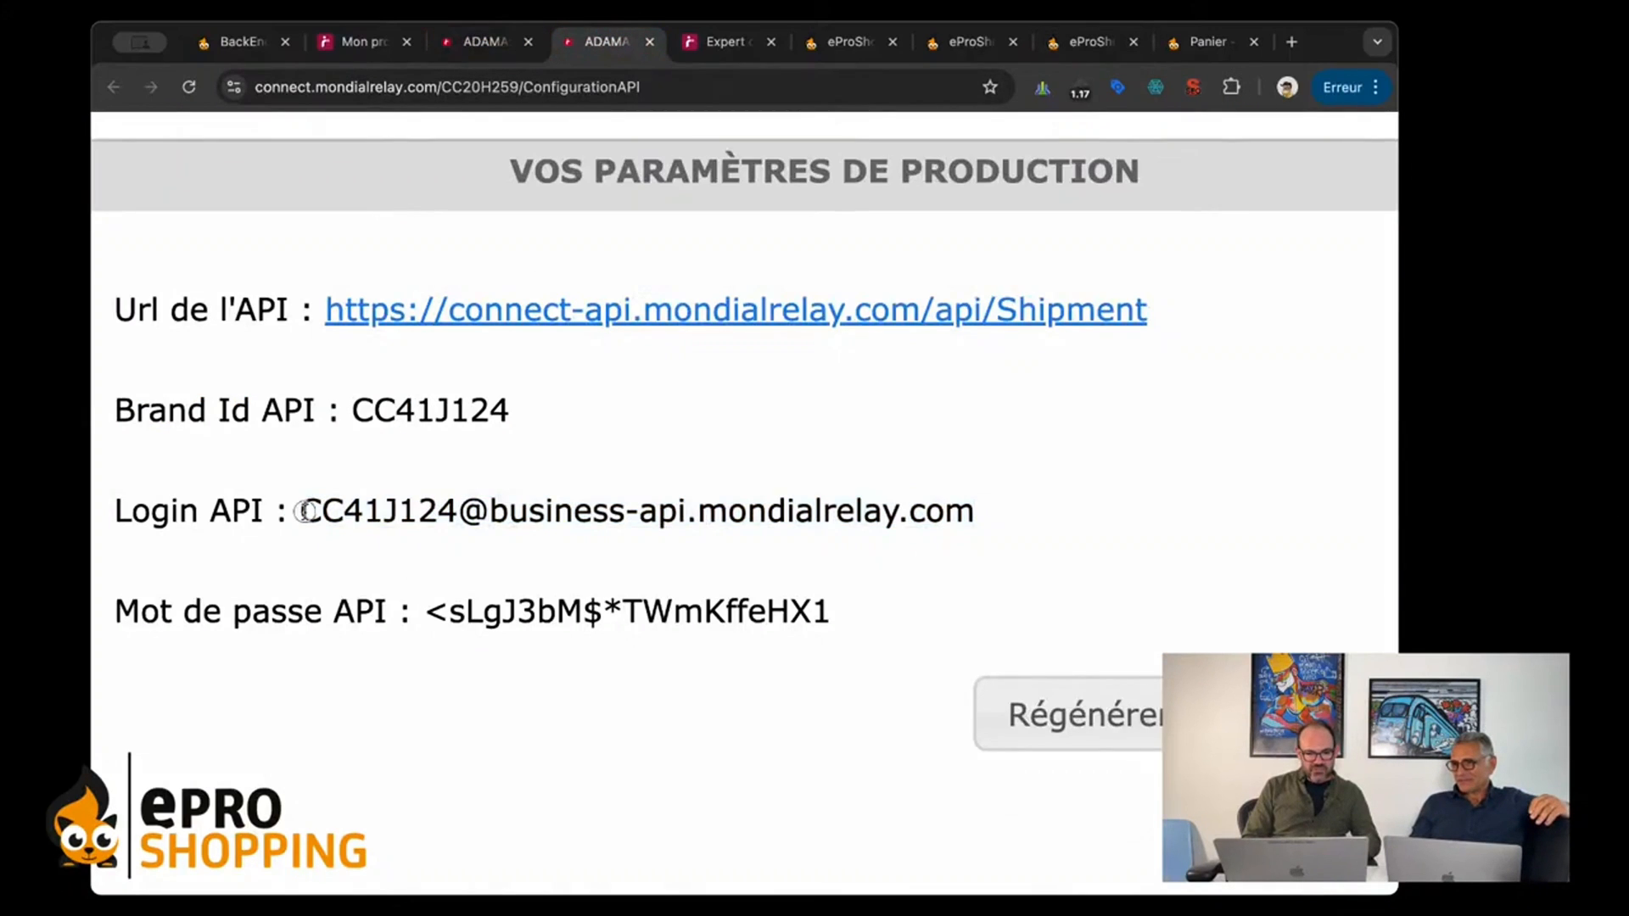
drag(304, 511, 1033, 527)
key(super+c)
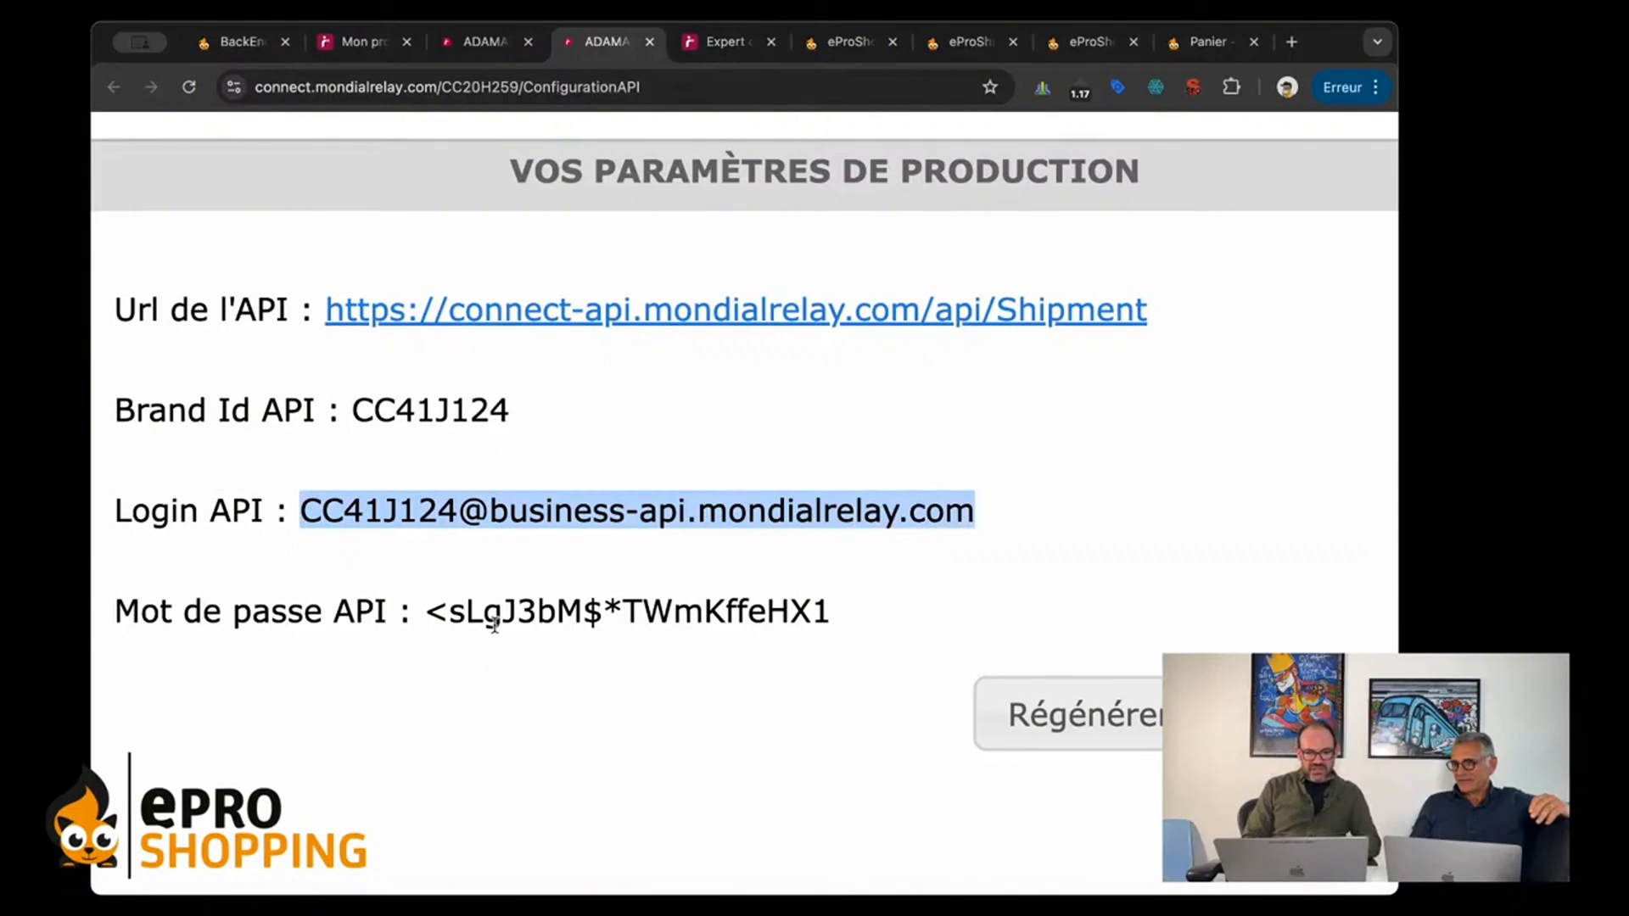
Step: Try to copy the complete production API password into the Mot de passe API field of the eProShopping Connexion form
click(434, 612)
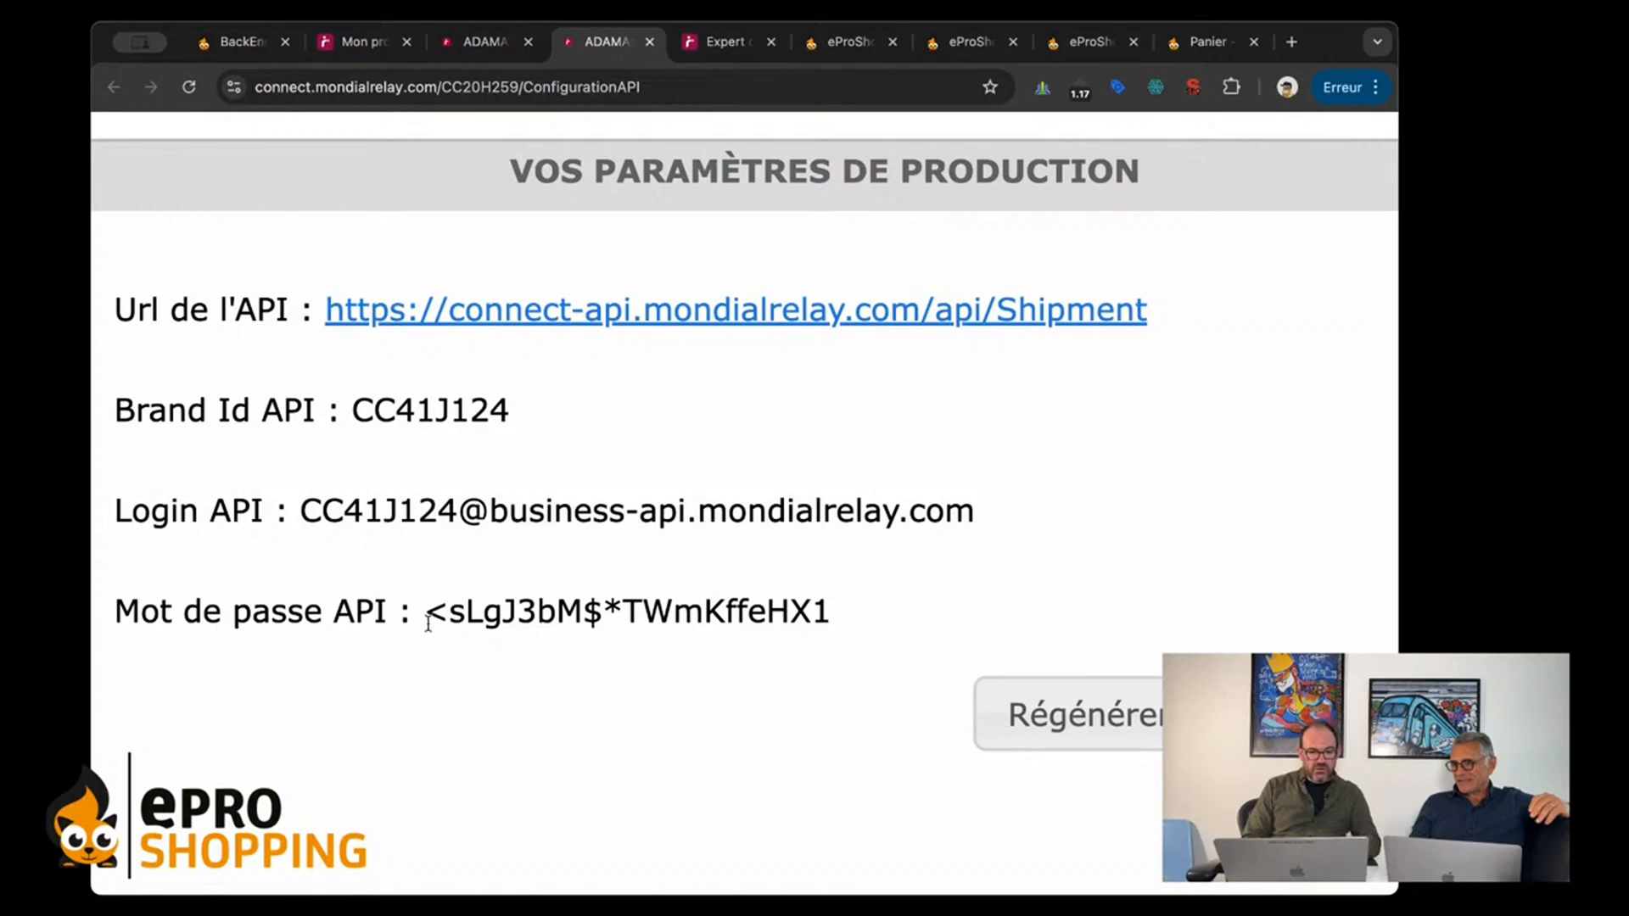
drag(447, 613, 820, 611)
click(450, 626)
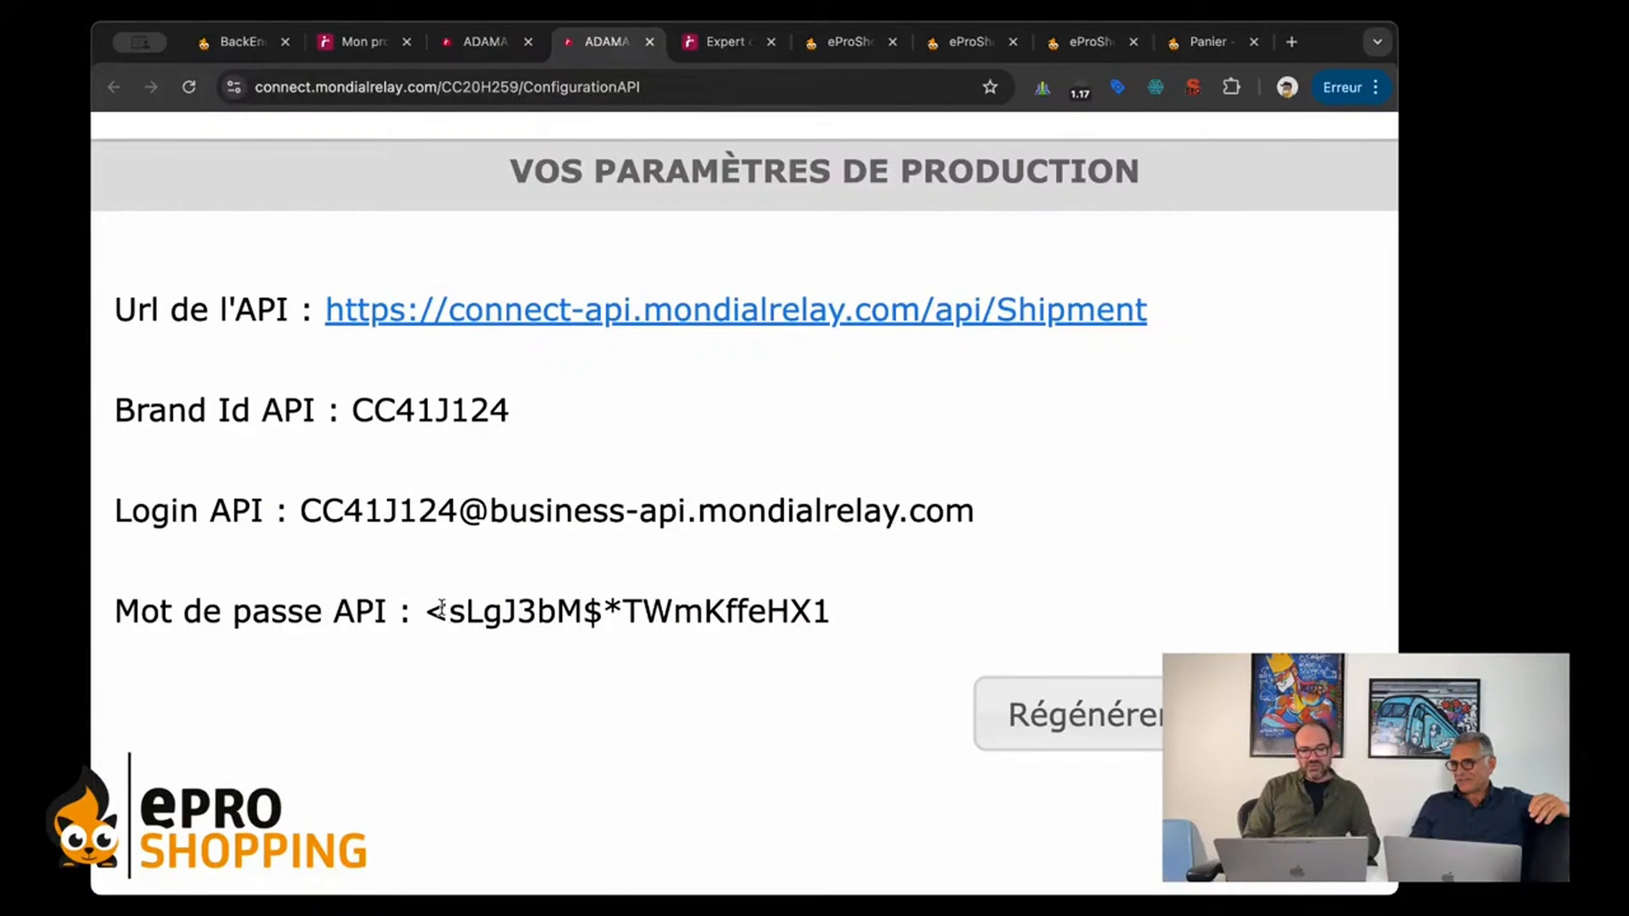
drag(843, 611, 433, 604)
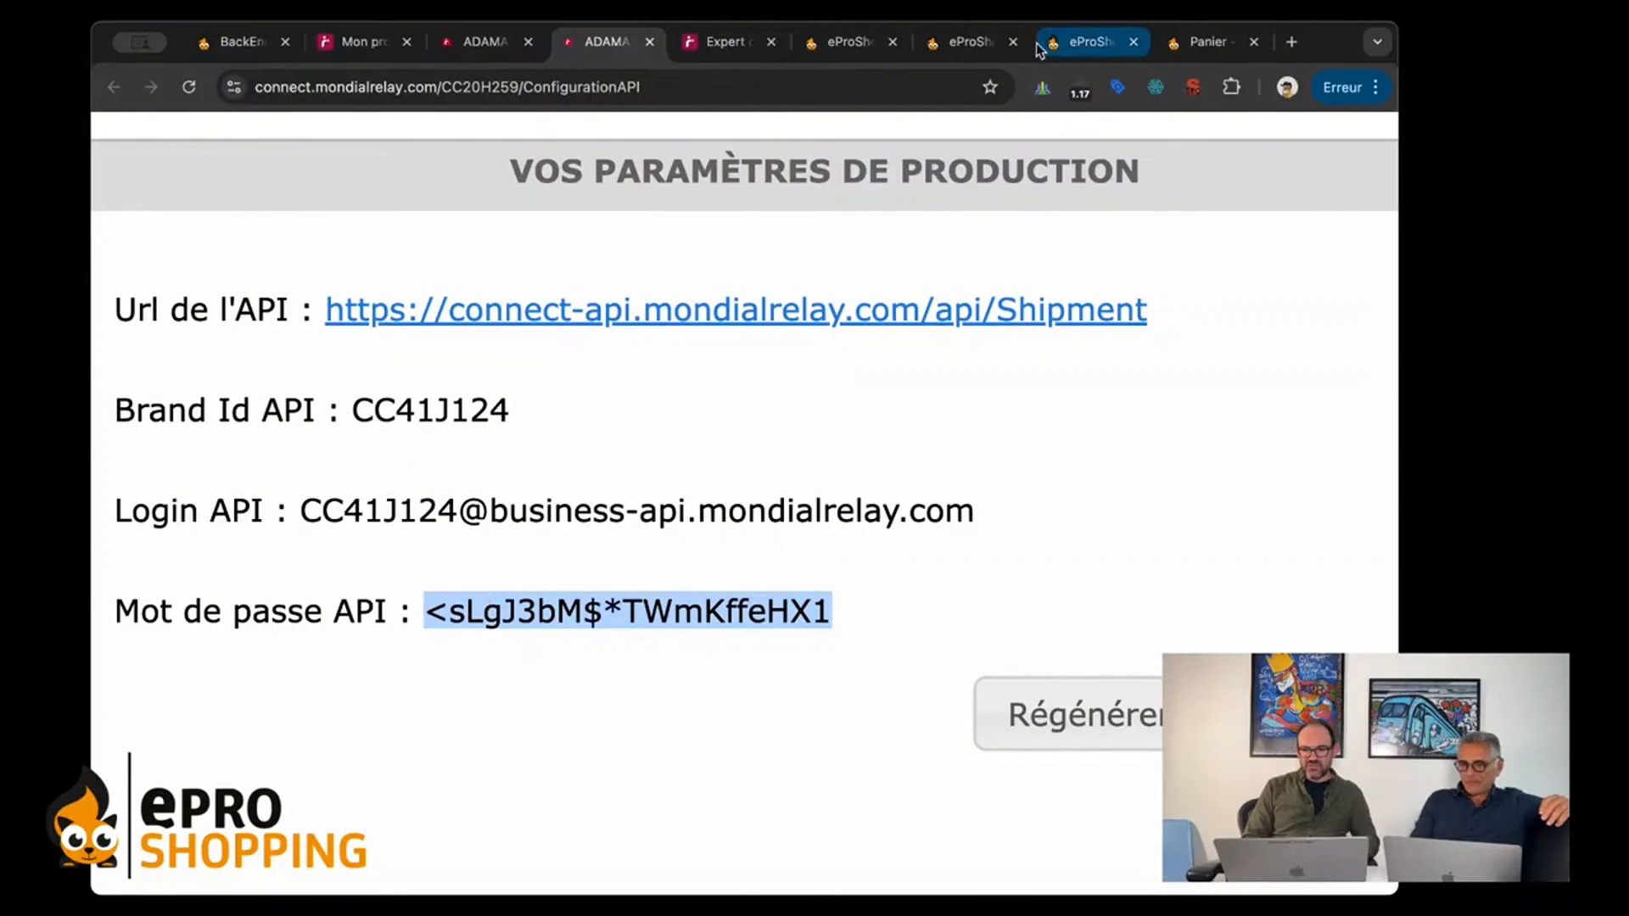
click(1060, 41)
click(817, 598)
key(super+v)
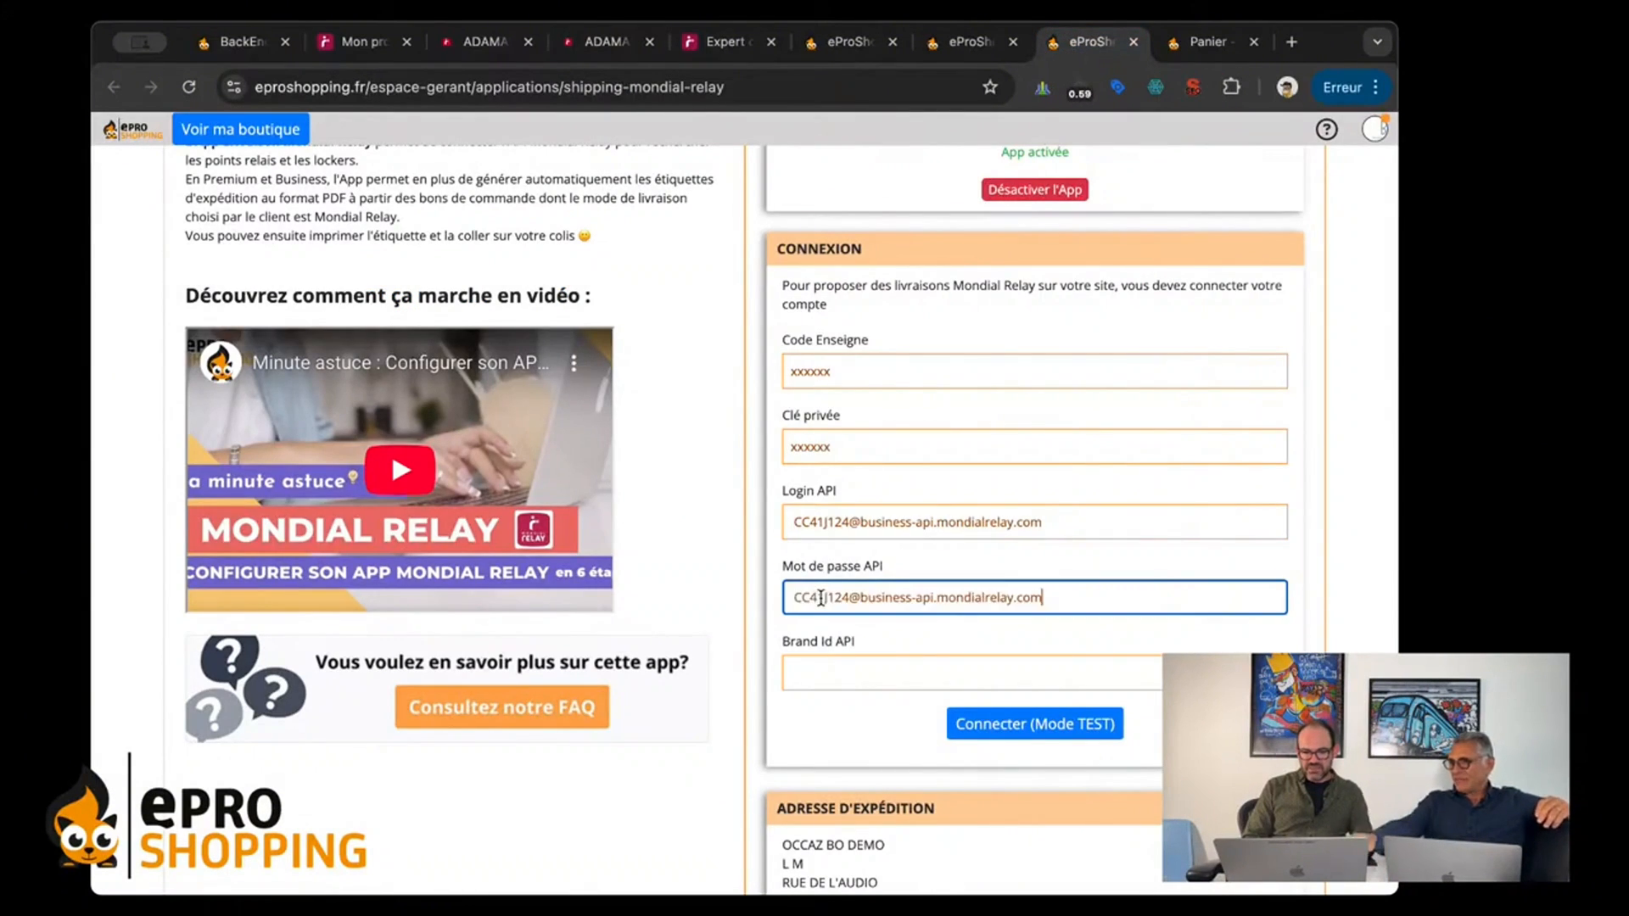
Step: Copy the production Brand Id API from the Connect site into the Brand Id API field of the eProShopping Connexion form
click(817, 674)
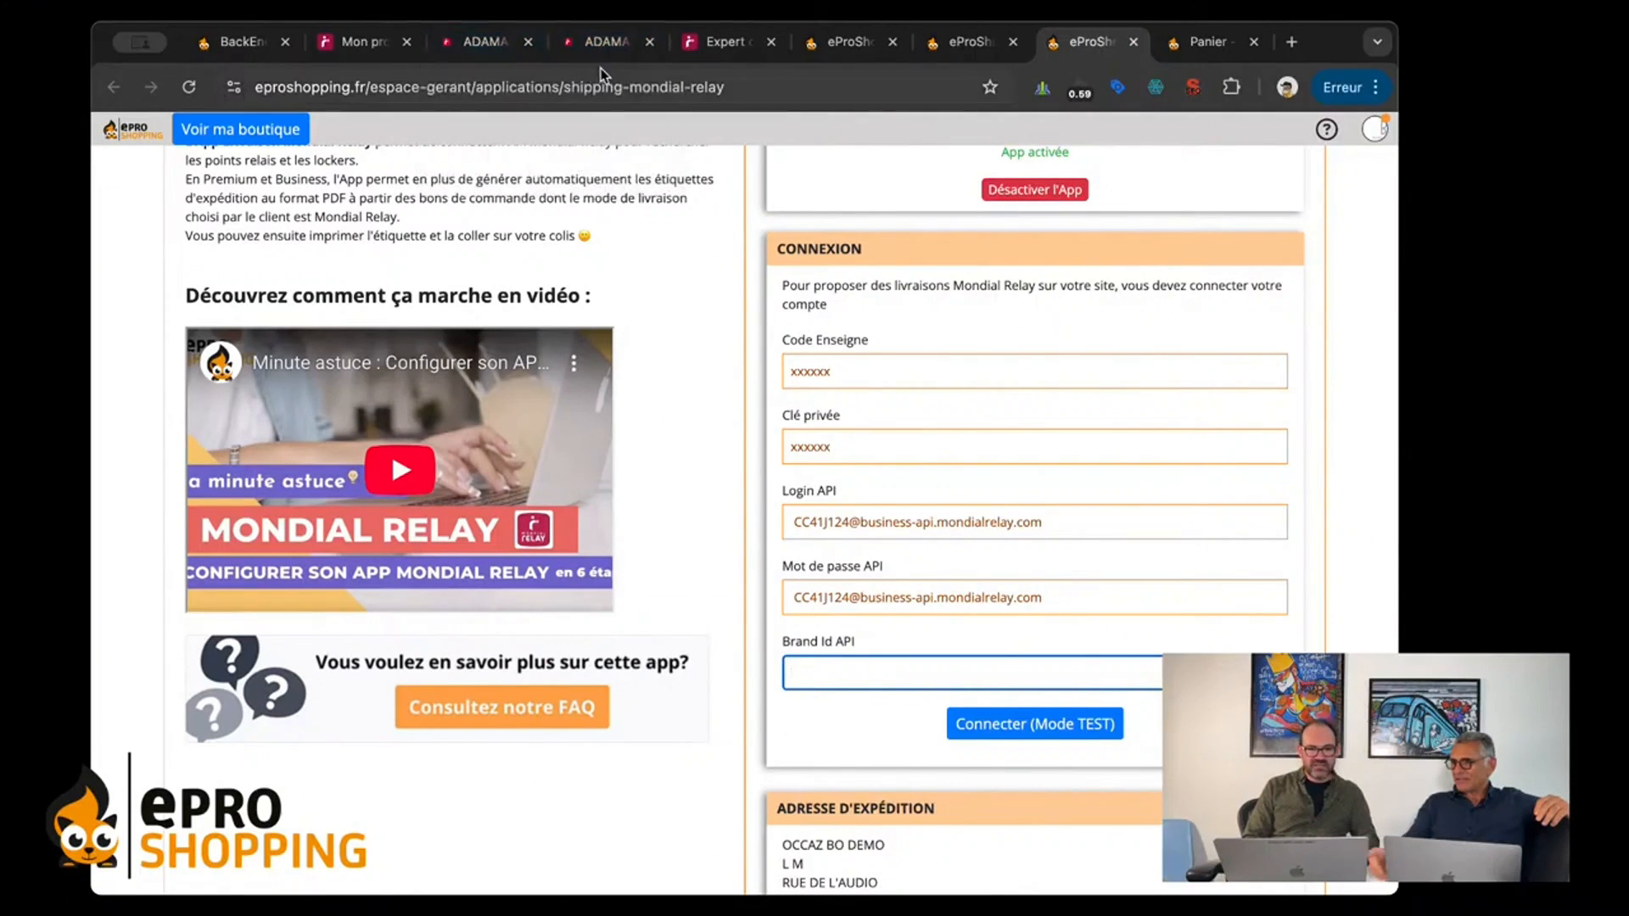
click(604, 42)
double_click(377, 413)
key(super+c)
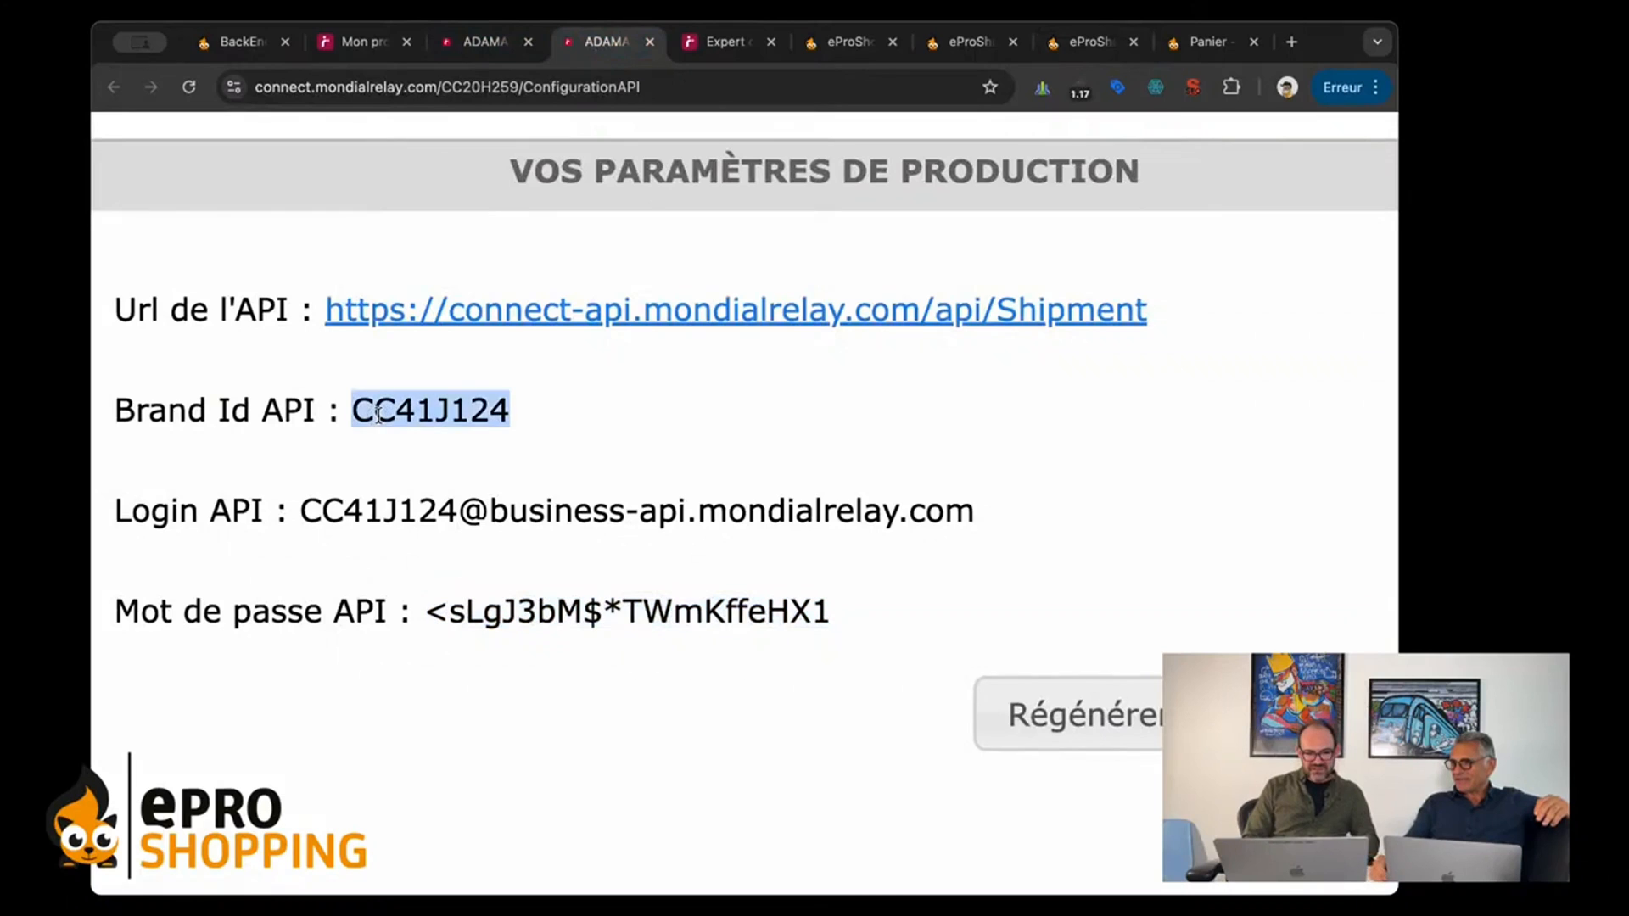
click(1091, 42)
key(super+v)
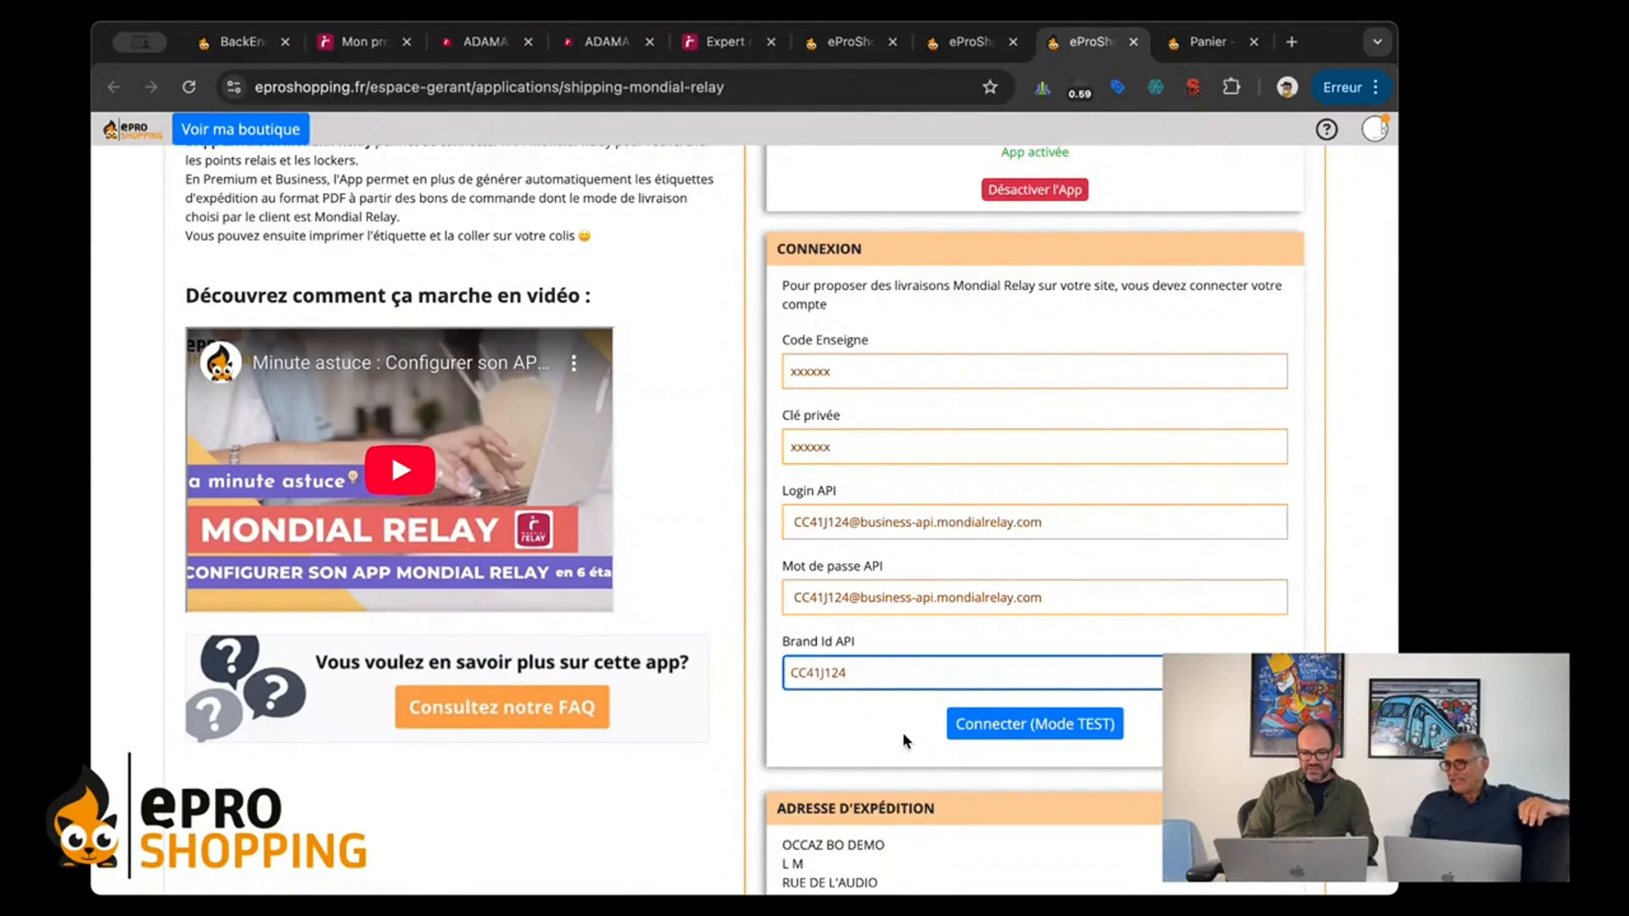
Step: Check the filled-in Connexion form and the shipping address below it, and connect the Mondial Relay account in TEST mode
scroll(869, 751, down, 1)
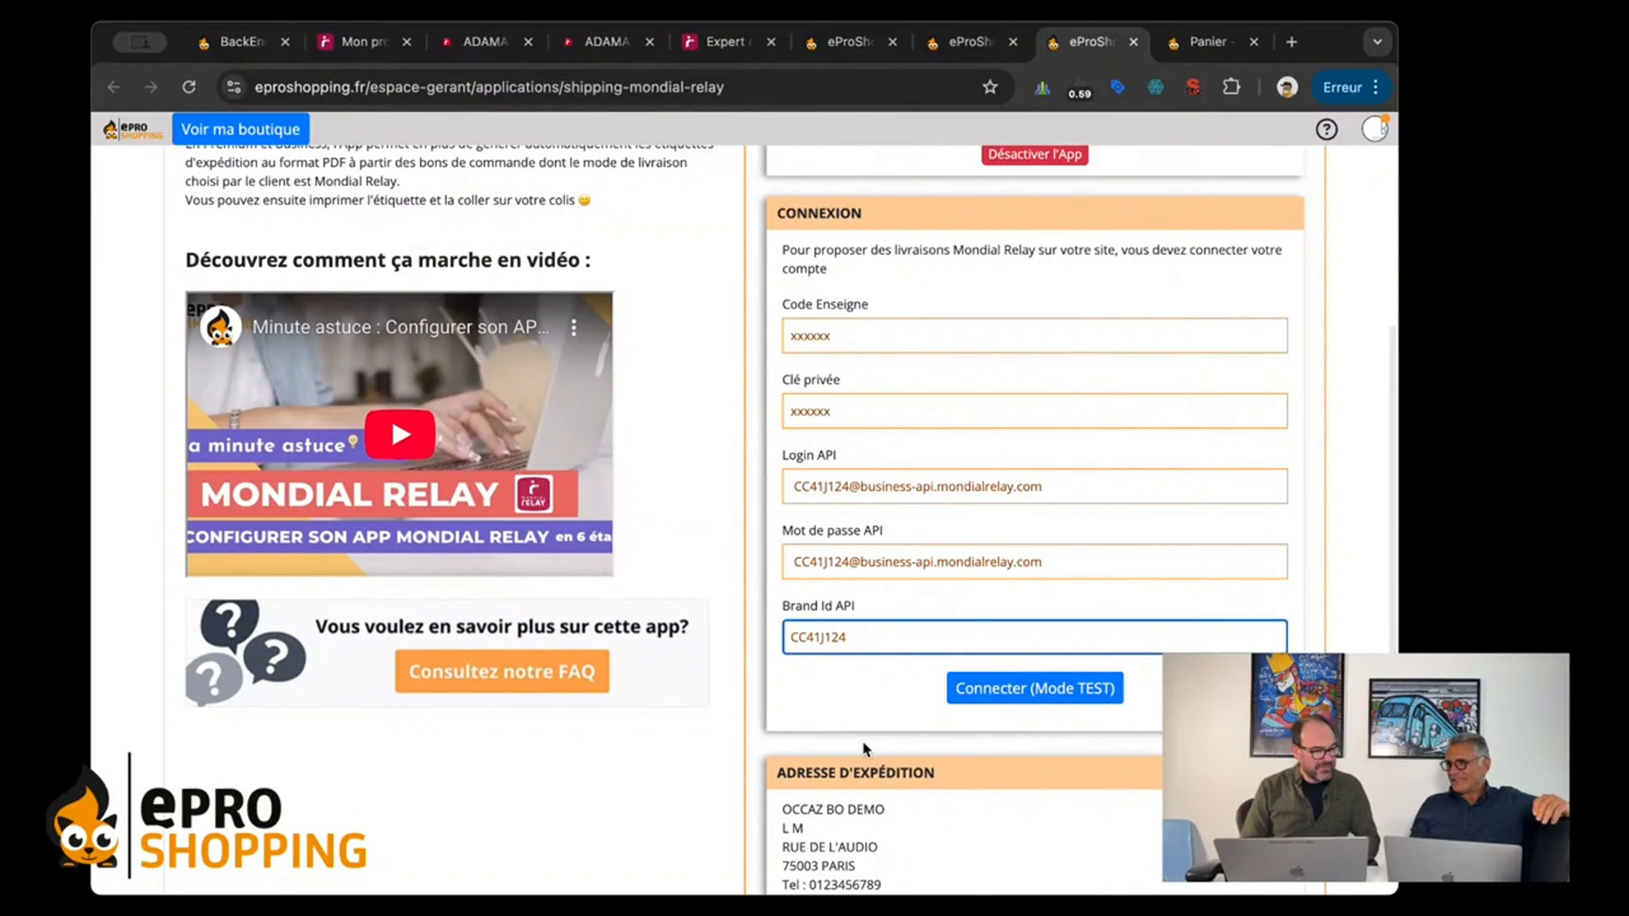
scroll(865, 749, down, 3)
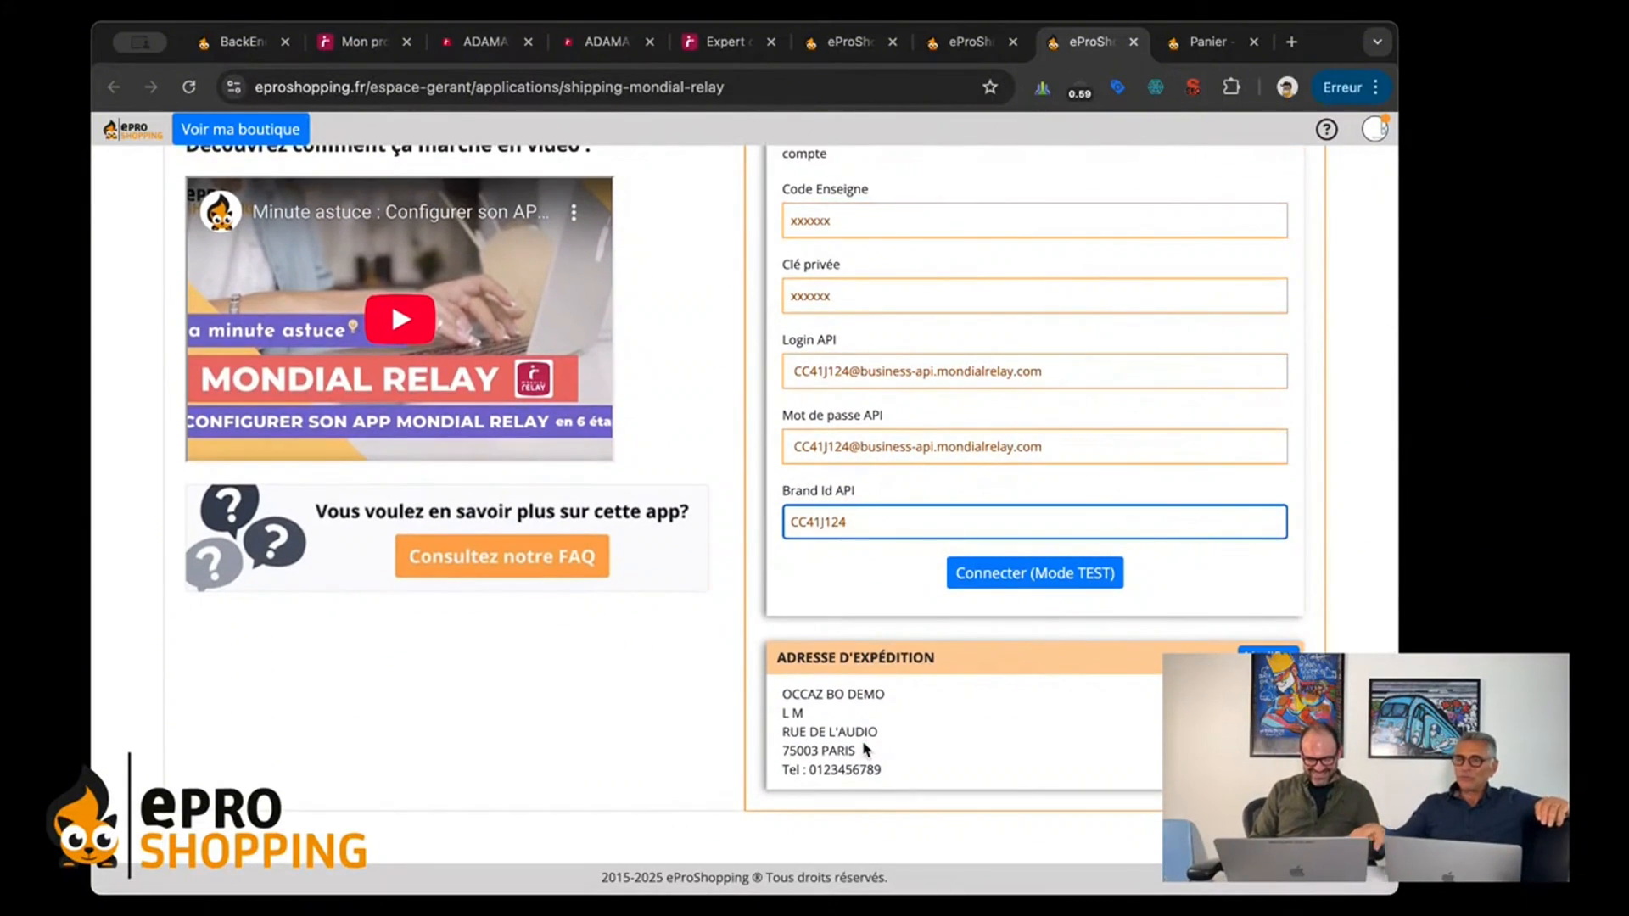
scroll(863, 748, up, 10)
scroll(859, 721, down, 6)
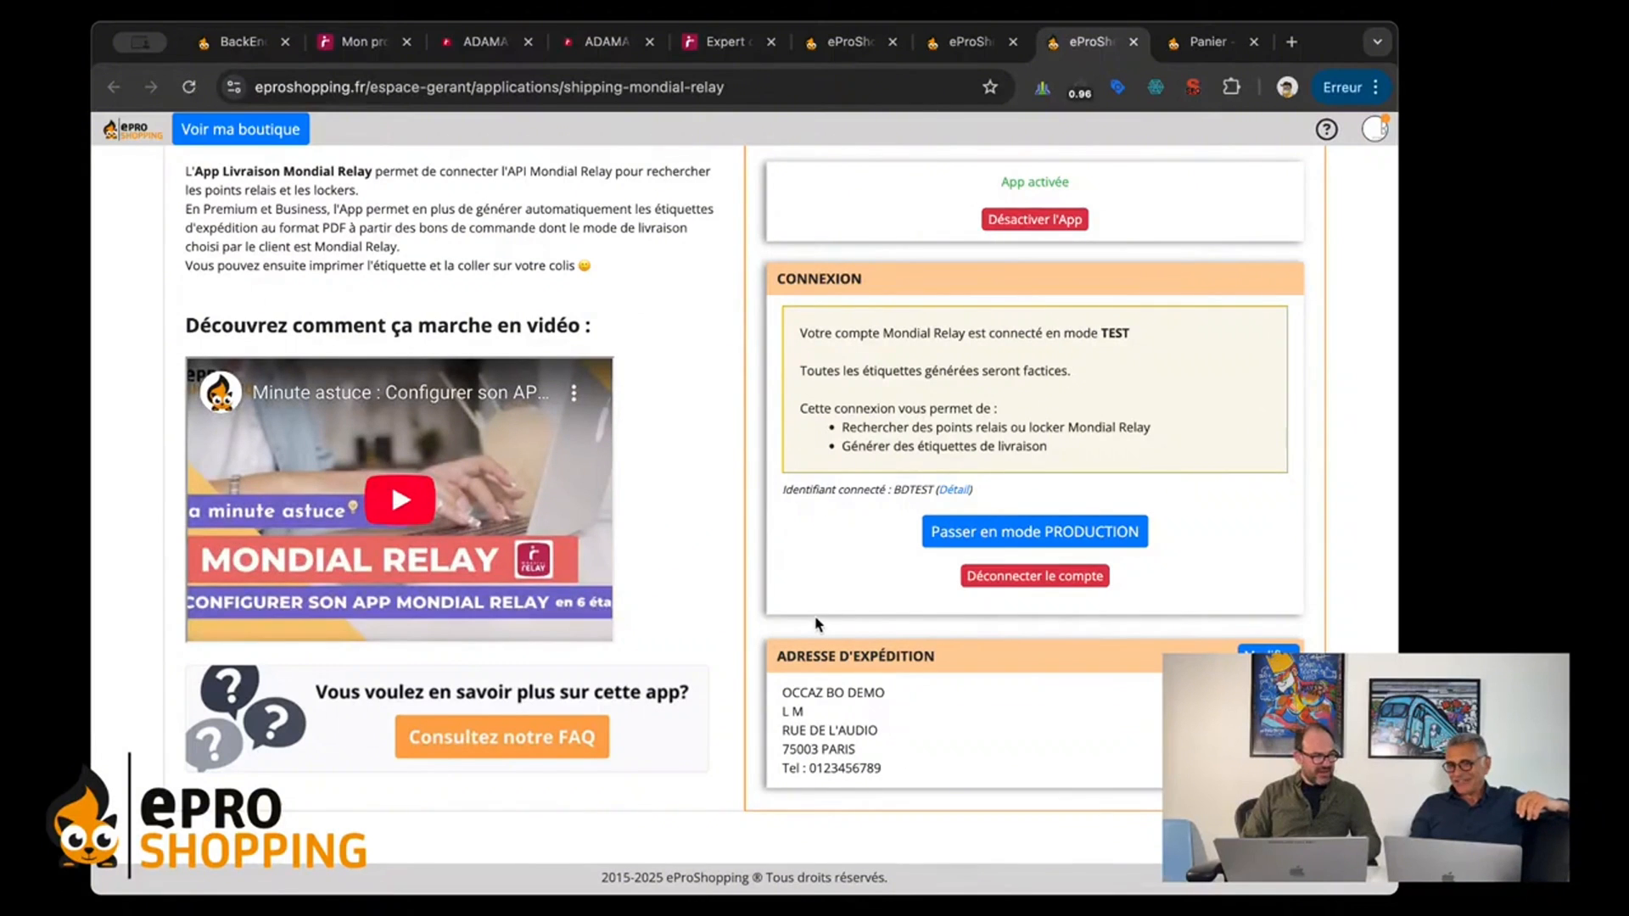
Step: Examine the Connexion section of the Mondial Relay app for the connection mode, its label restrictions and the functions it allows
scroll(777, 547, up, 3)
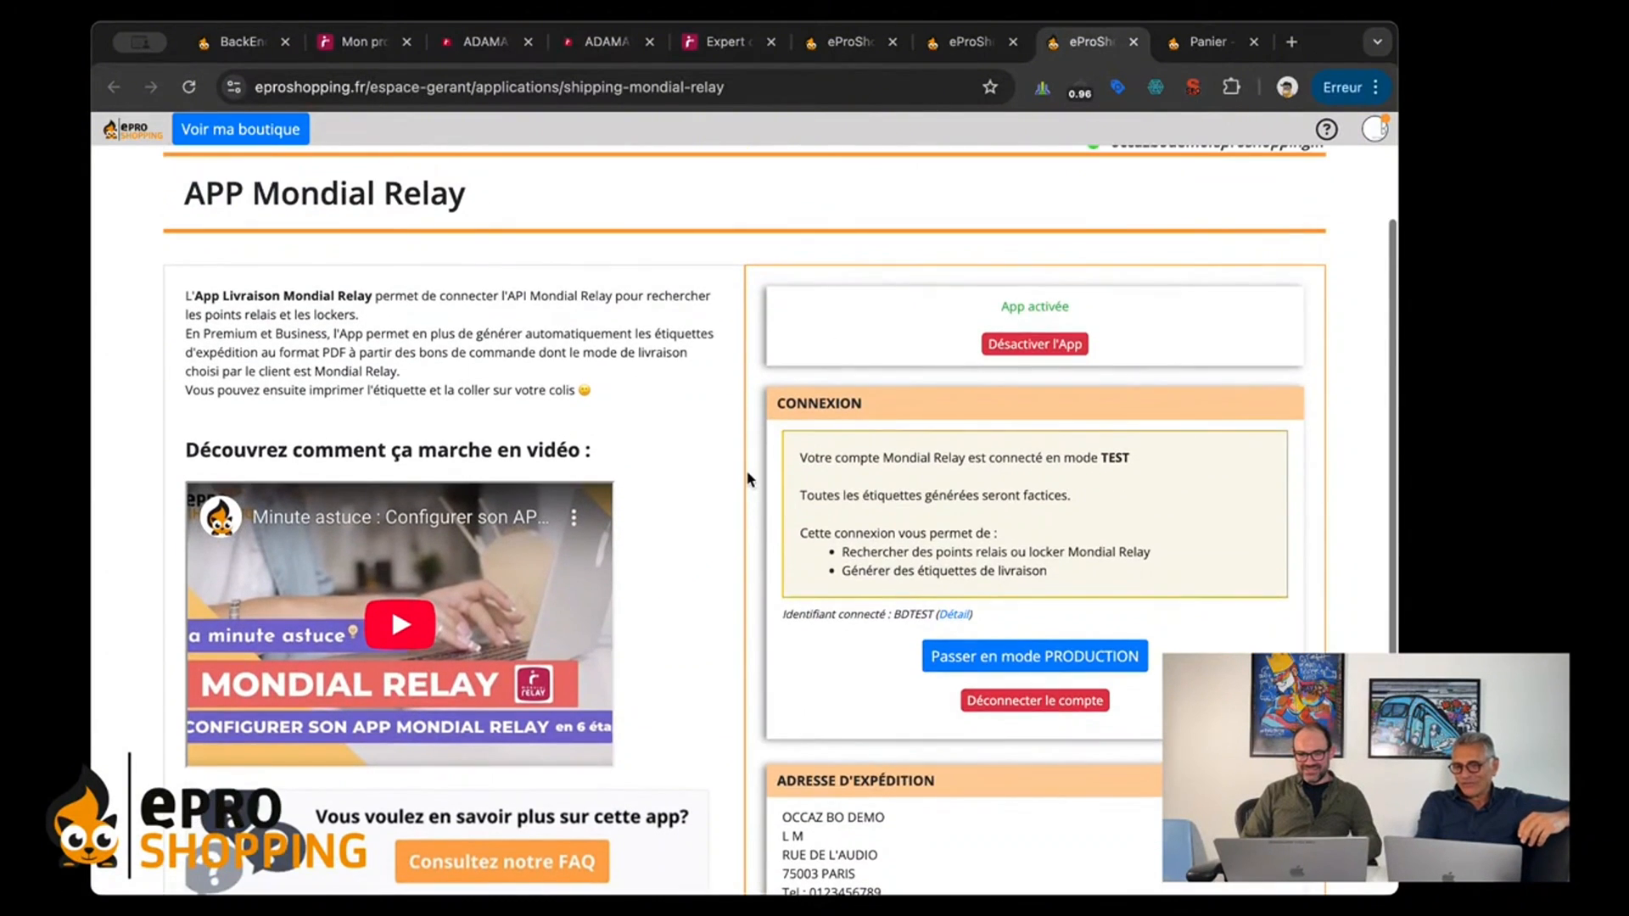
drag(781, 458, 1131, 571)
click(1134, 577)
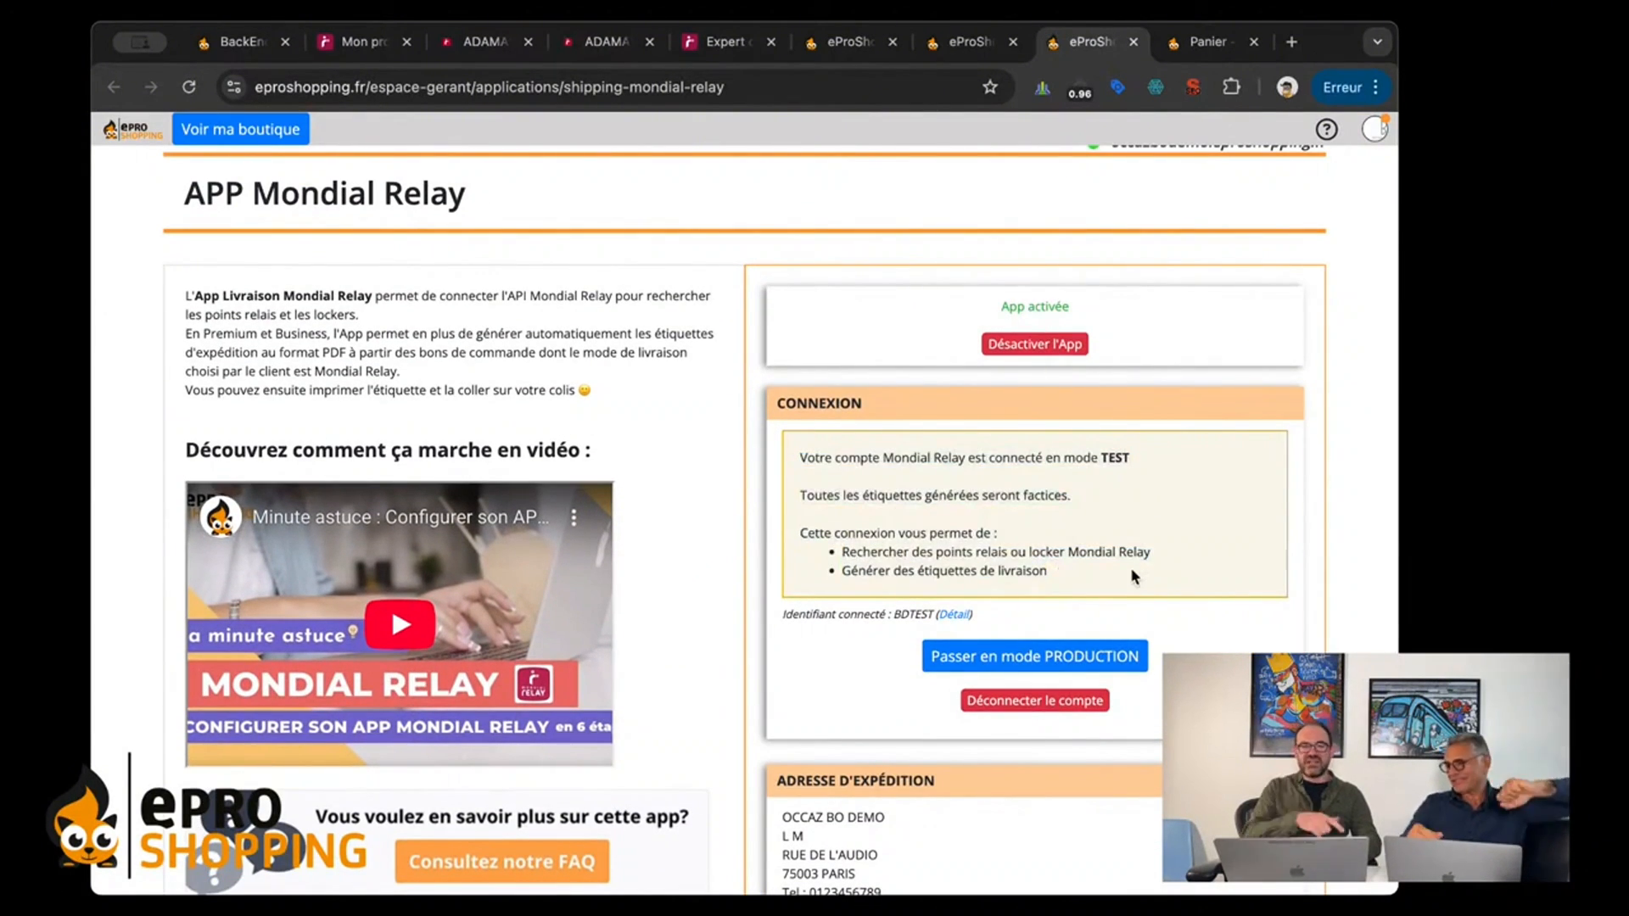
scroll(1131, 576, down, 1)
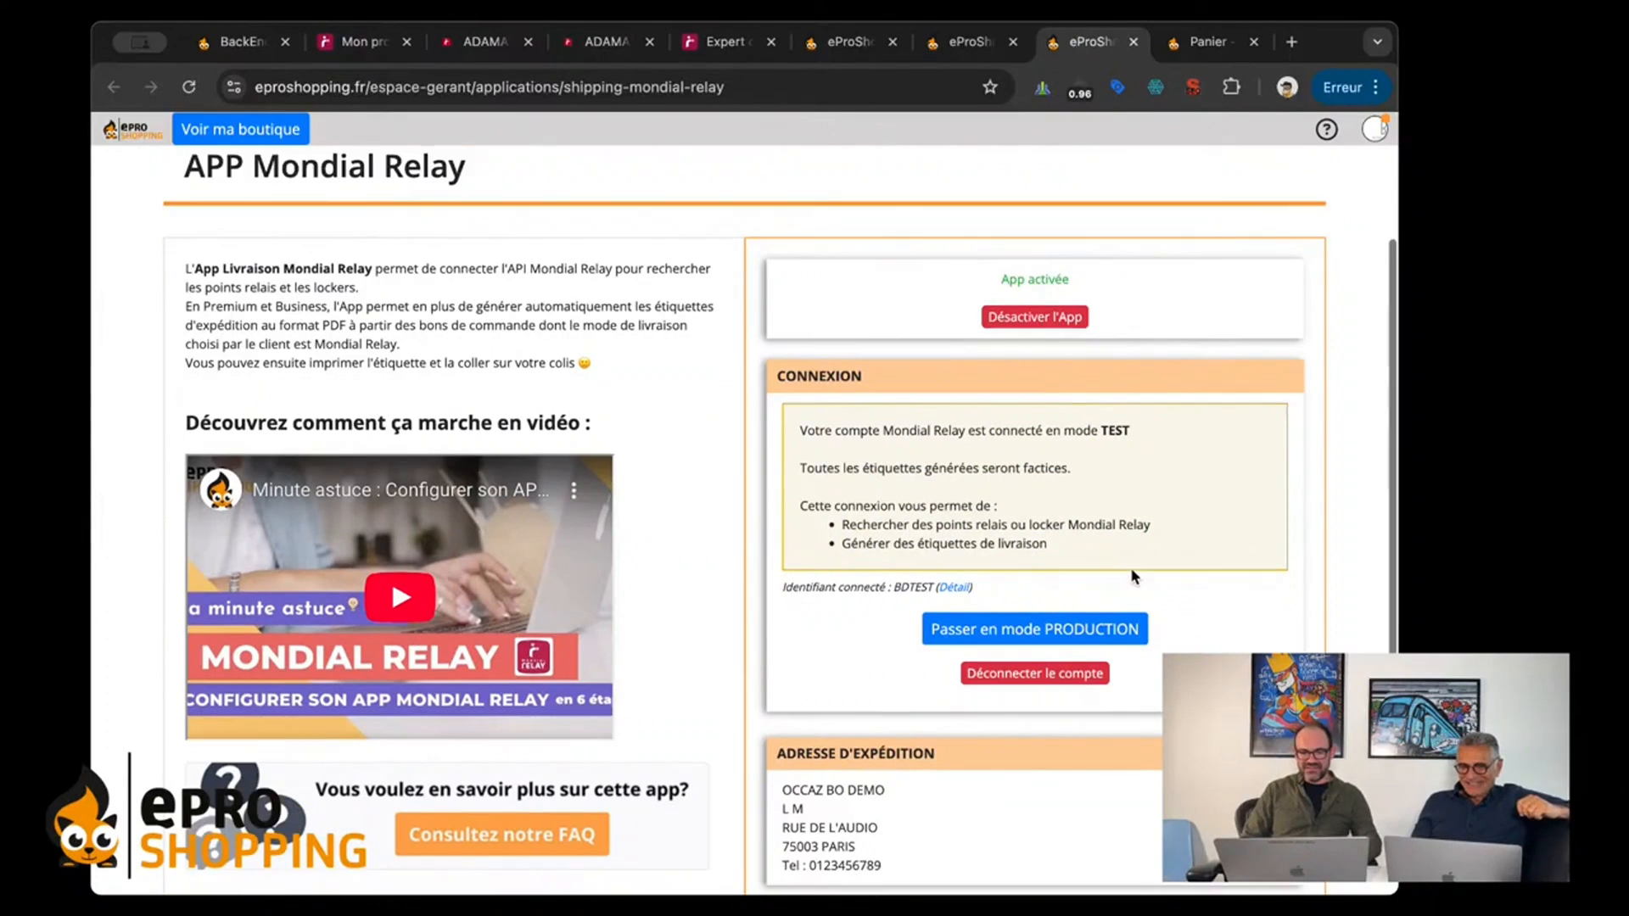
scroll(1131, 575, up, 2)
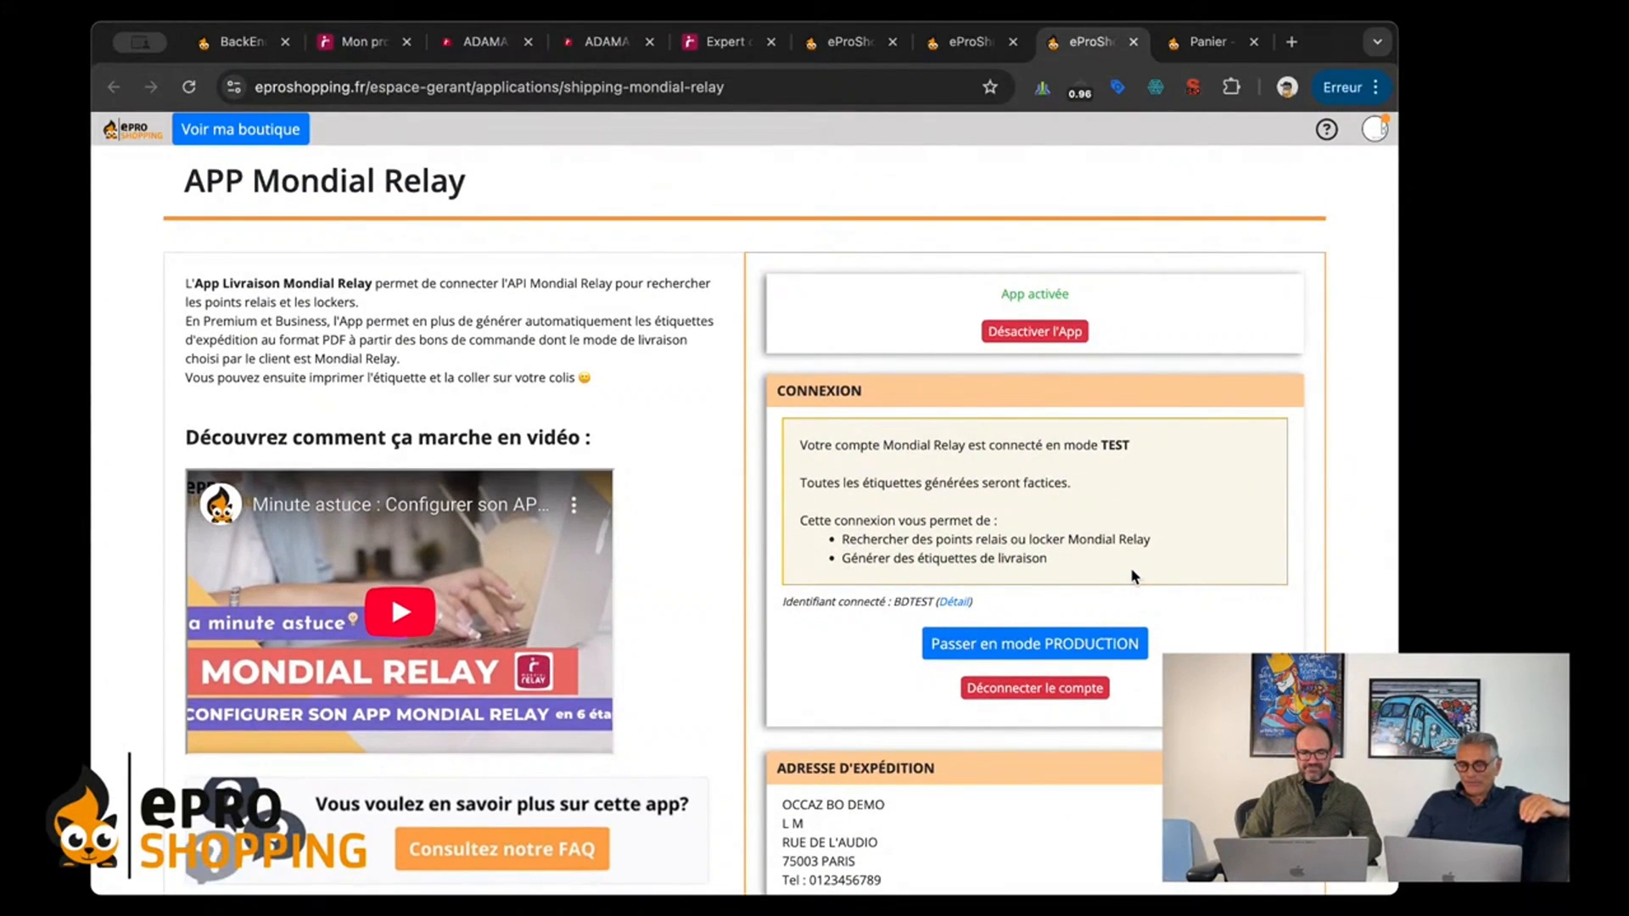
scroll(1132, 576, up, 2)
scroll(1078, 475, down, 1)
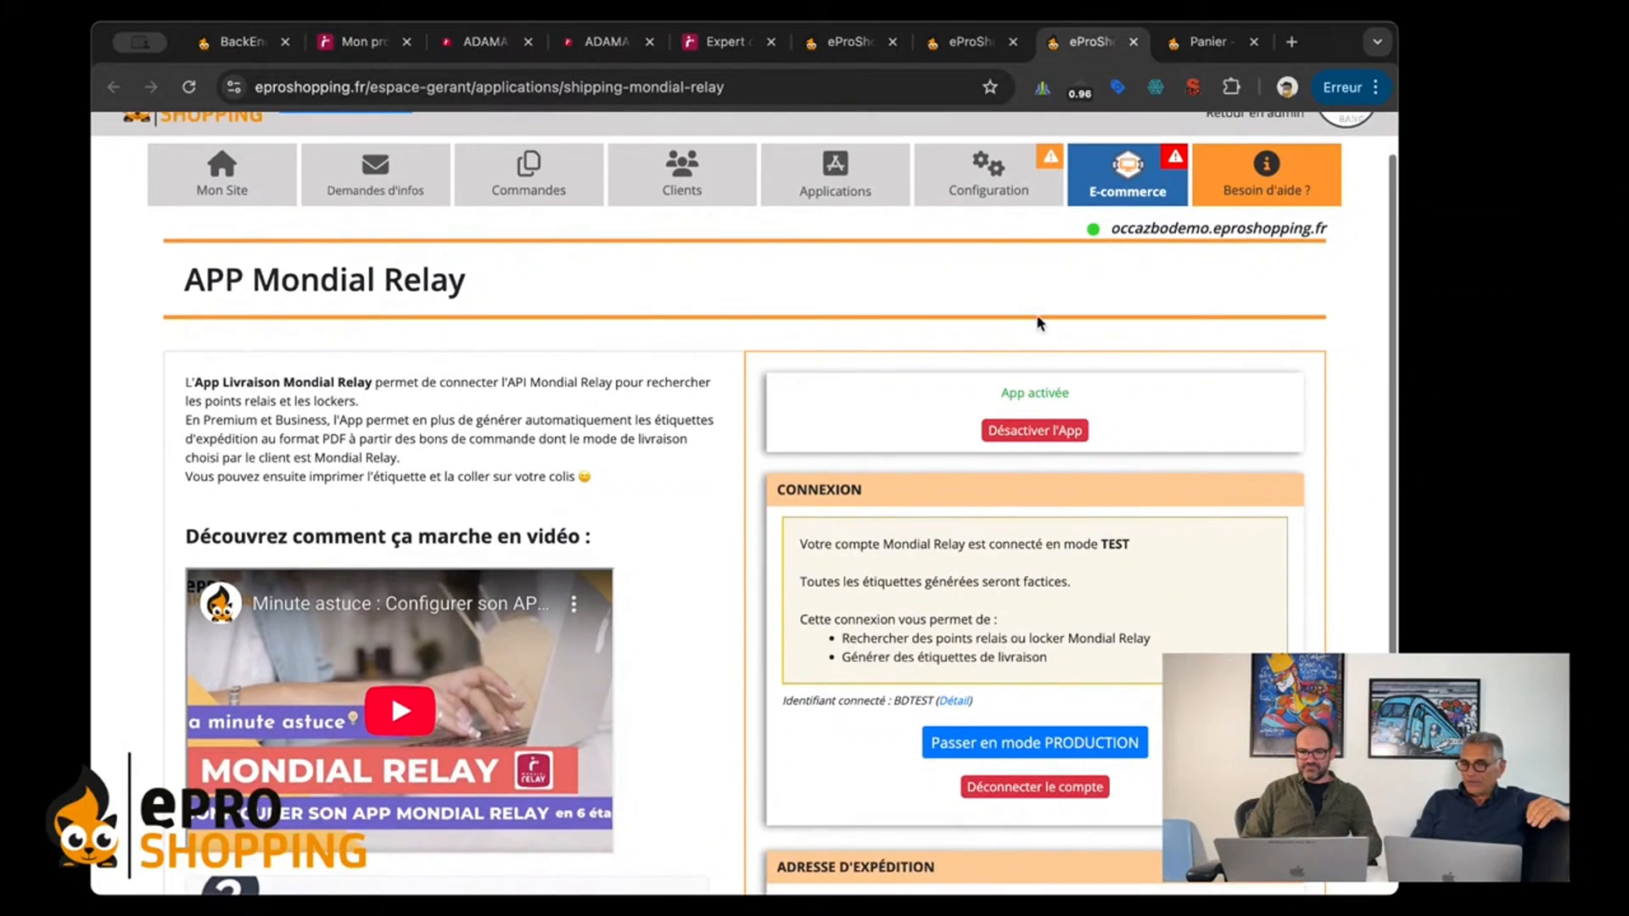
mouse_move(978, 188)
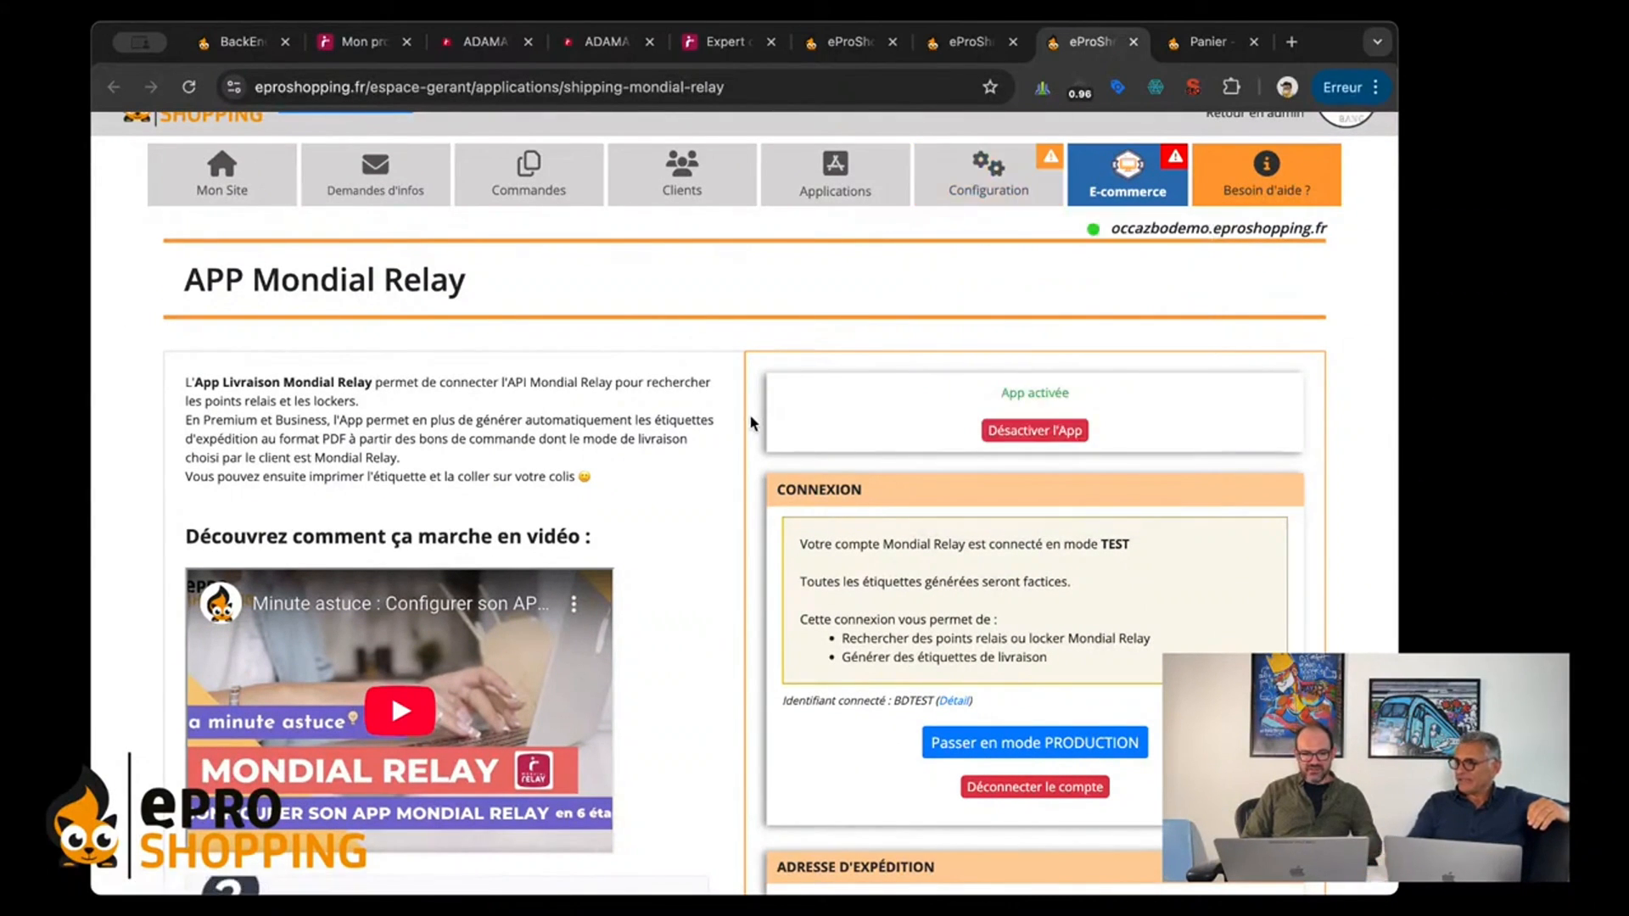
scroll(791, 379, down, 2)
scroll(792, 379, up, 4)
mouse_move(1002, 257)
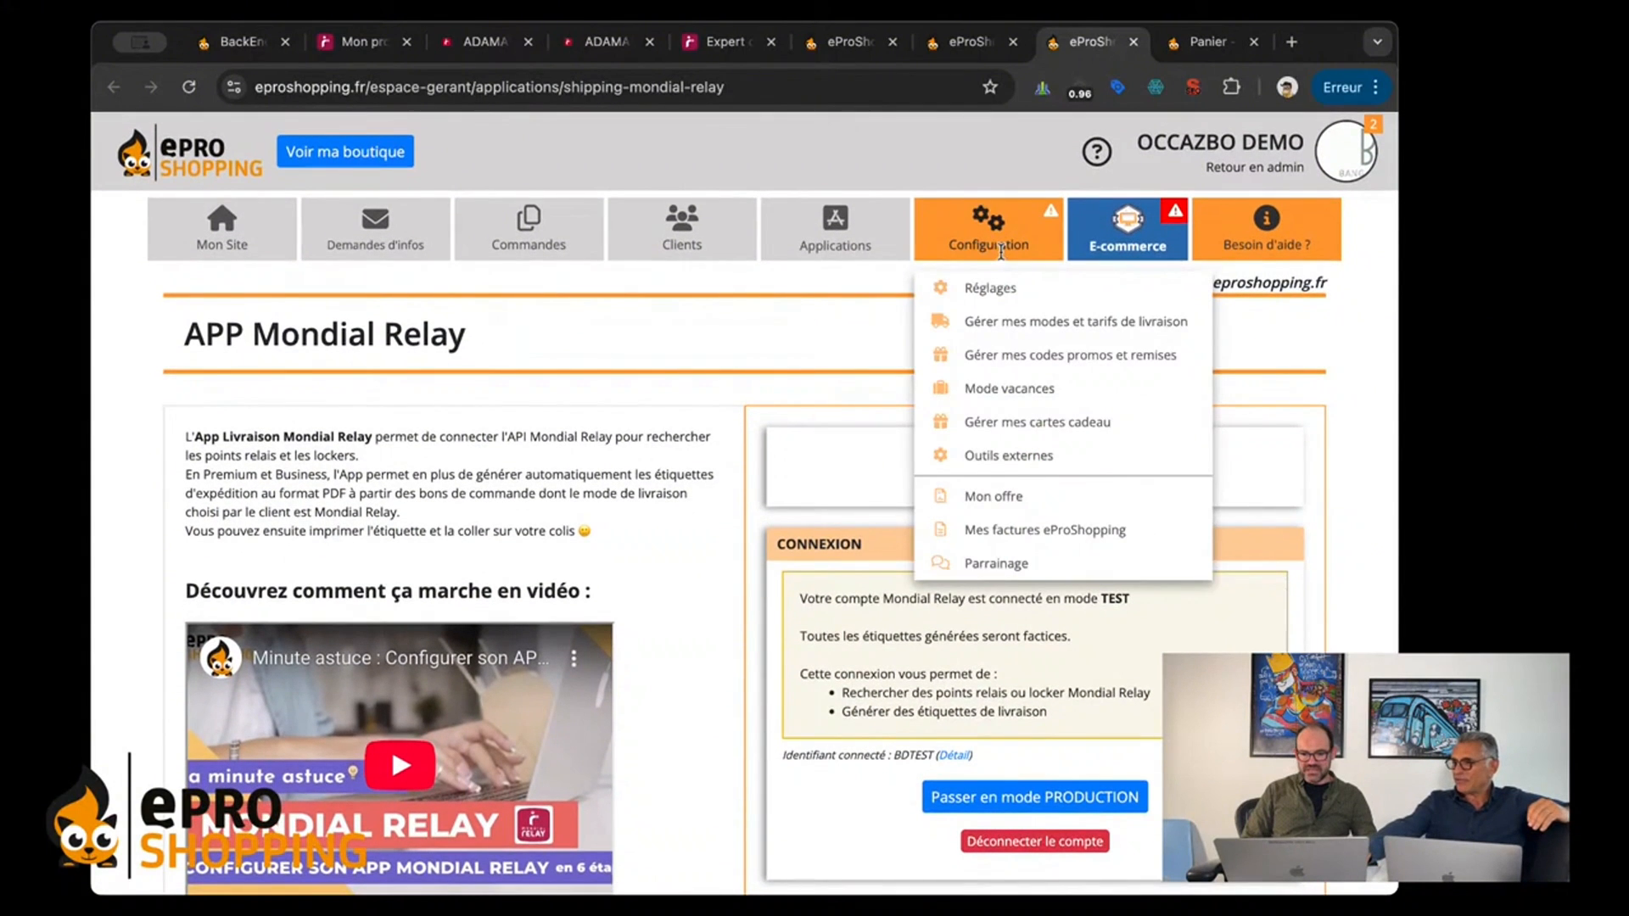
scroll(998, 246, down, 3)
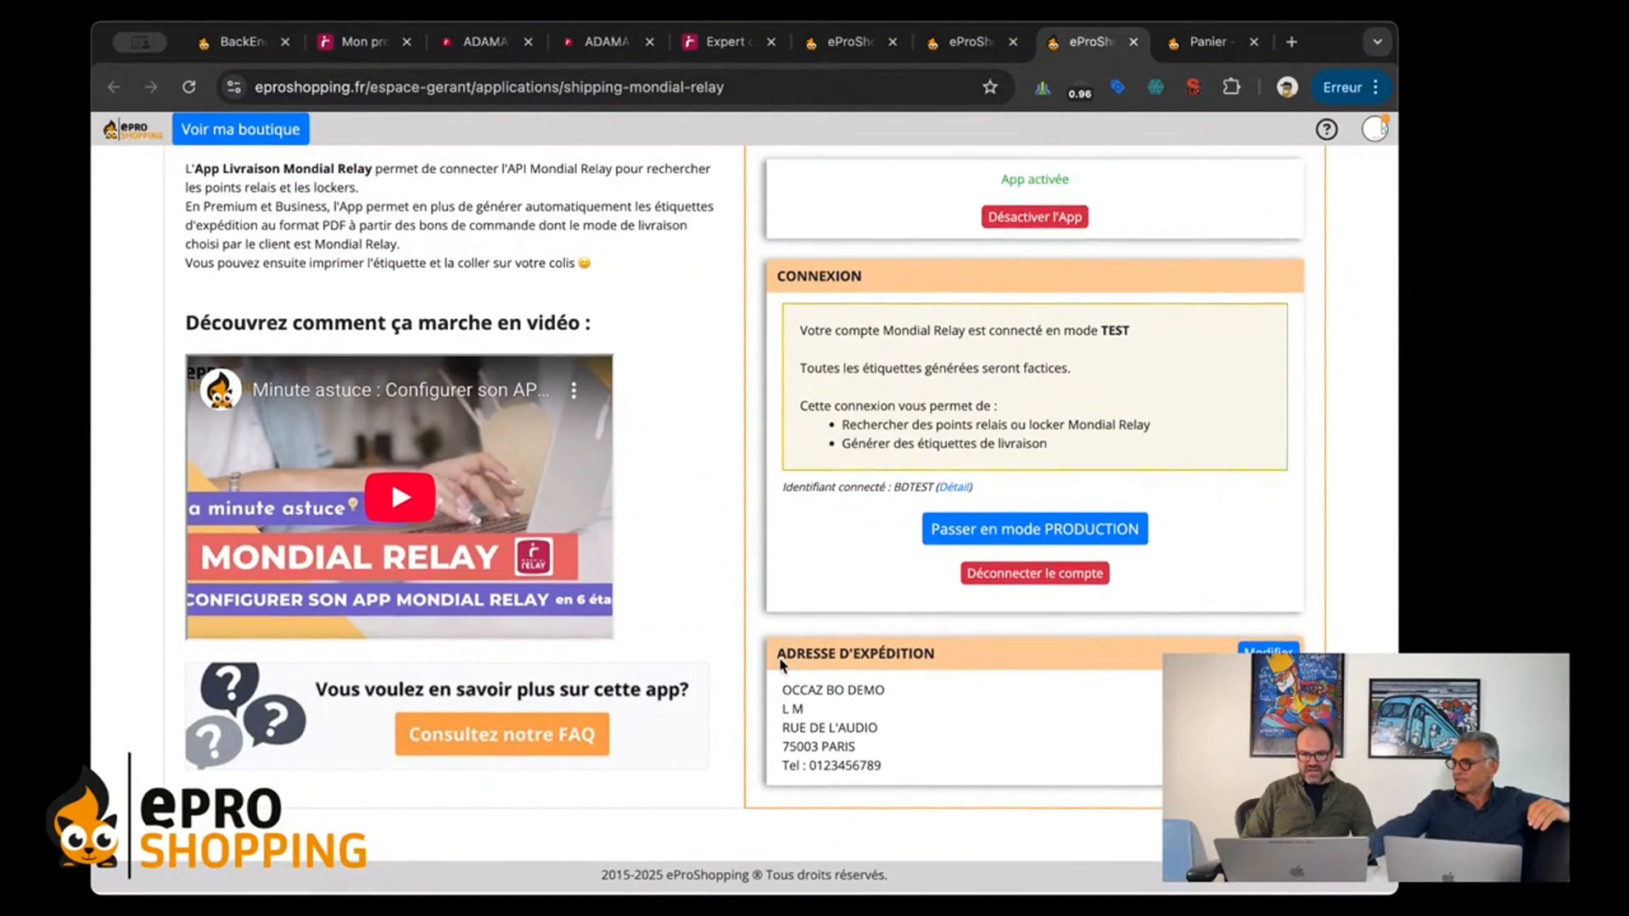
Step: Review the shipping address of the Mondial Relay app, view its edit form with the important notes, and close the form without saving
drag(771, 577, 787, 674)
click(1008, 797)
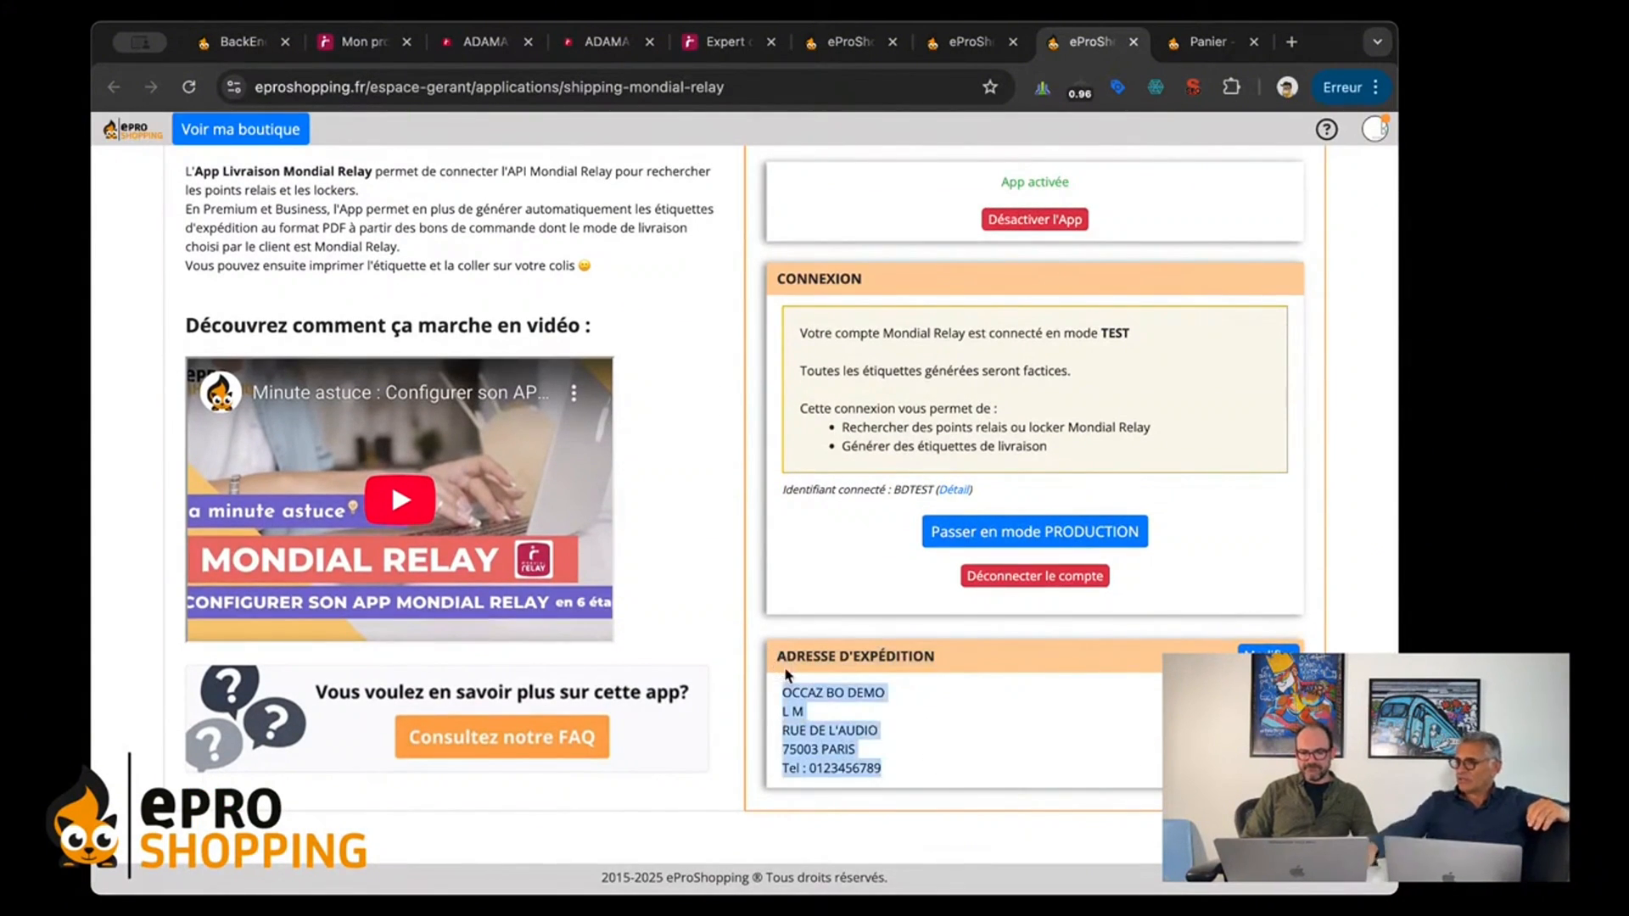
click(1268, 649)
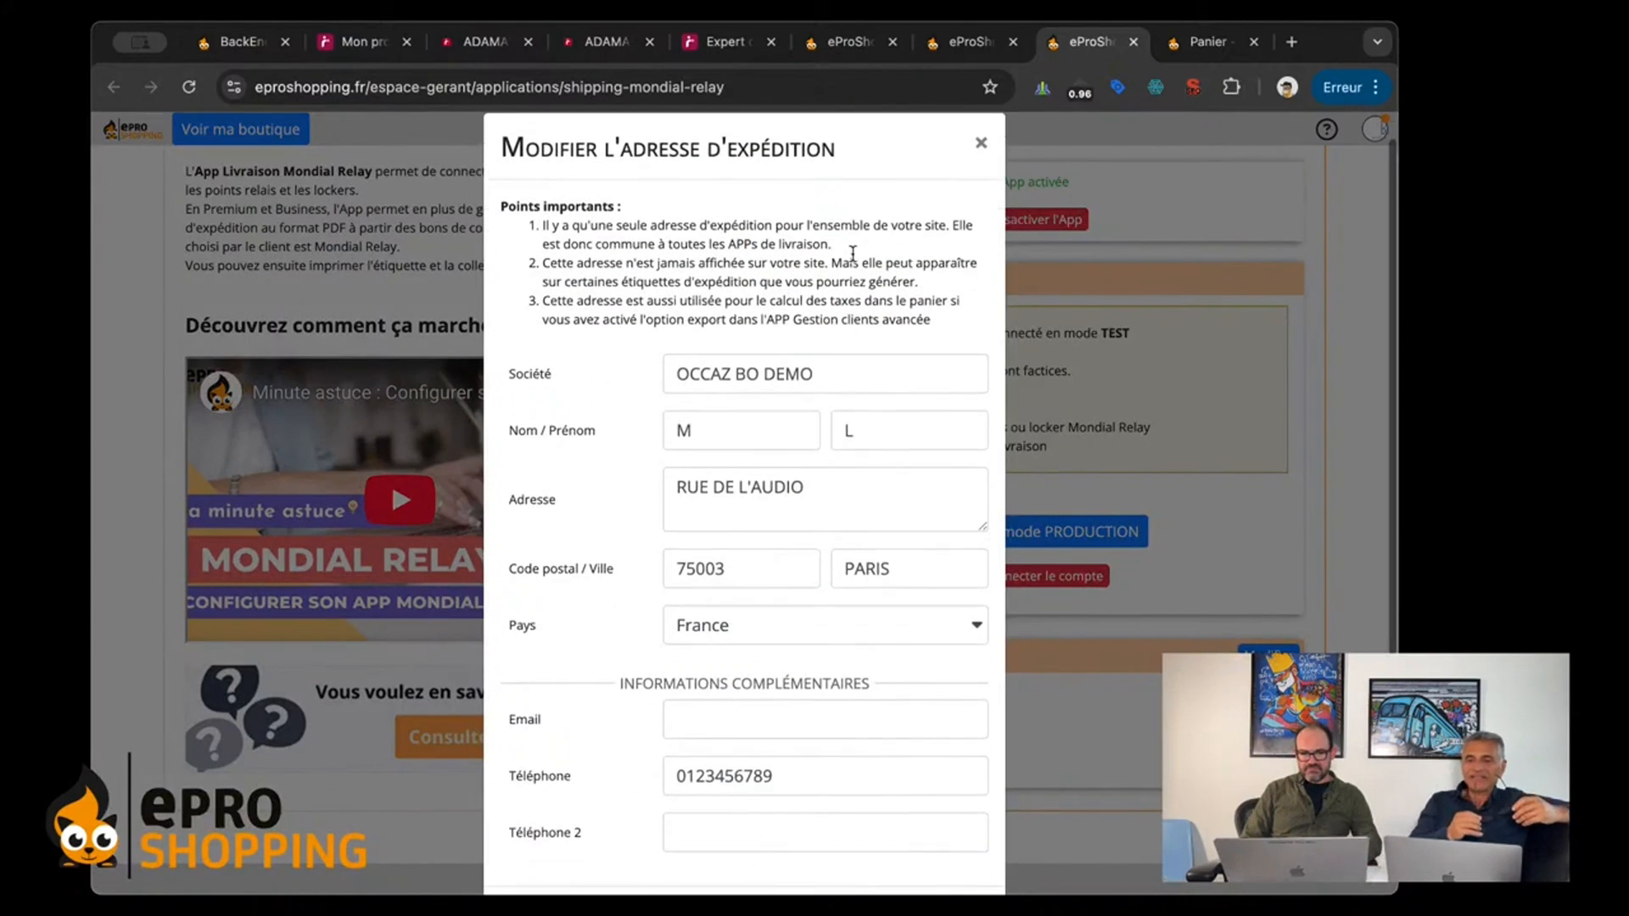
drag(837, 177, 532, 161)
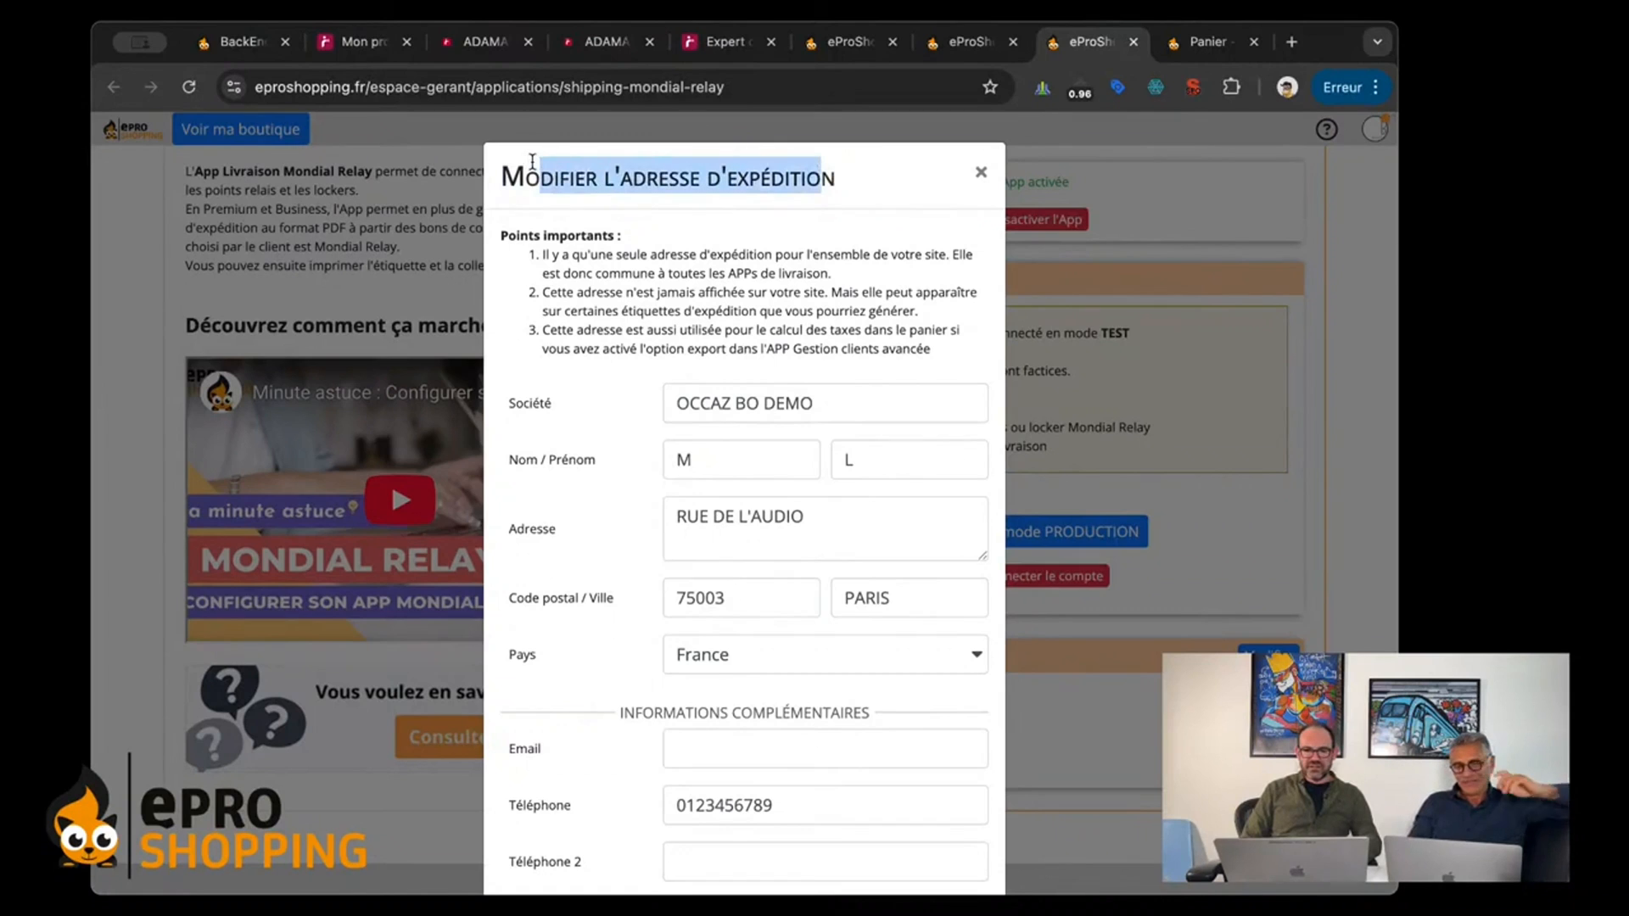
click(981, 173)
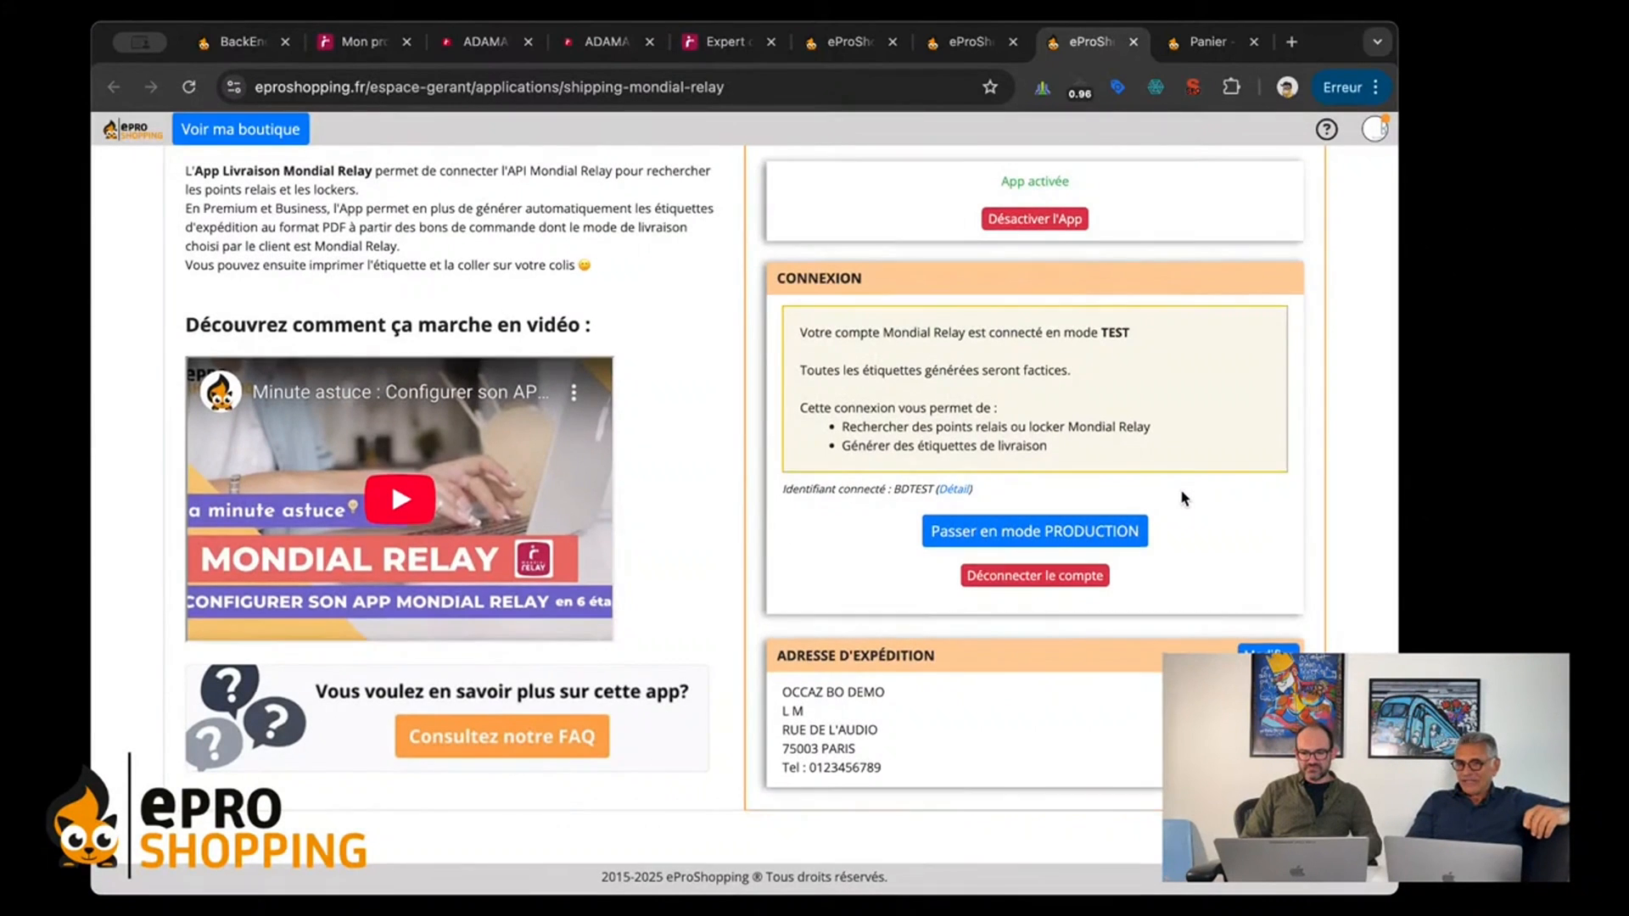
scroll(1182, 494, up, 2)
scroll(1181, 494, down, 3)
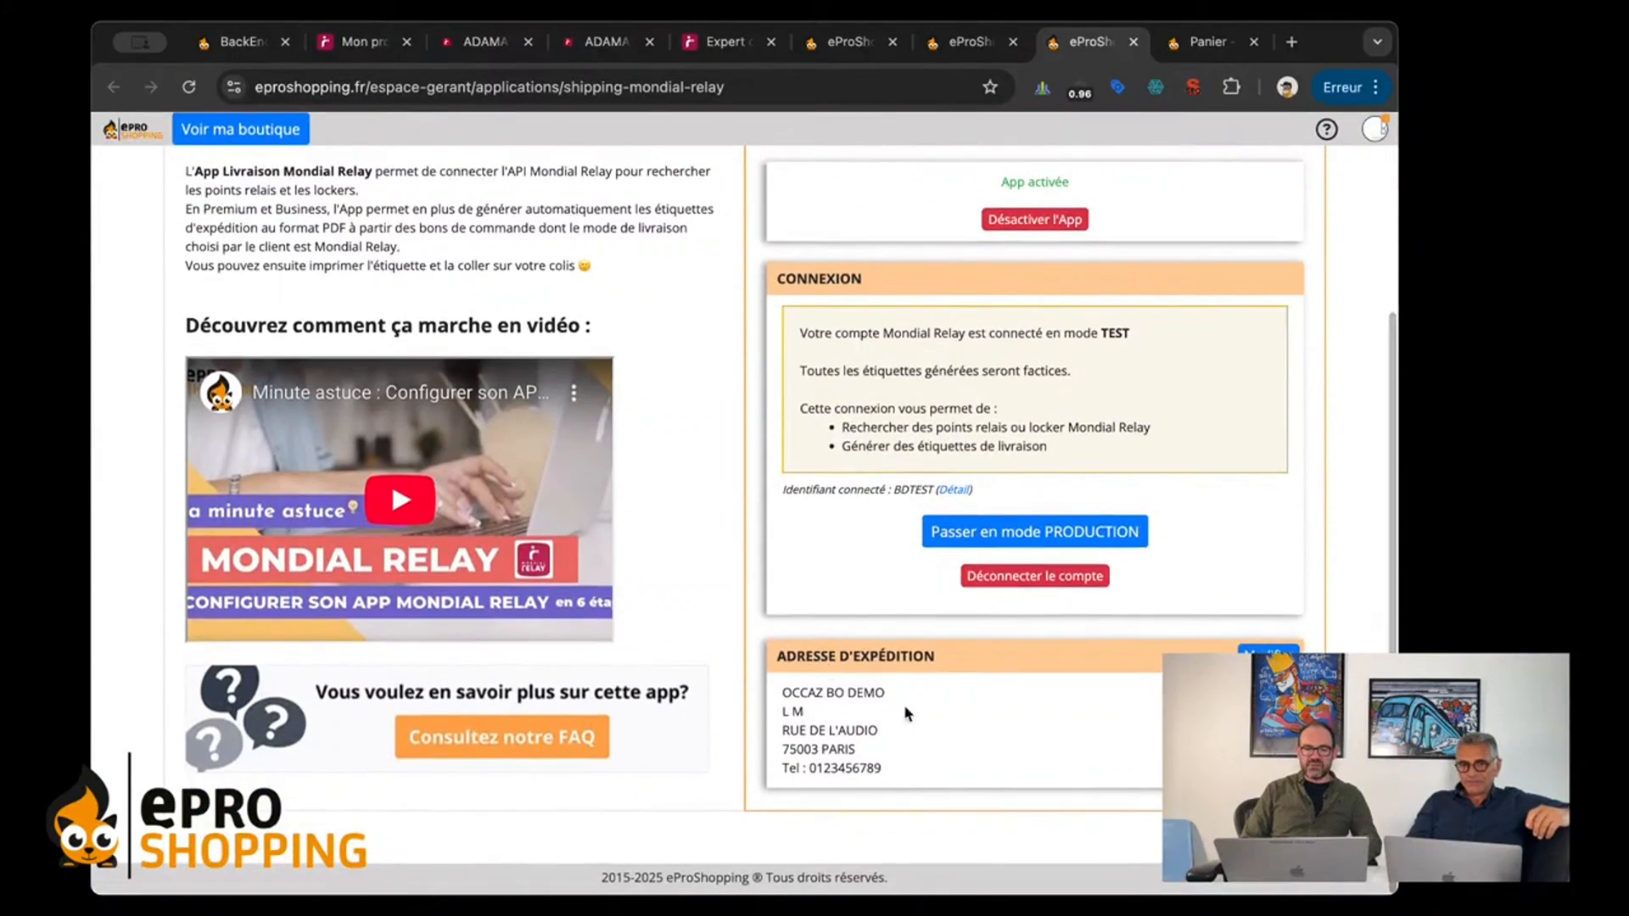
drag(925, 787, 777, 696)
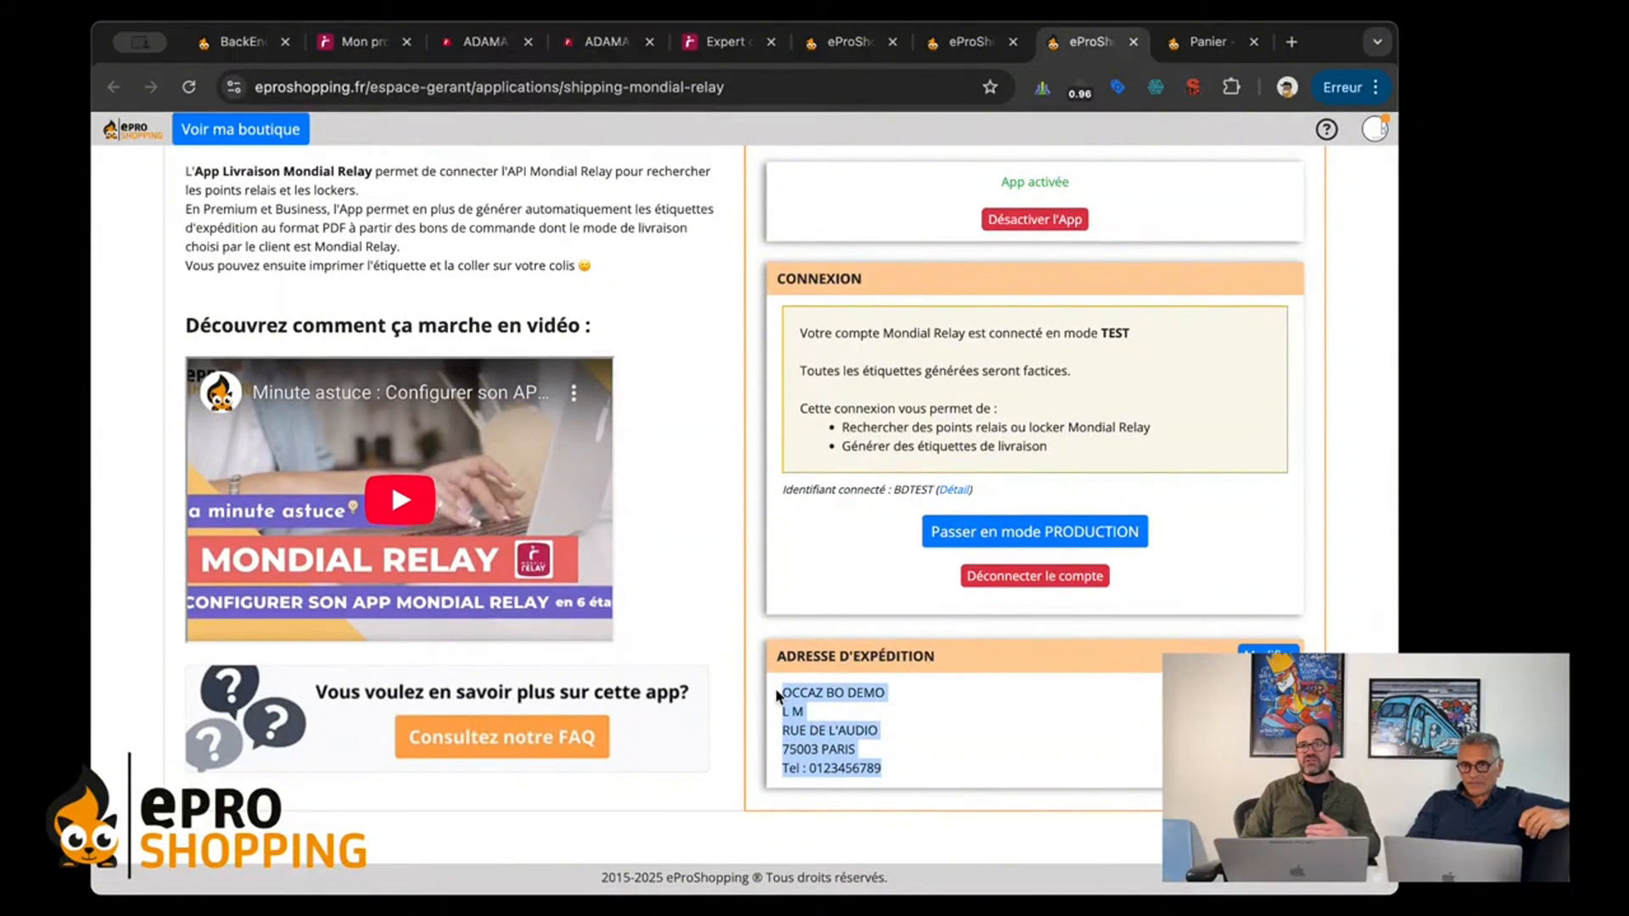
click(939, 736)
Step: Open the delivery modes and rates configuration and display the delivery modes with zones under Mes modes de livraison
scroll(939, 737, up, 4)
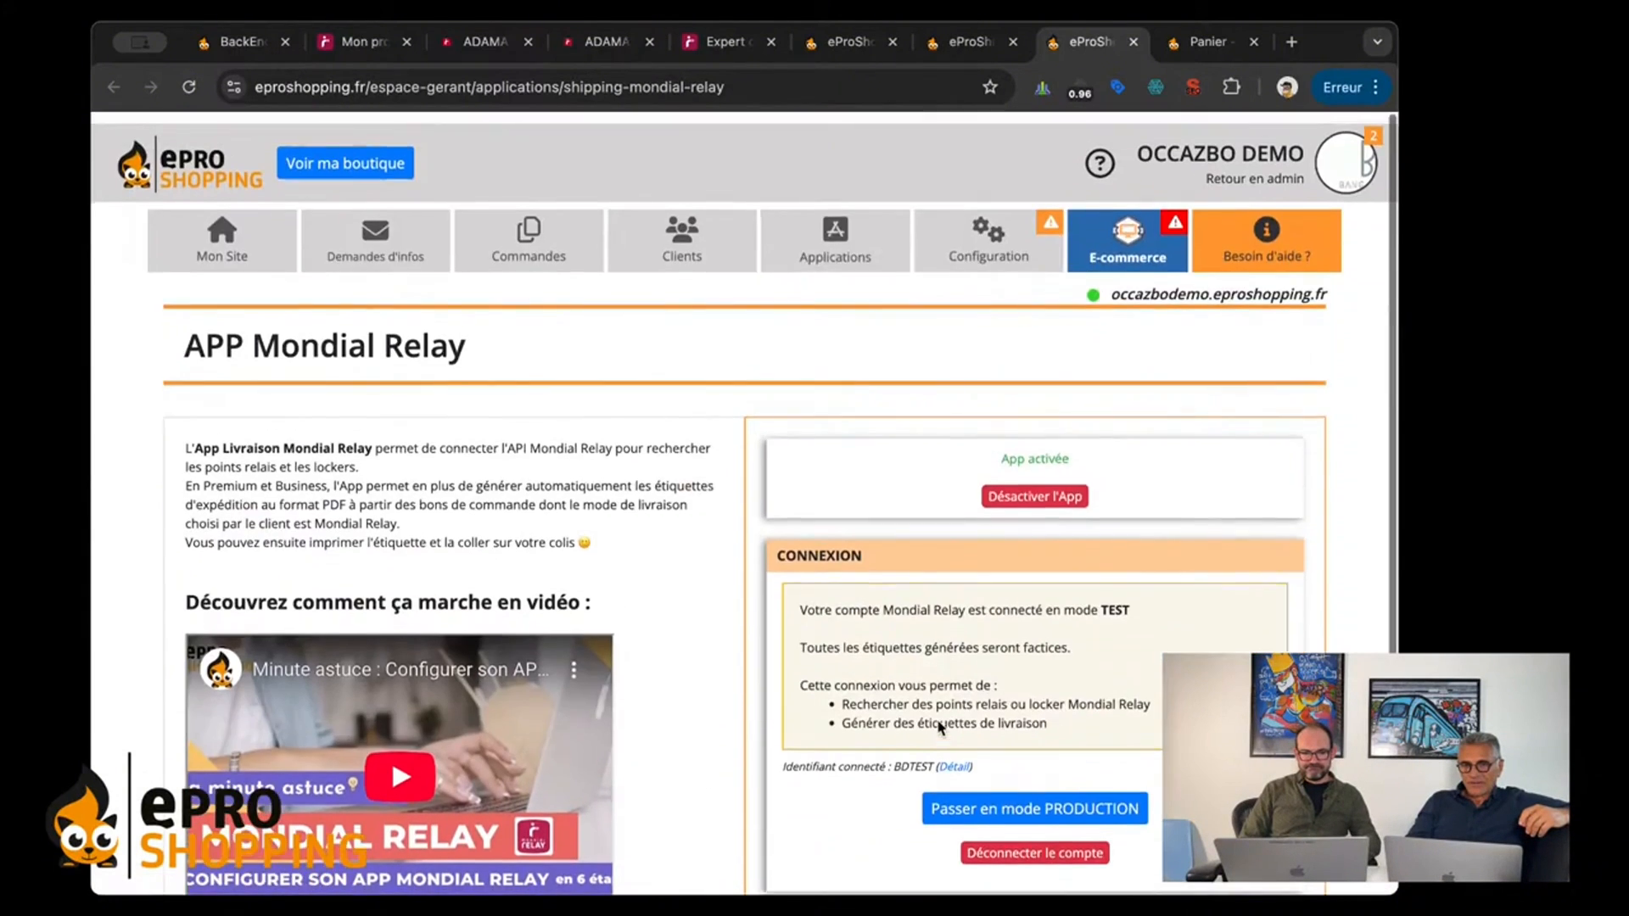
mouse_move(959, 234)
click(1007, 320)
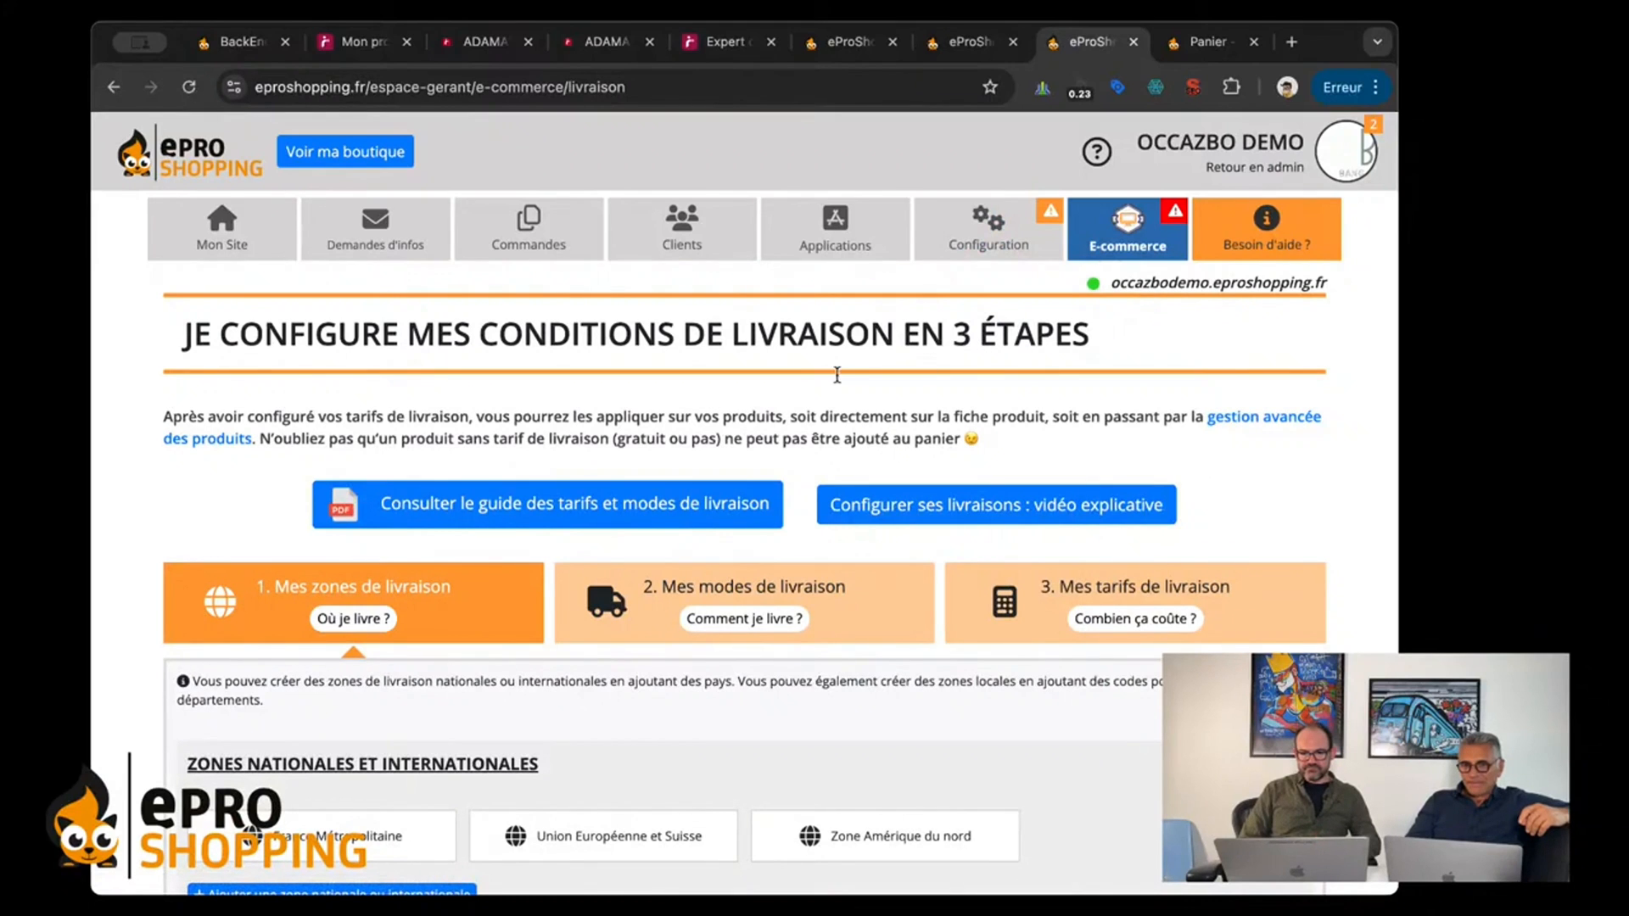
scroll(836, 382, down, 3)
click(658, 288)
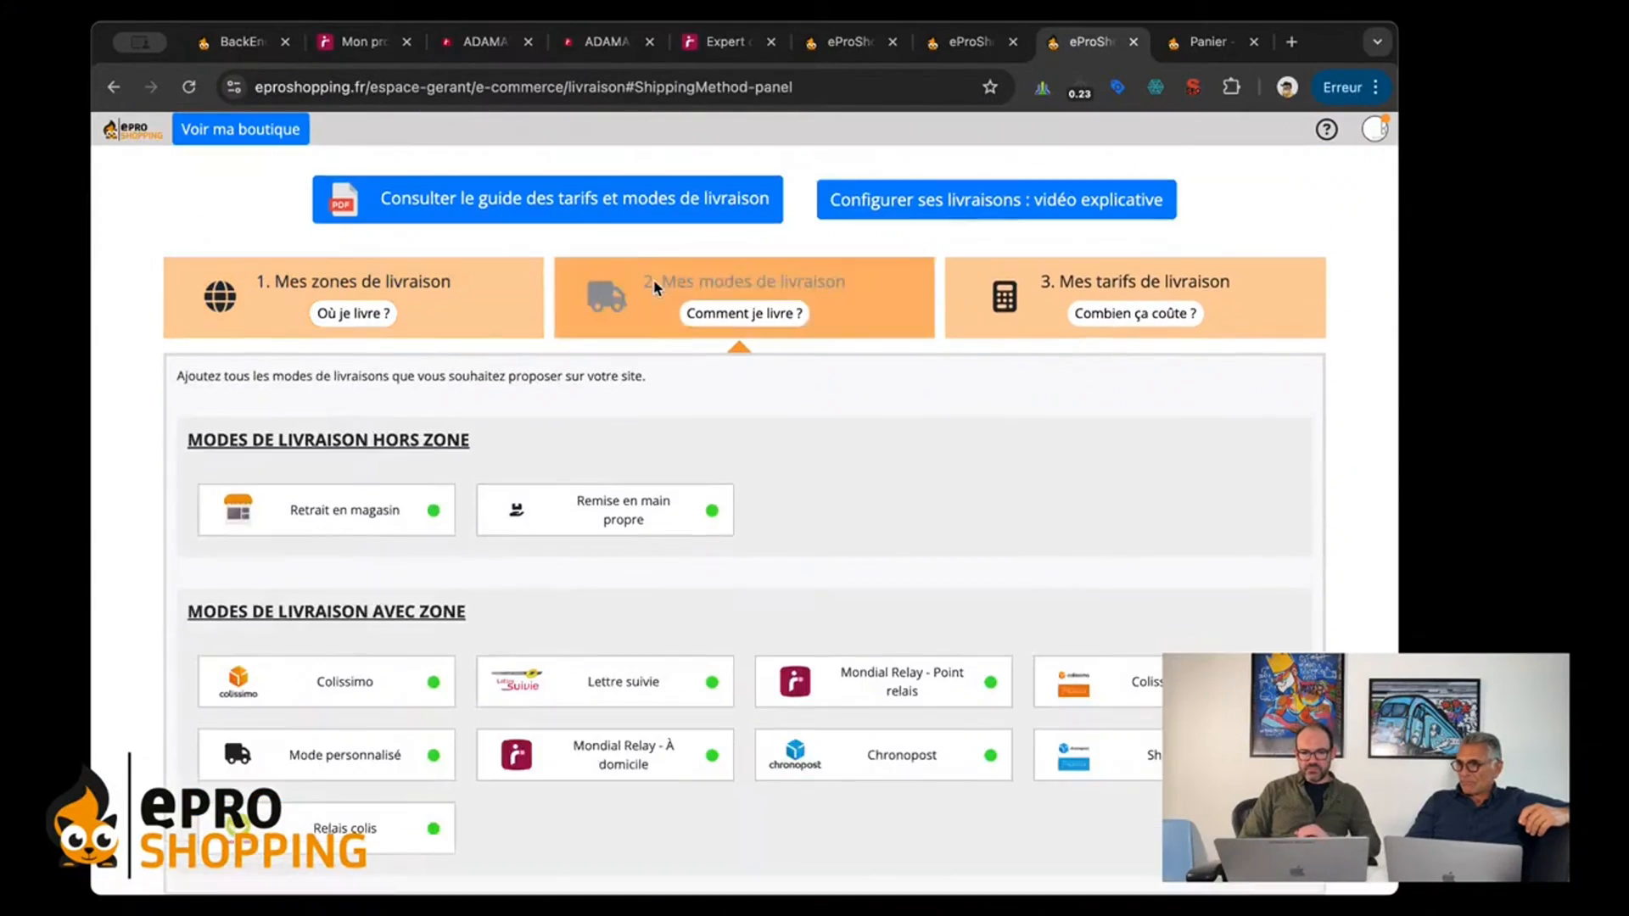
scroll(660, 293, down, 2)
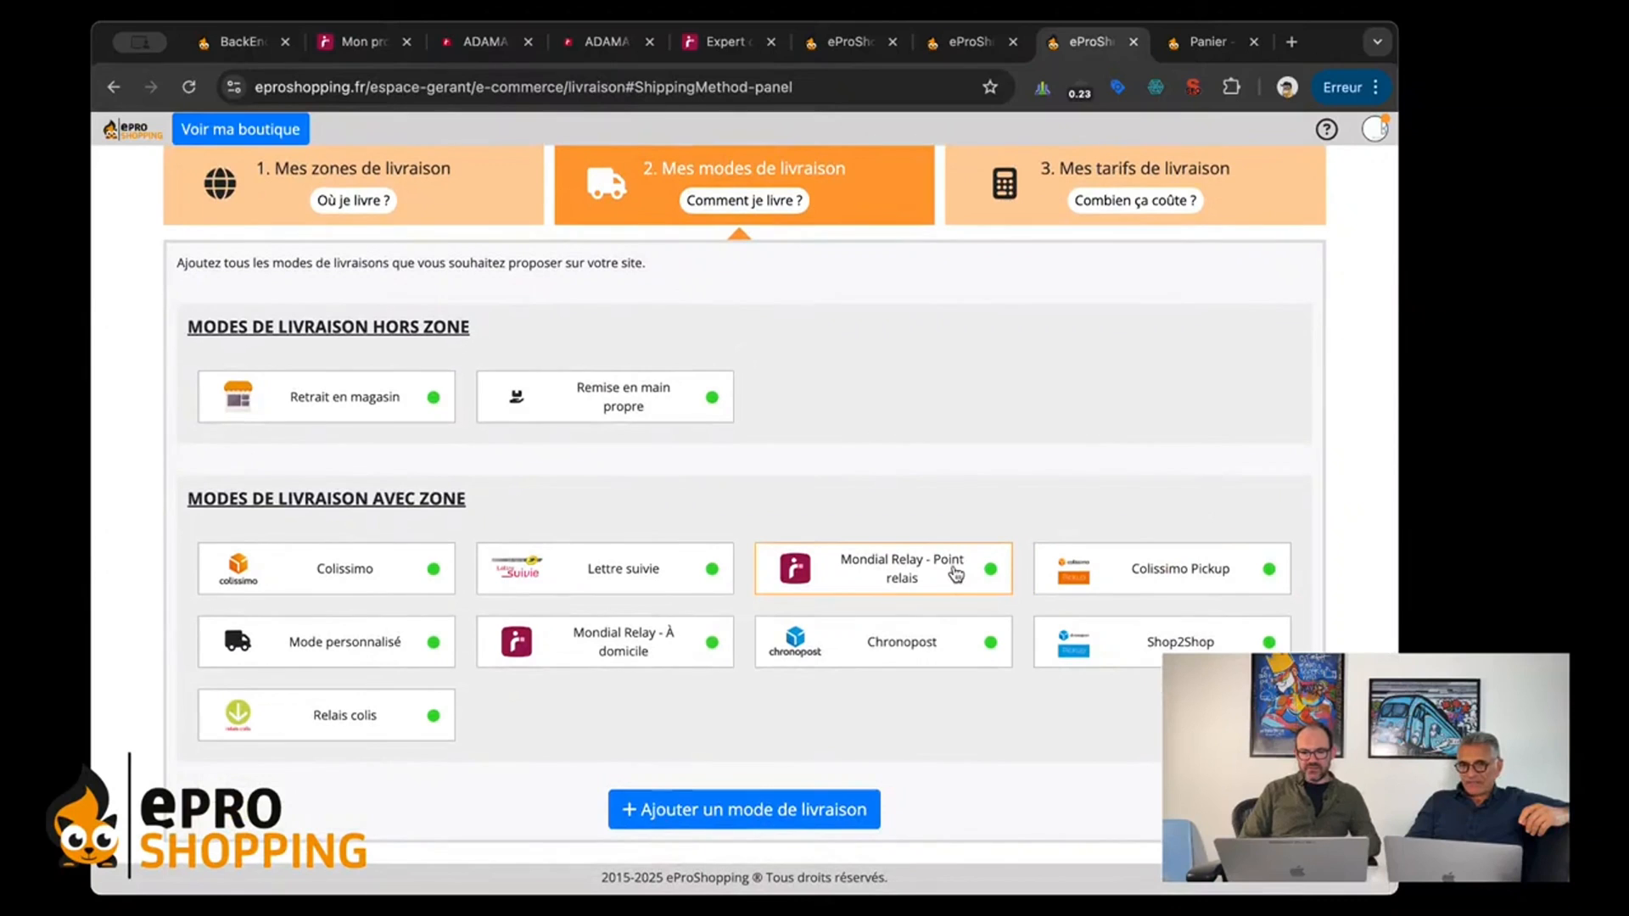